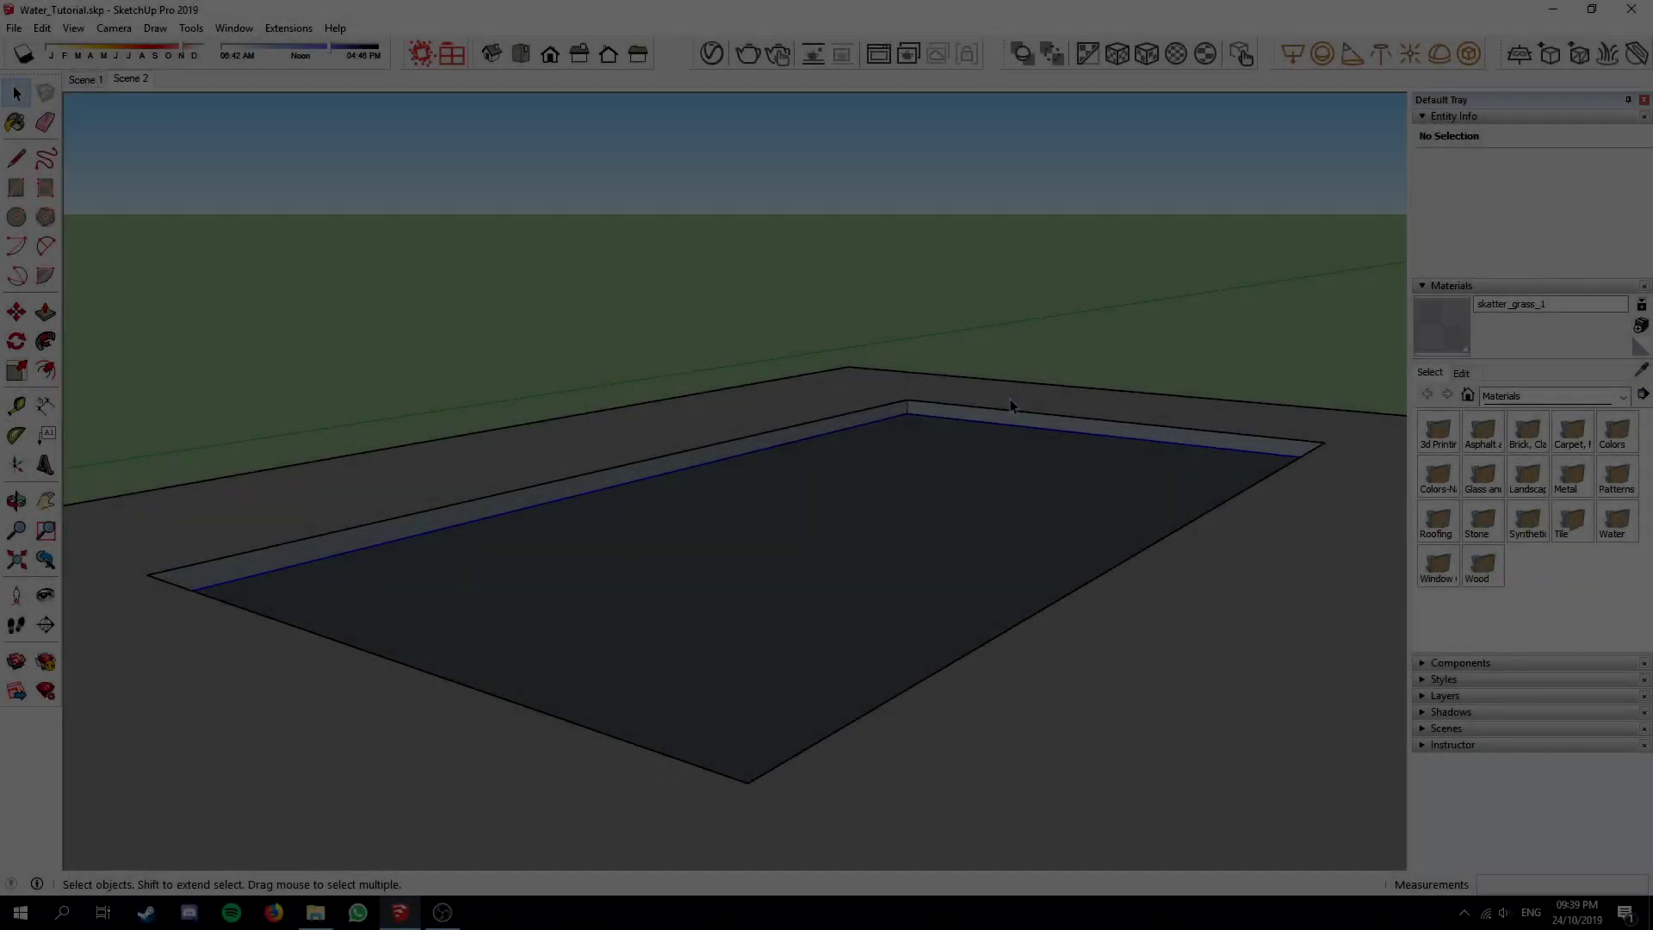
# Deselect the pool group by clicking empty ground in the viewport
pyautogui.click(1031, 339)
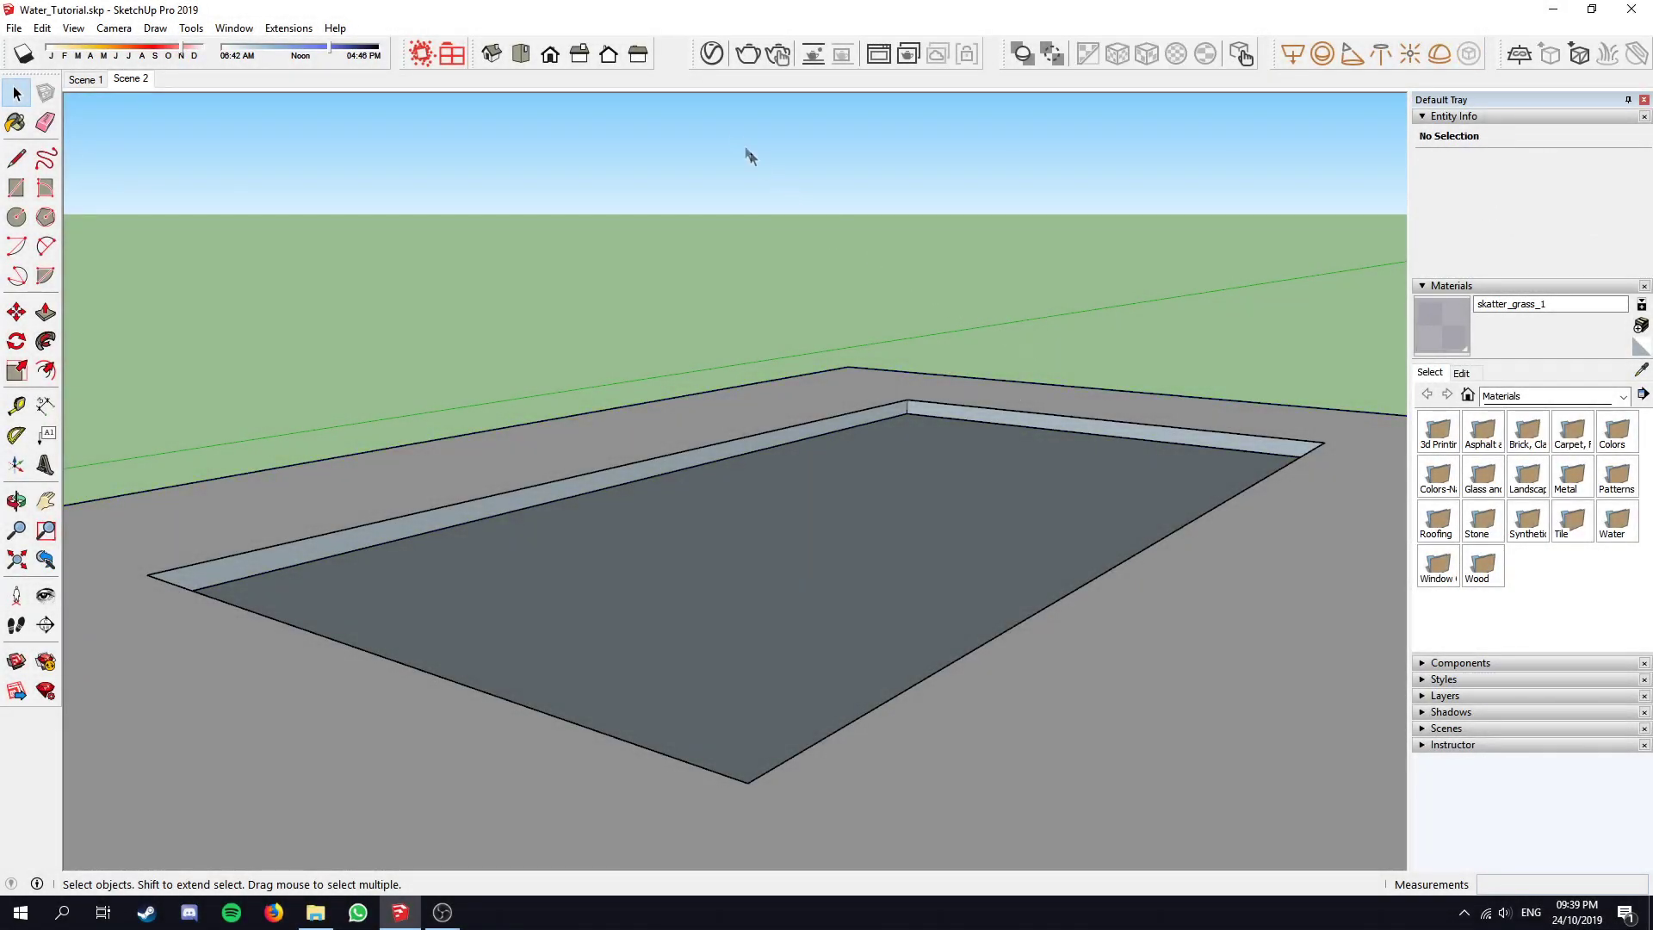
# Add a new Generic material in the V-Ray Asset Editor
pyautogui.click(712, 55)
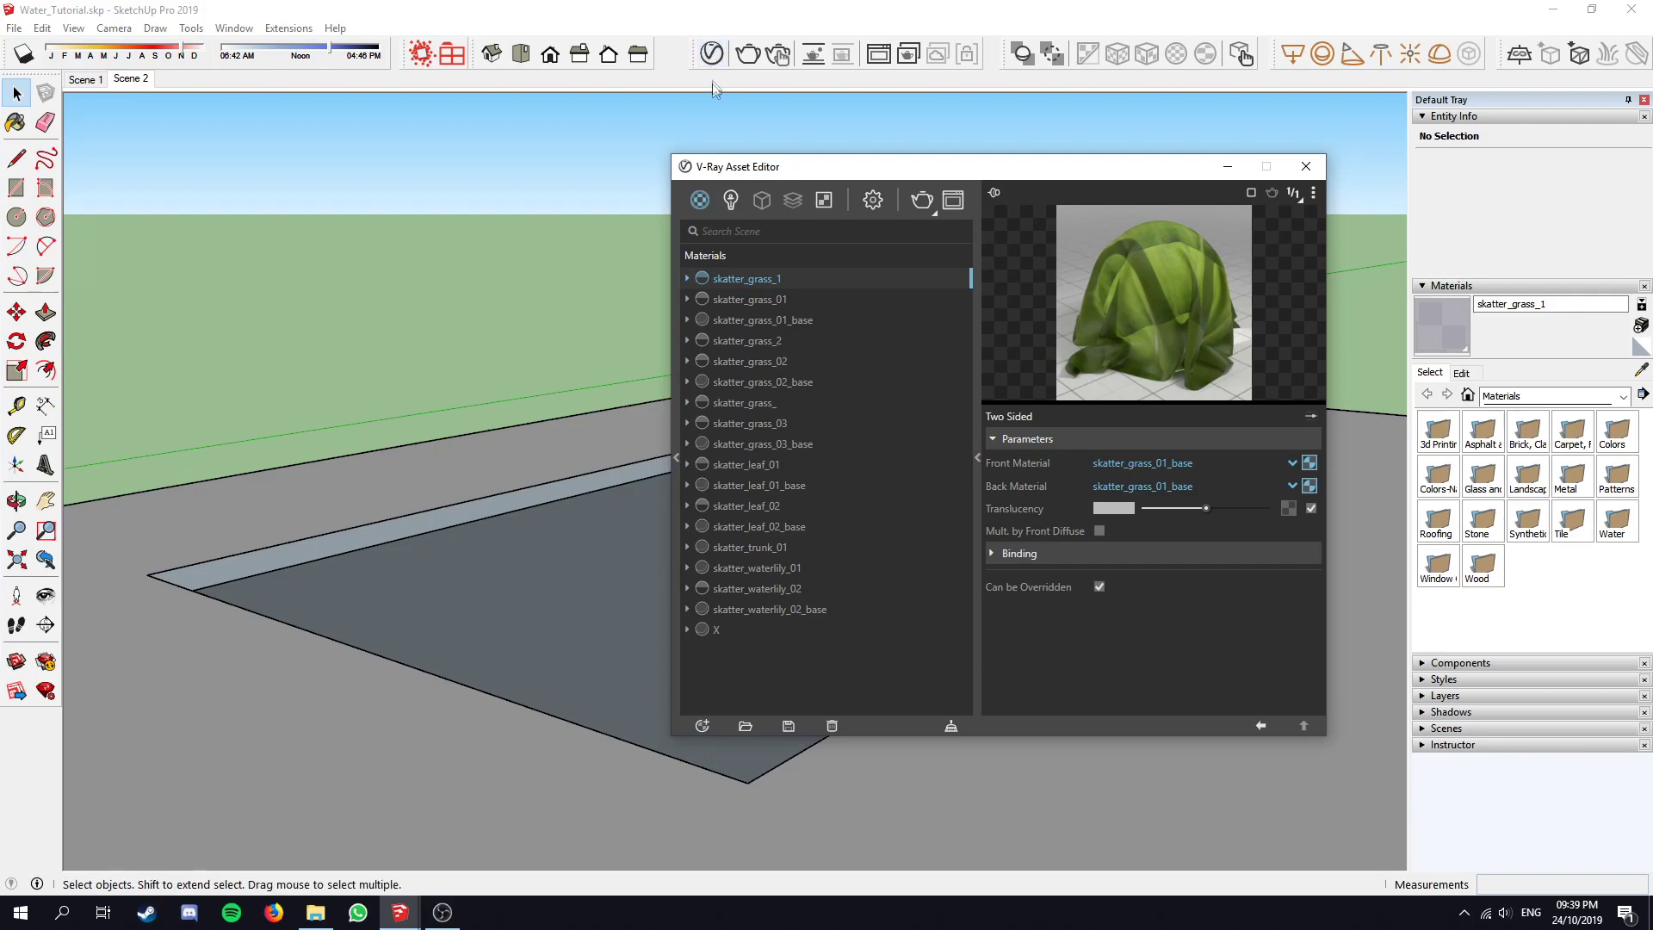
pyautogui.rightClick(702, 206)
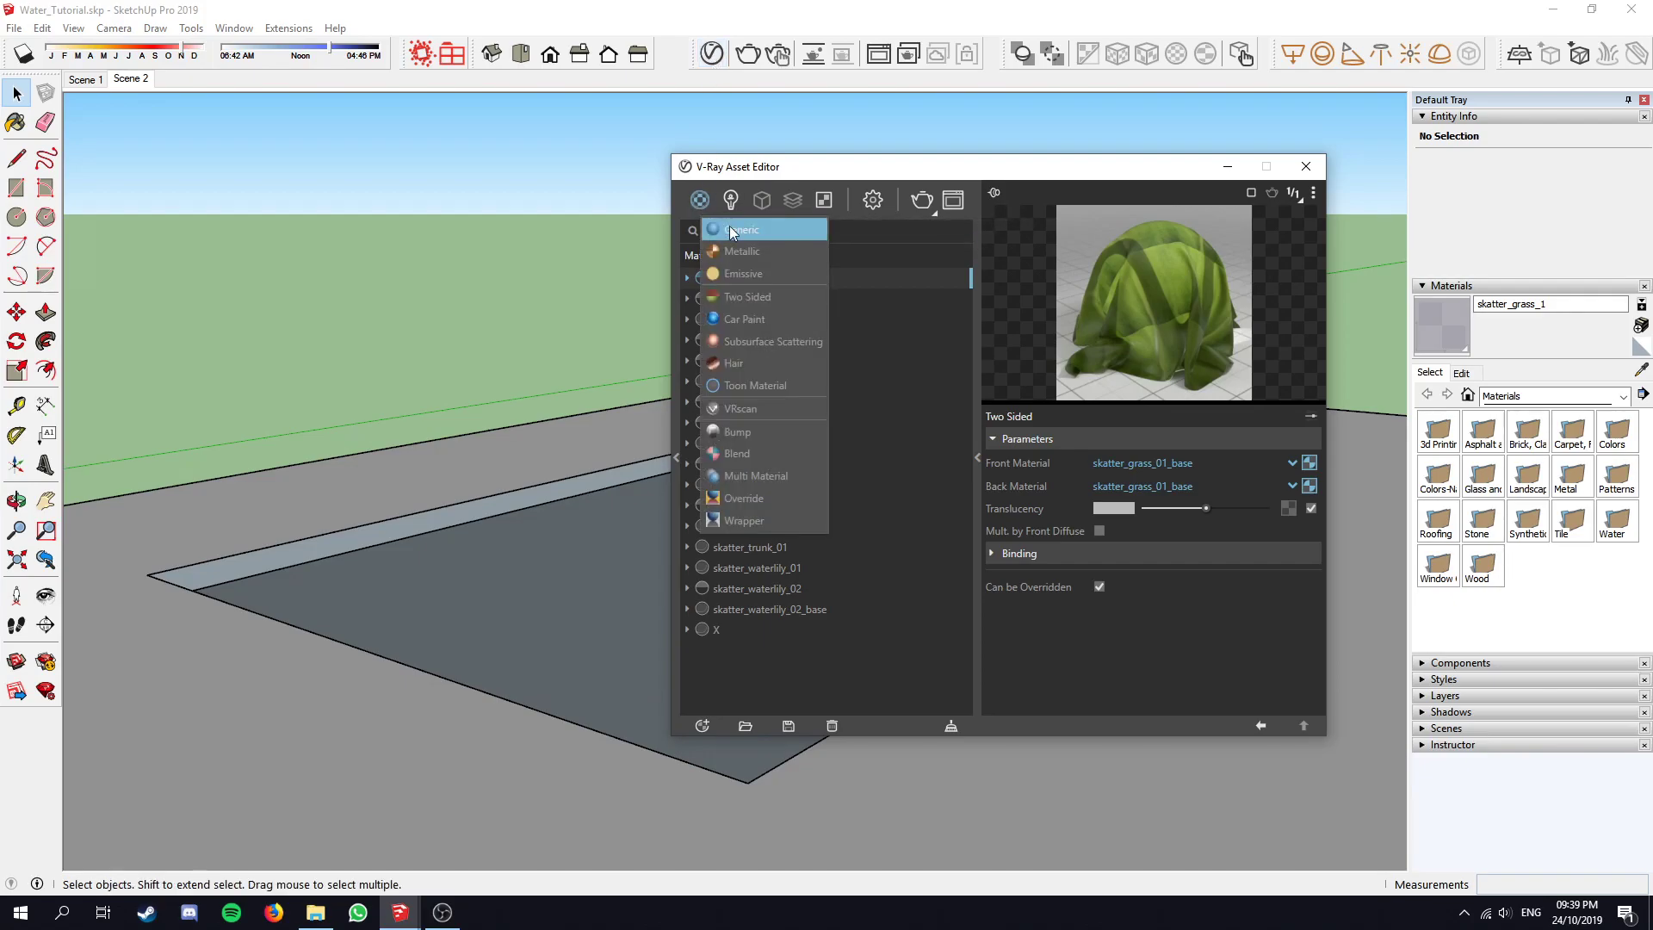
pyautogui.click(730, 227)
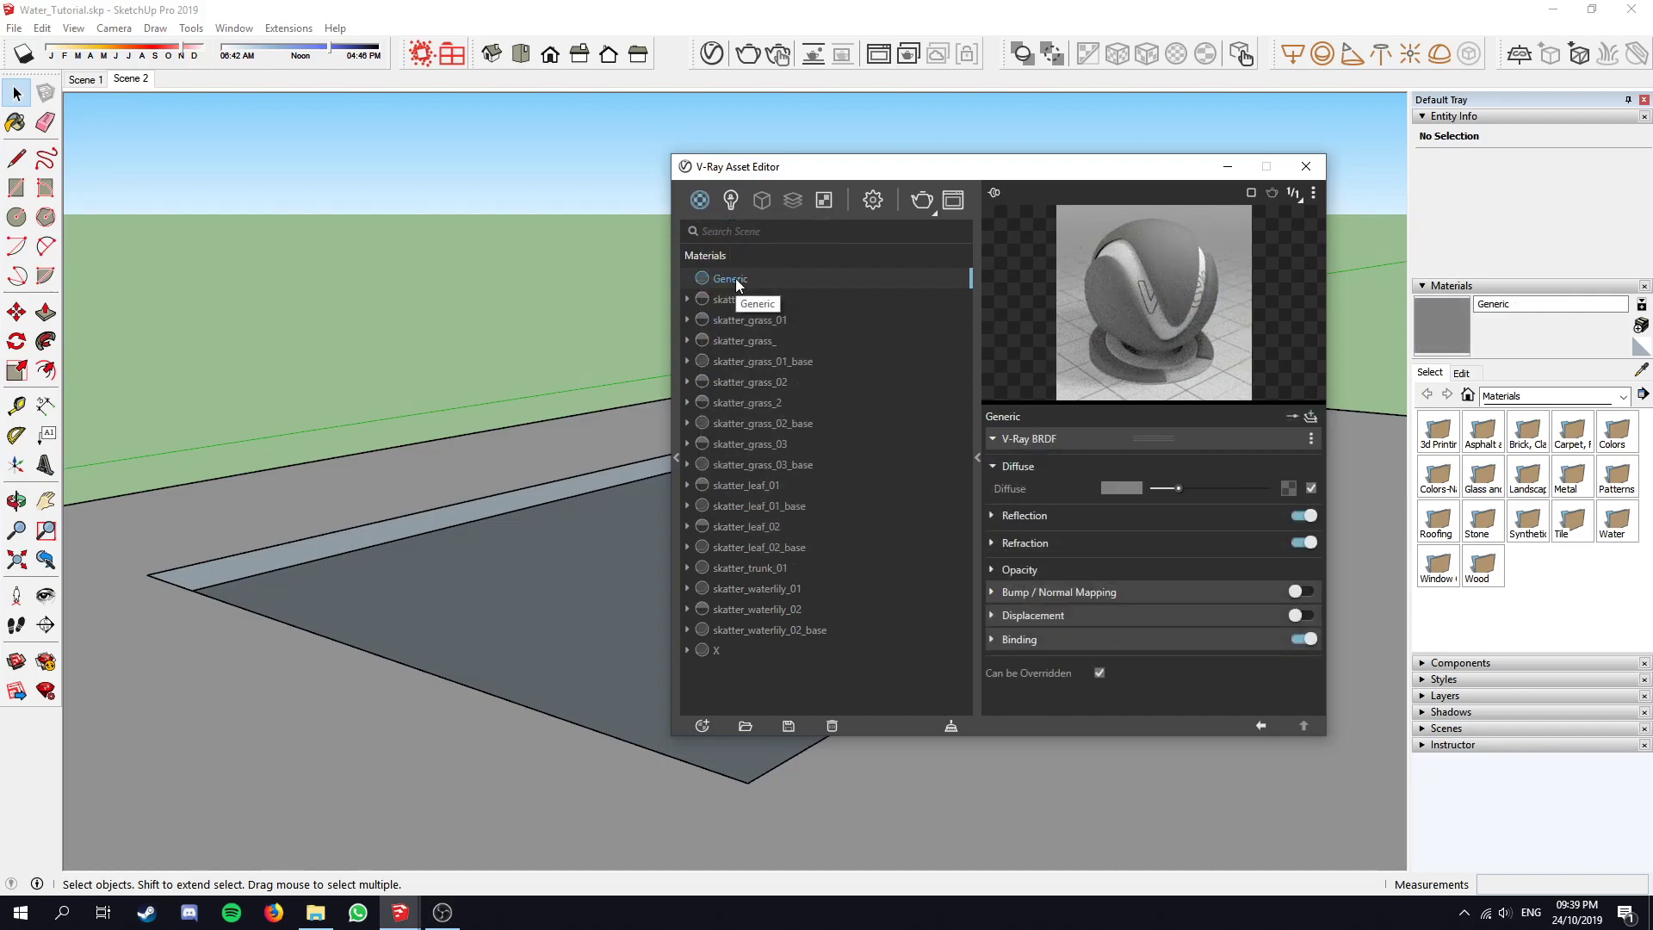
# Rename the Generic material to 'Water' and set its preview scene to Ground
pyautogui.rightClick(733, 278)
pyautogui.click(782, 365)
pyautogui.hotkey('ctrl', 'a')
pyautogui.write('W')
pyautogui.press('Return')
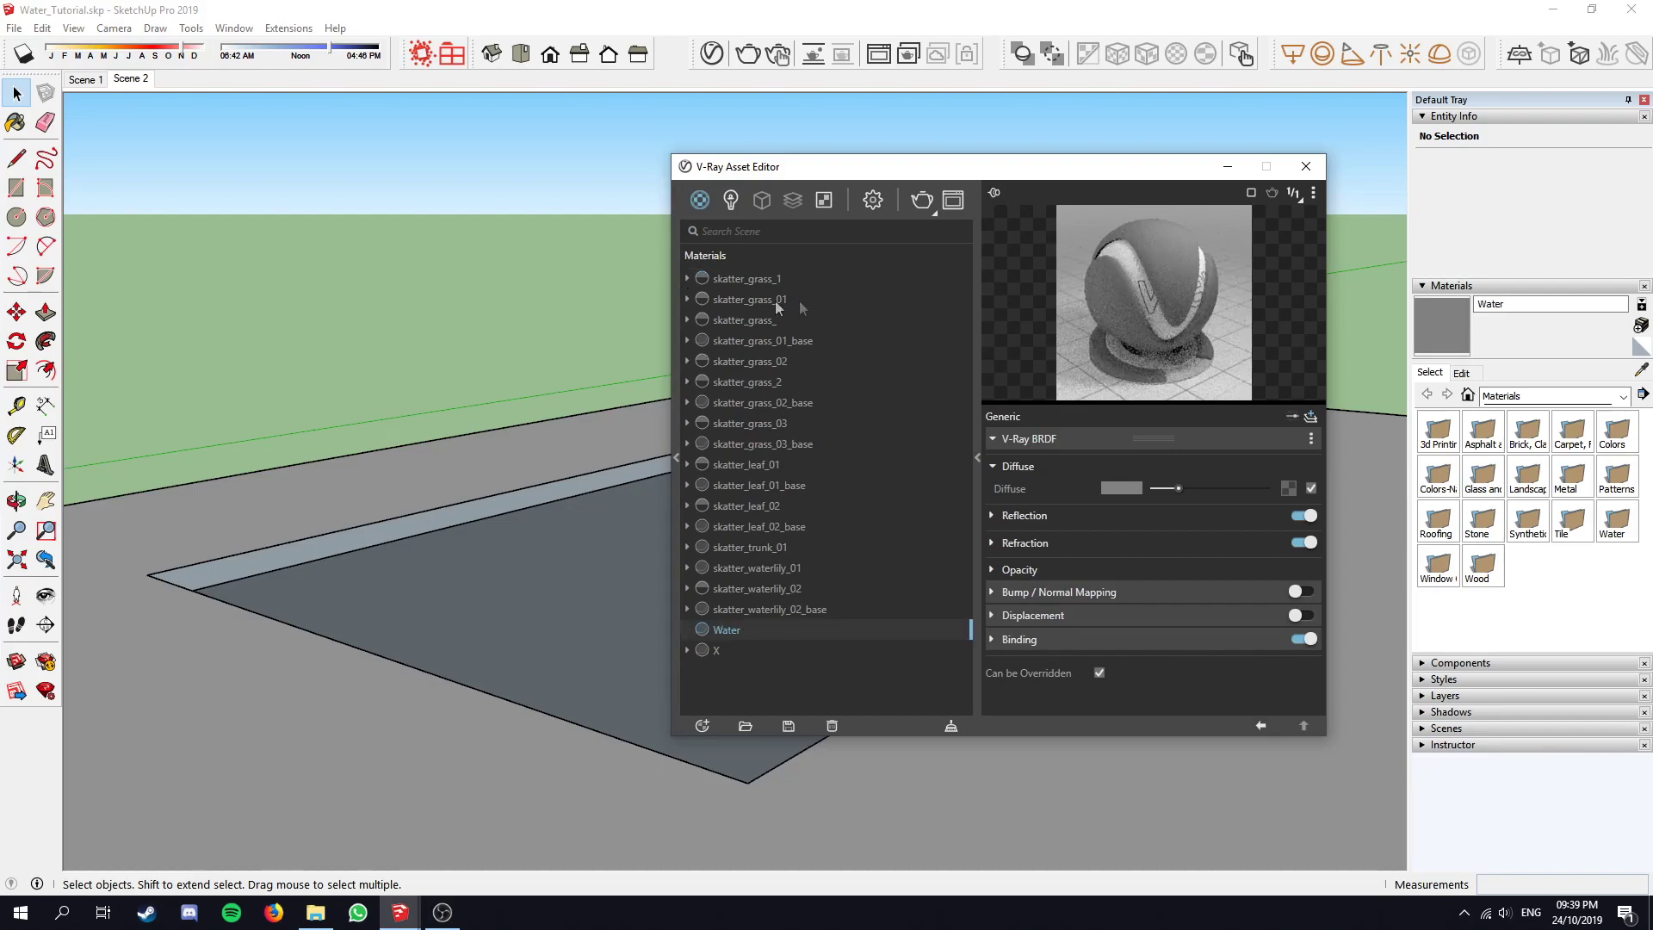
pyautogui.click(1313, 193)
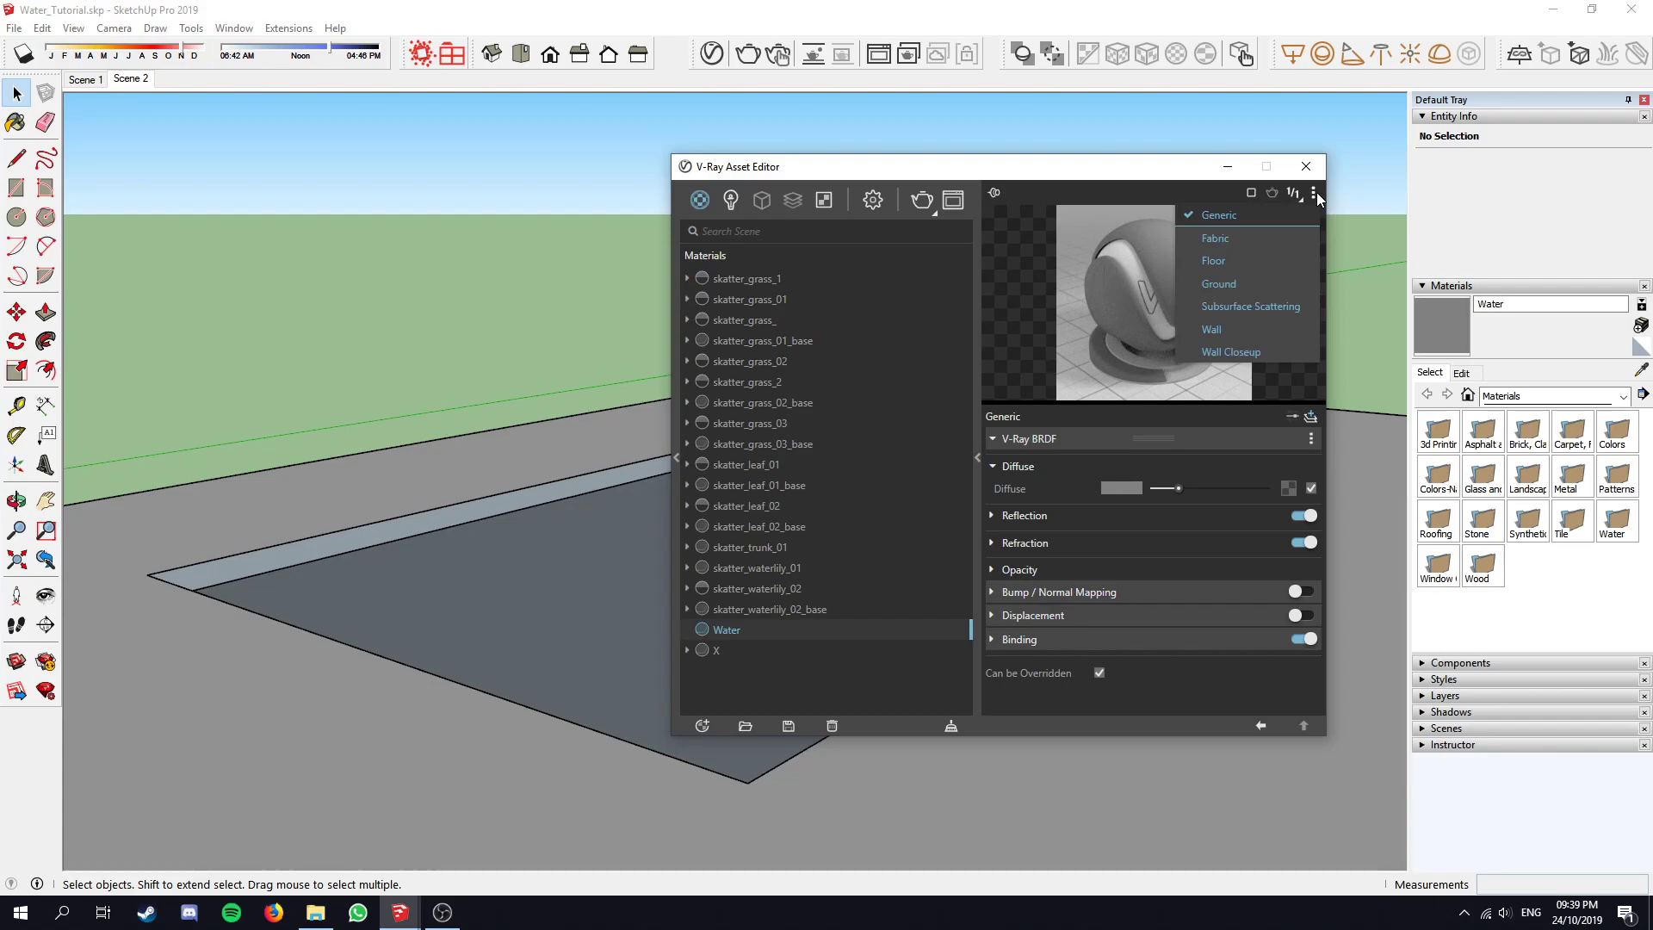
pyautogui.click(1229, 284)
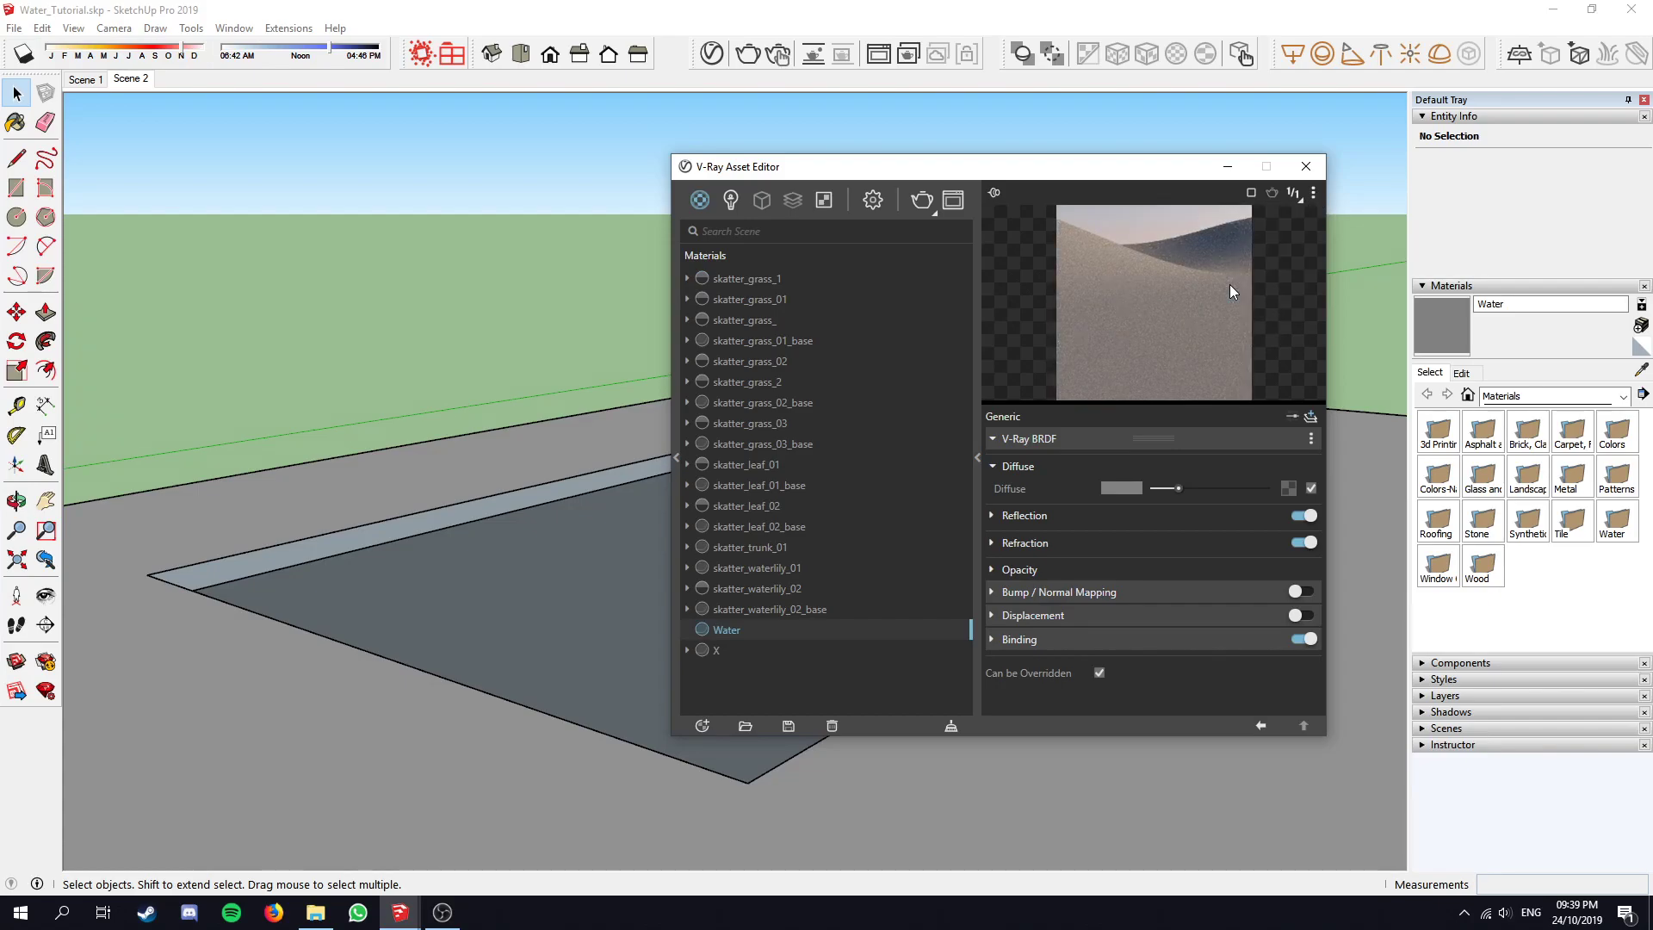
# Set the Water material's Diffuse colour to pure black (RGB 0, 0, 0)
pyautogui.click(993, 465)
pyautogui.click(993, 465)
pyautogui.click(1119, 489)
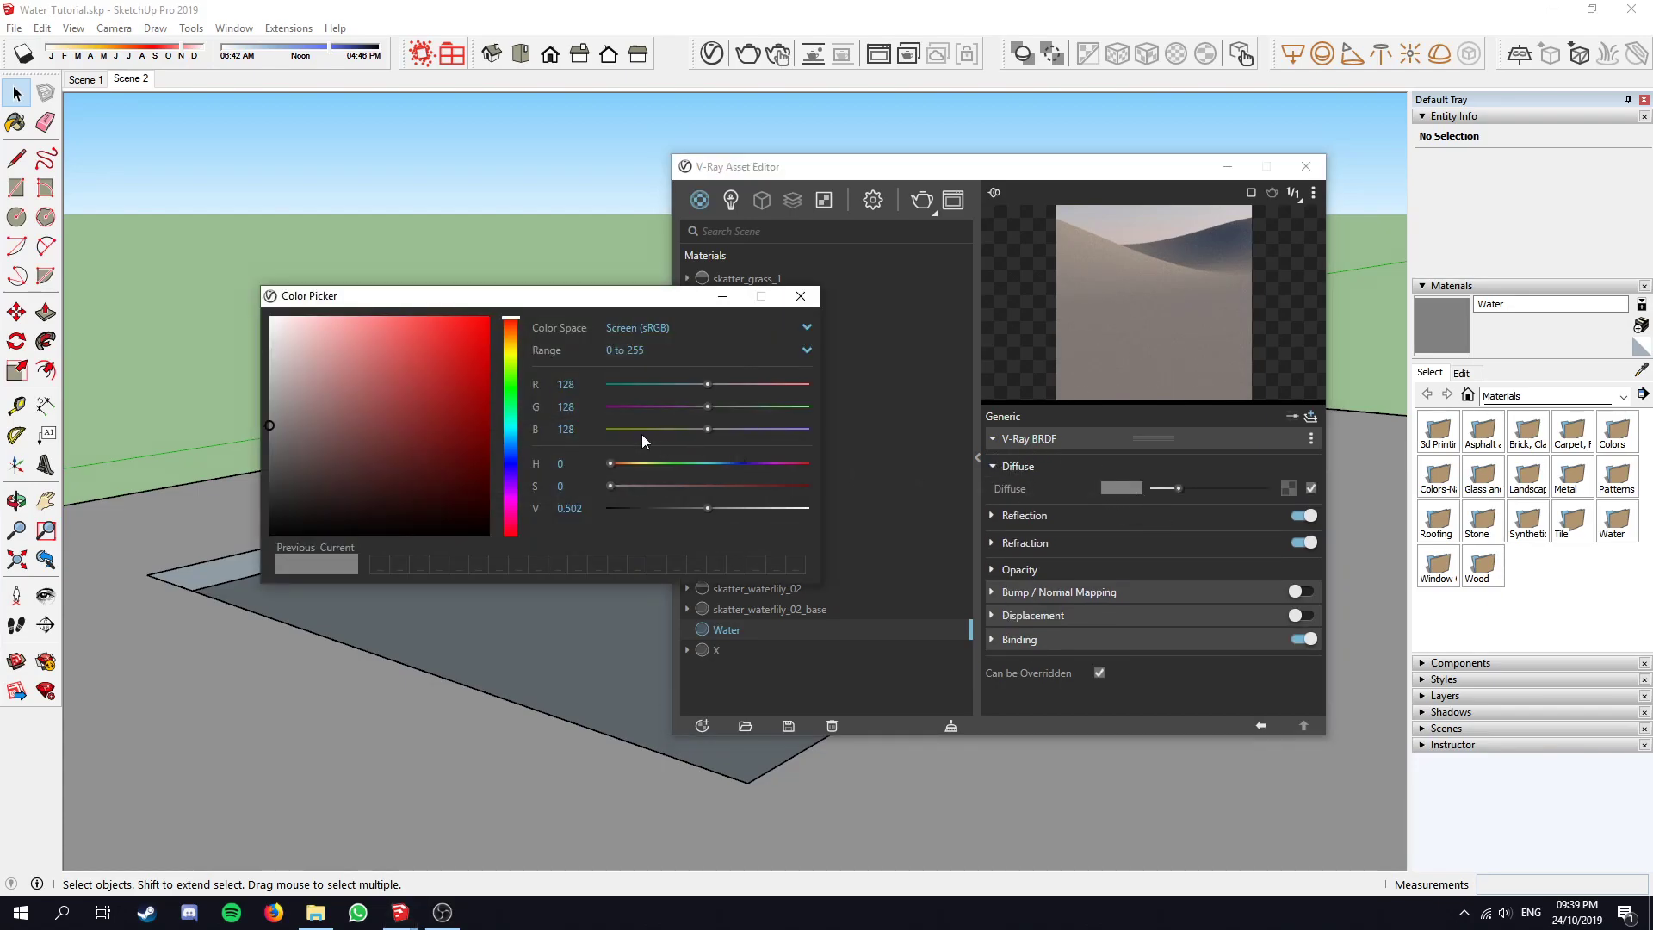
pyautogui.moveTo(716, 510); pyautogui.dragTo(535, 512)
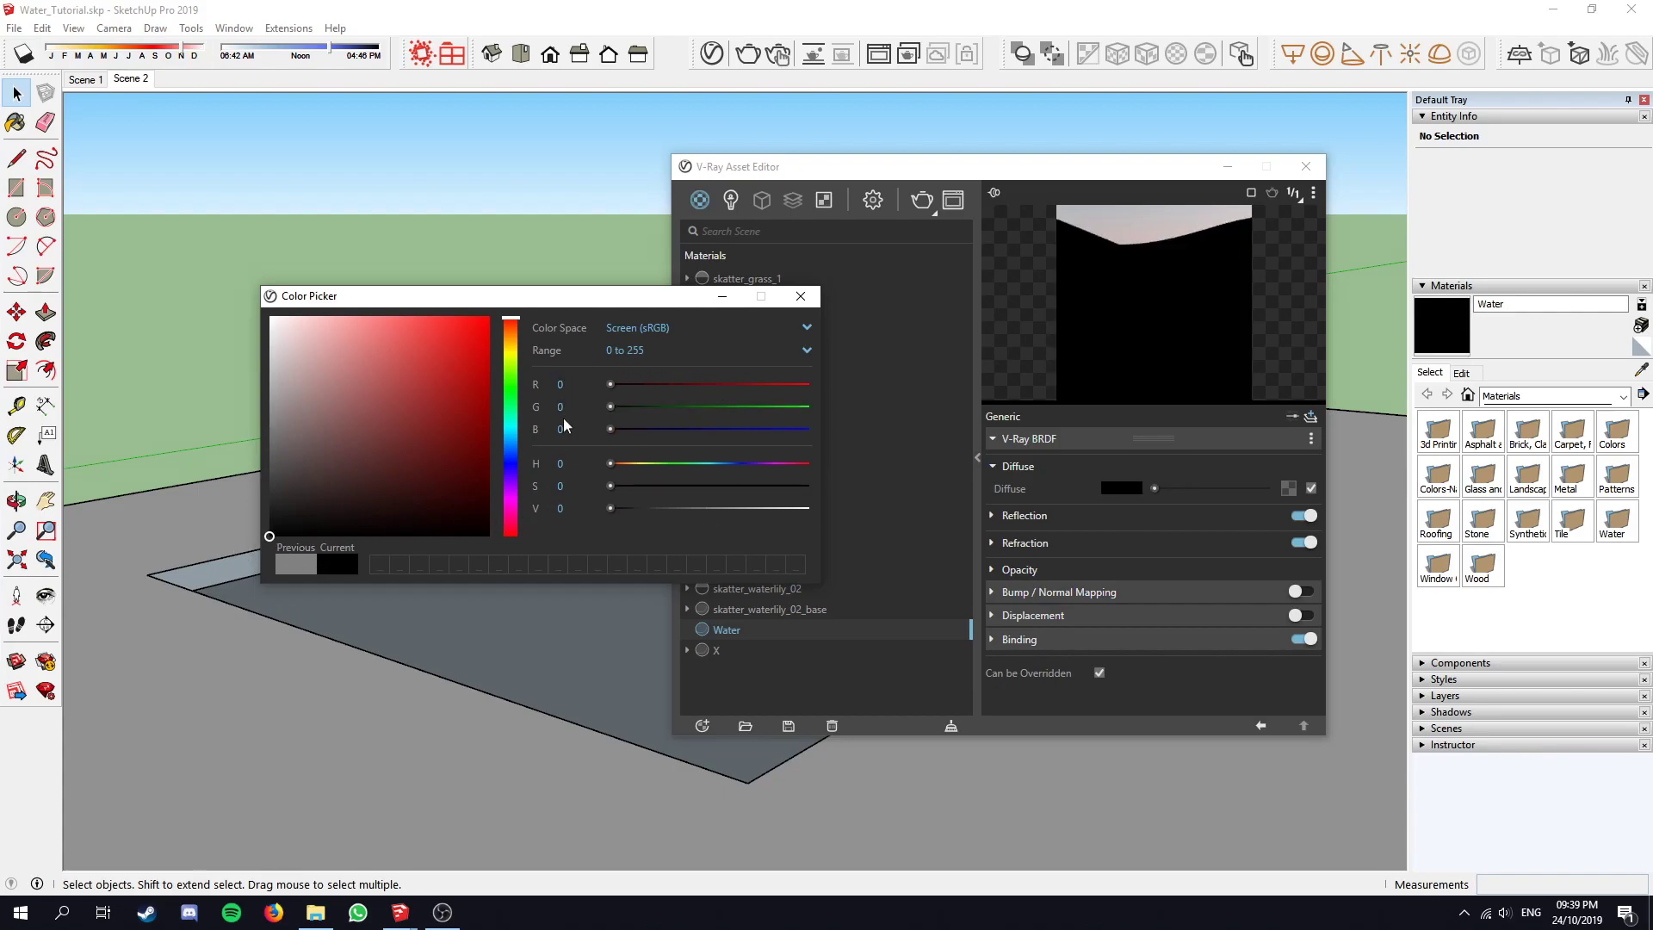
pyautogui.click(801, 297)
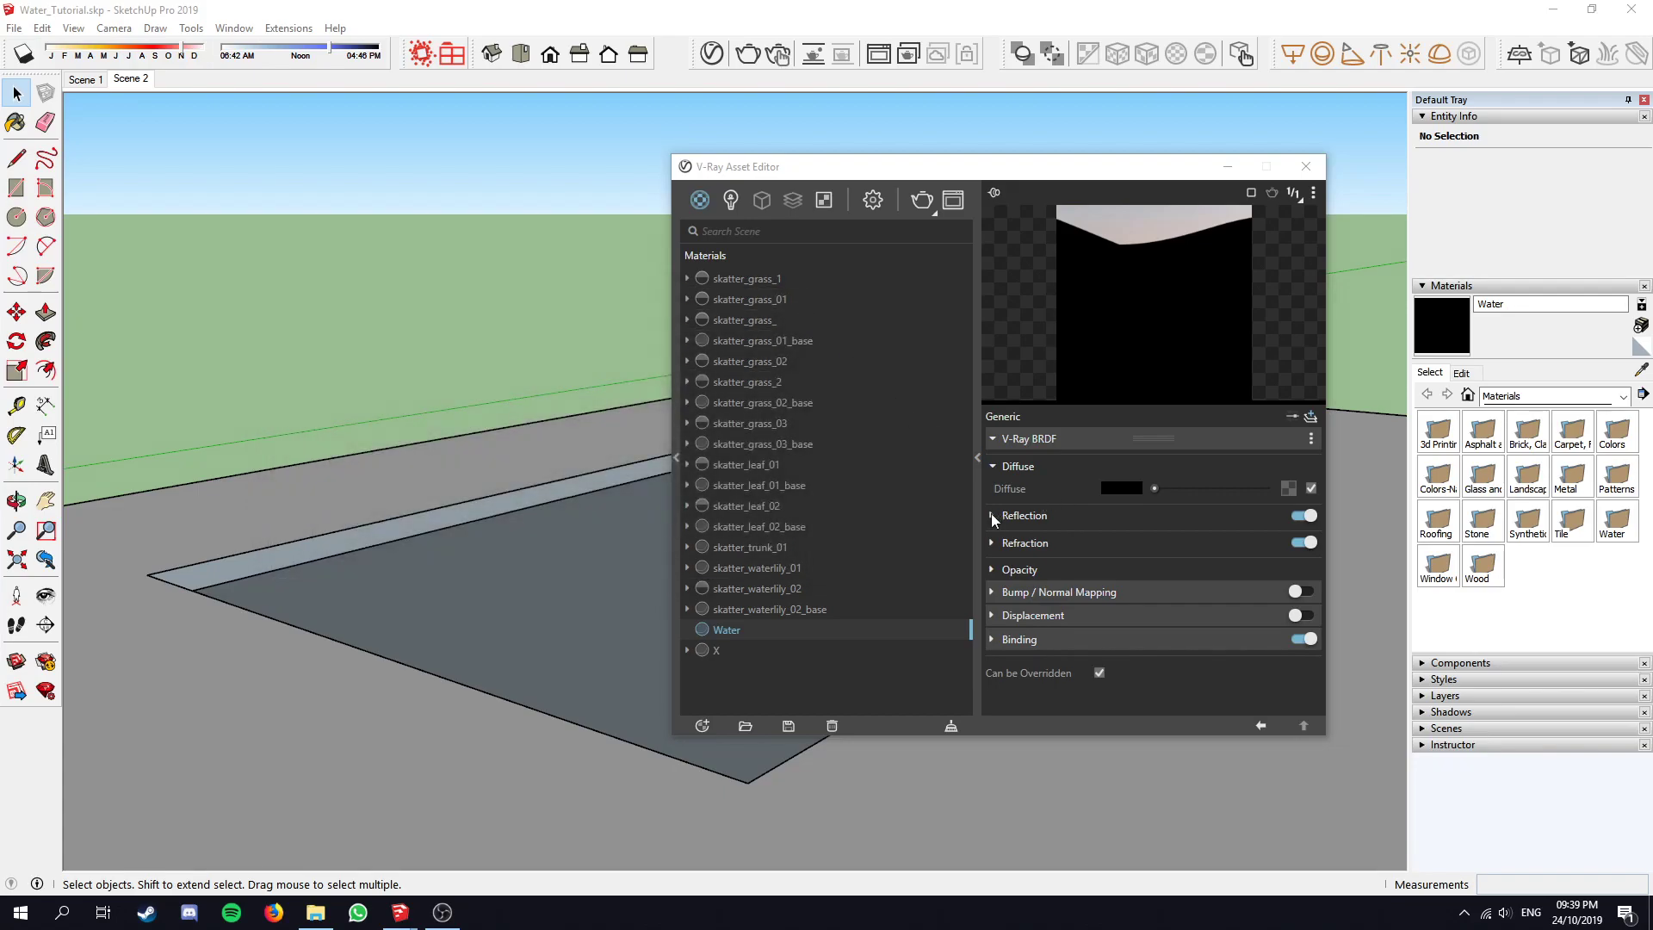
pyautogui.click(992, 515)
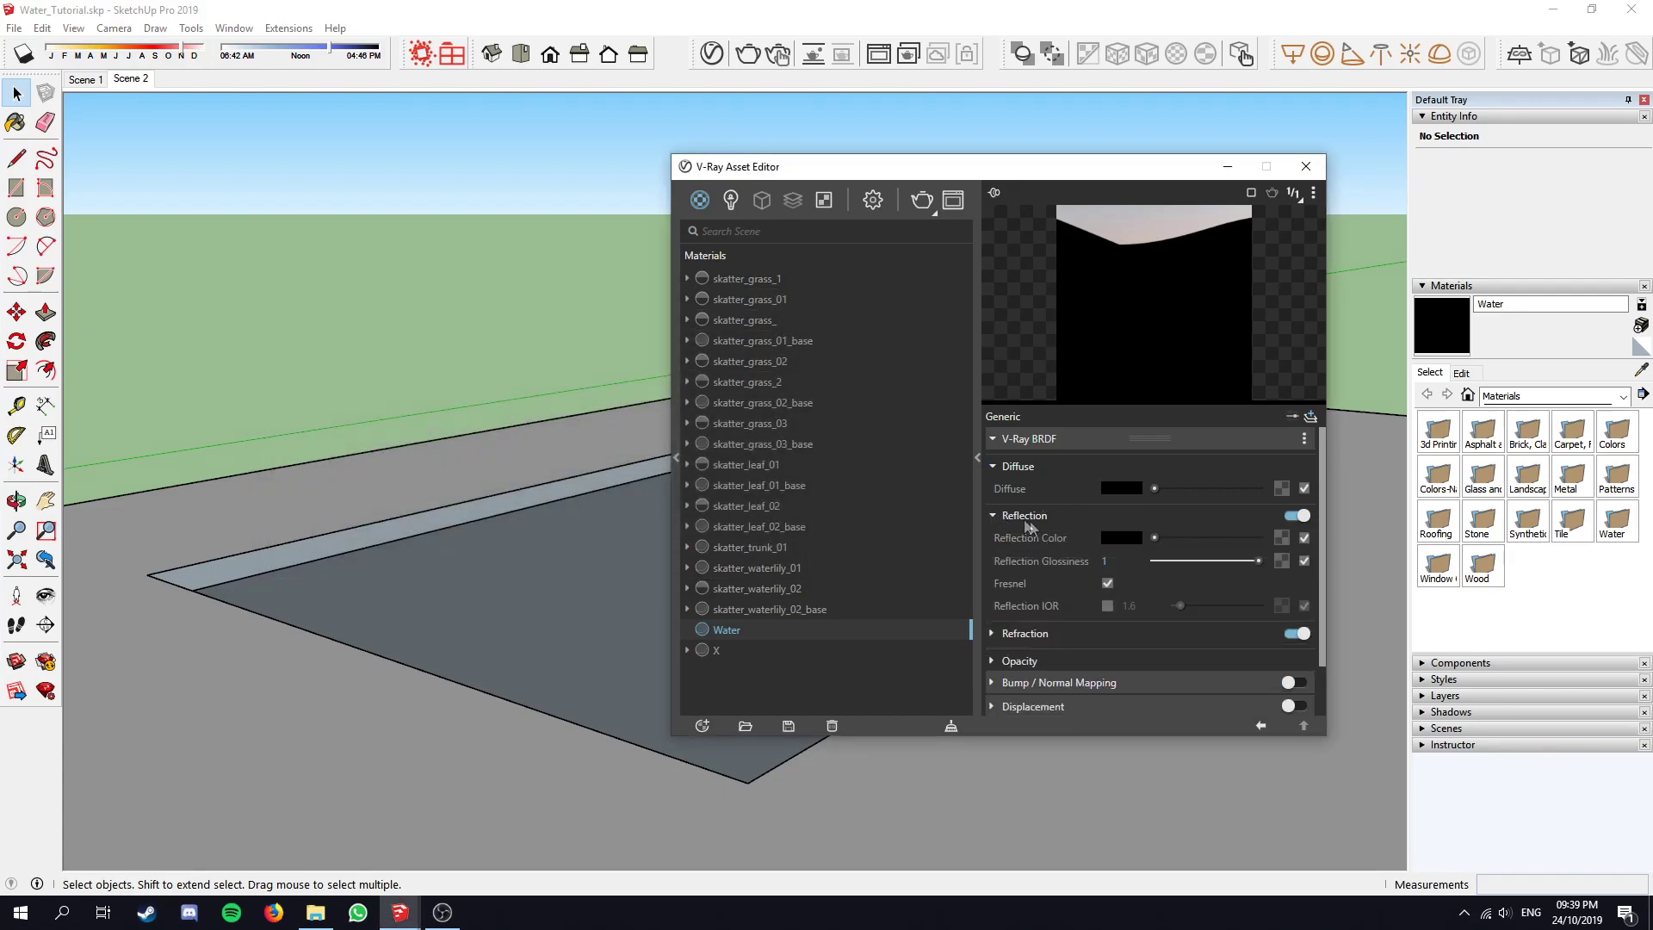
# Set the Reflection colour brightness to 0.878 (RGB 224) and Reflection Glossiness to 0.95
pyautogui.click(1118, 538)
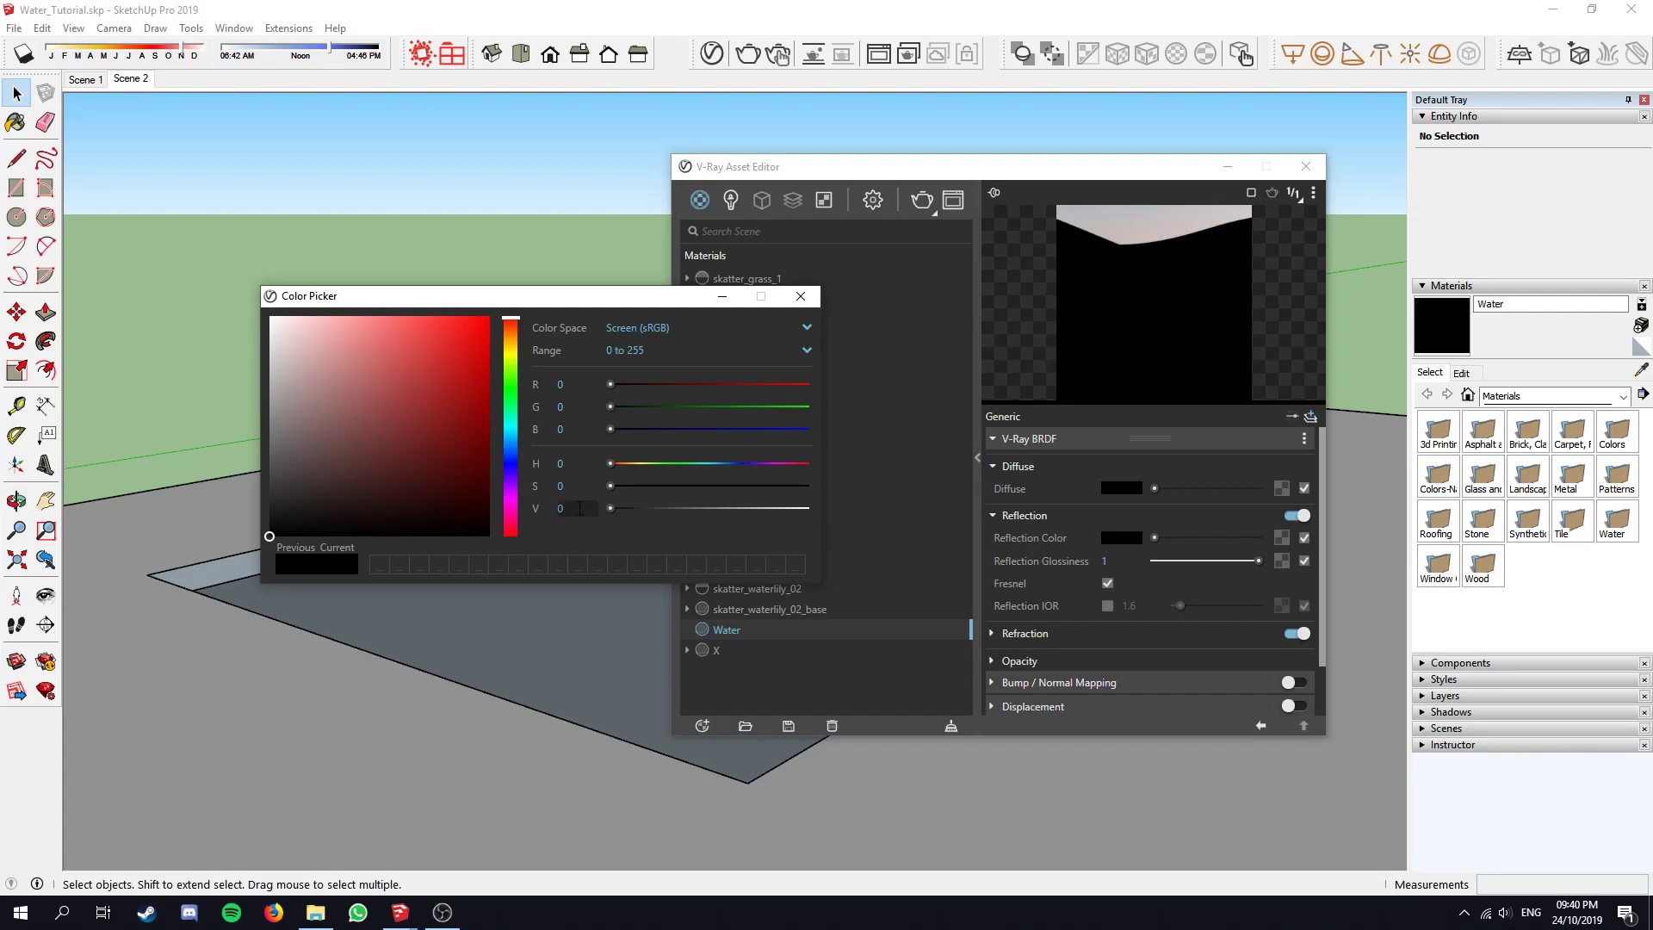
pyautogui.moveTo(579, 508); pyautogui.dragTo(527, 508)
pyautogui.write('0.878')
pyautogui.press('Return')
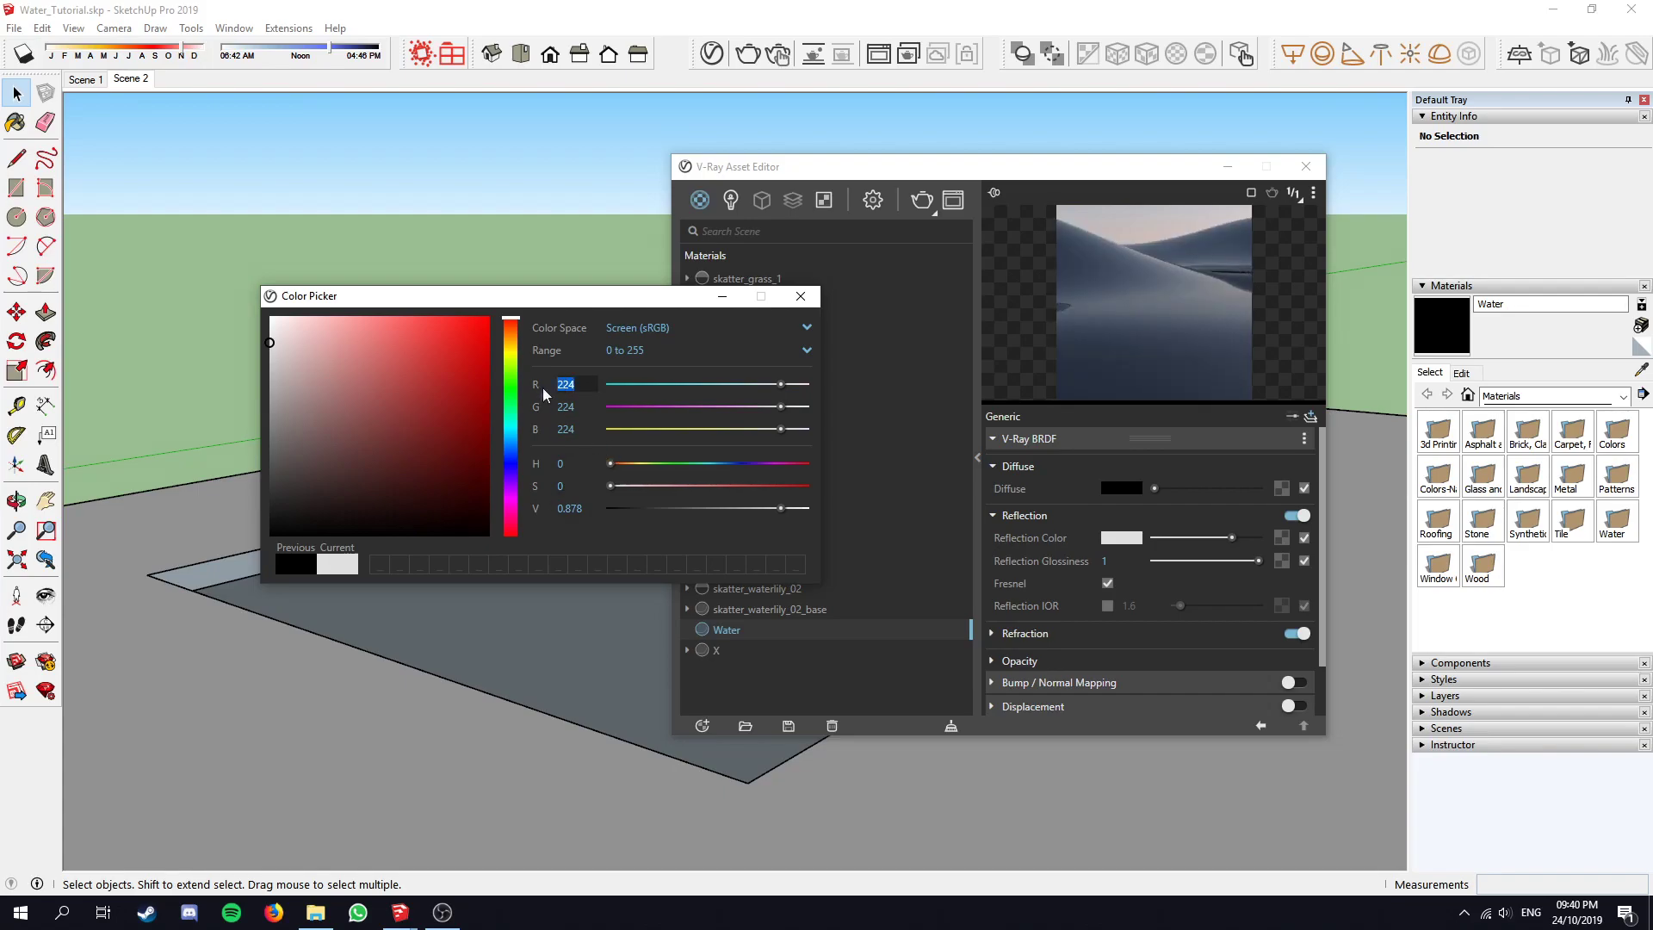
pyautogui.click(800, 295)
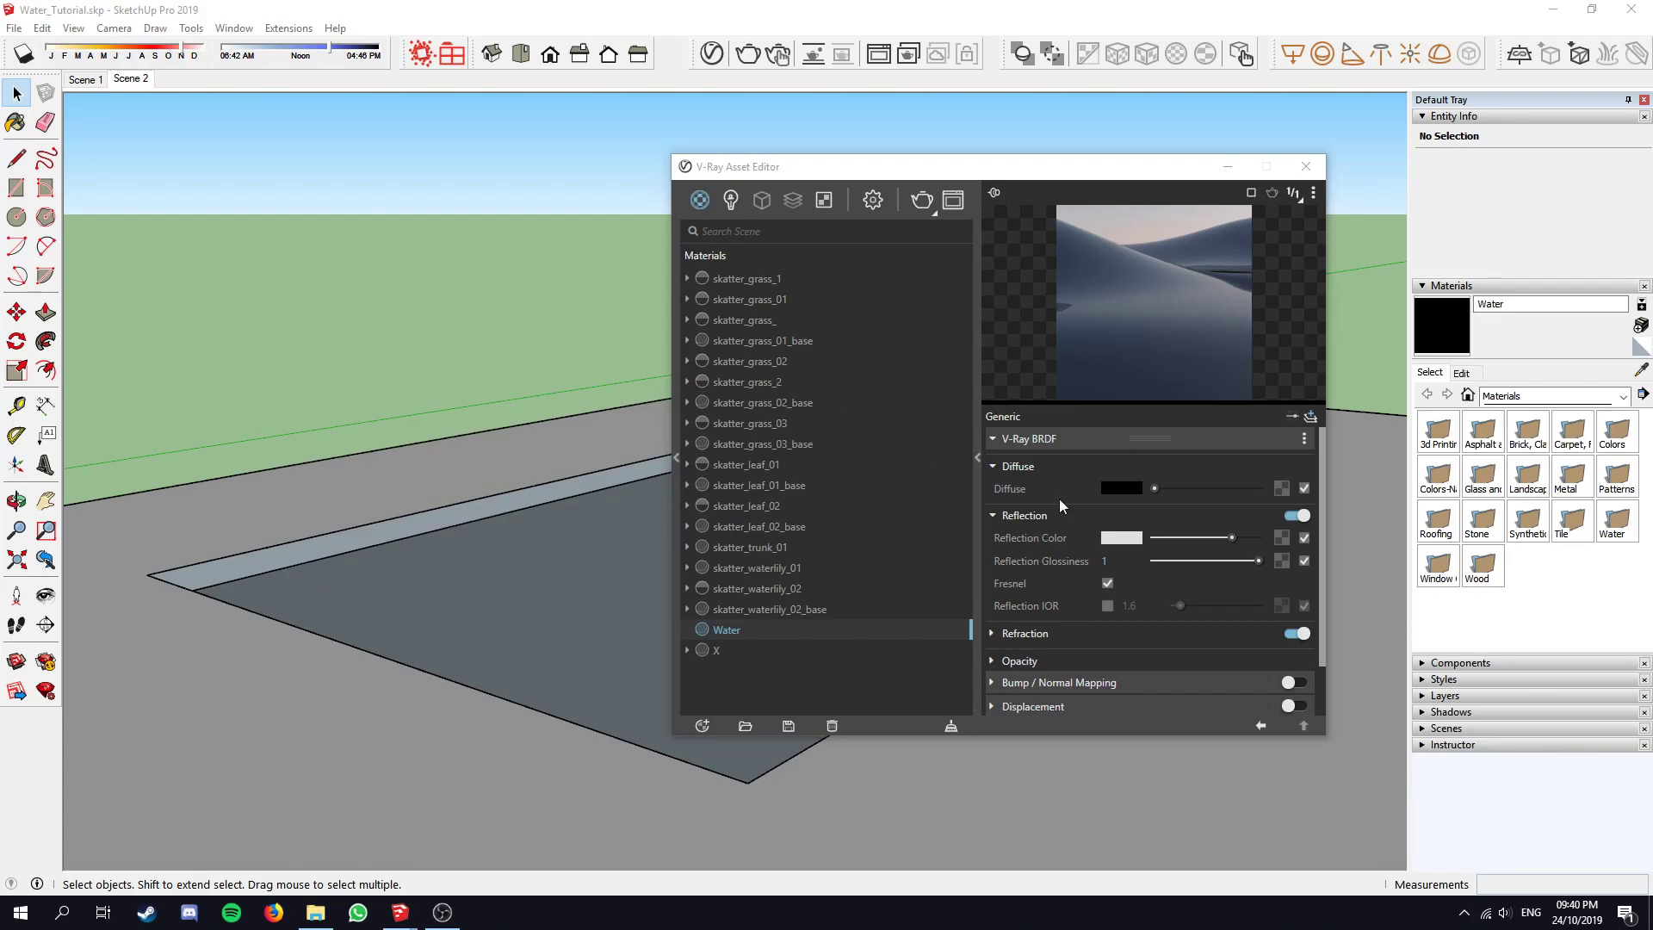
pyautogui.click(1119, 561)
pyautogui.write('0')
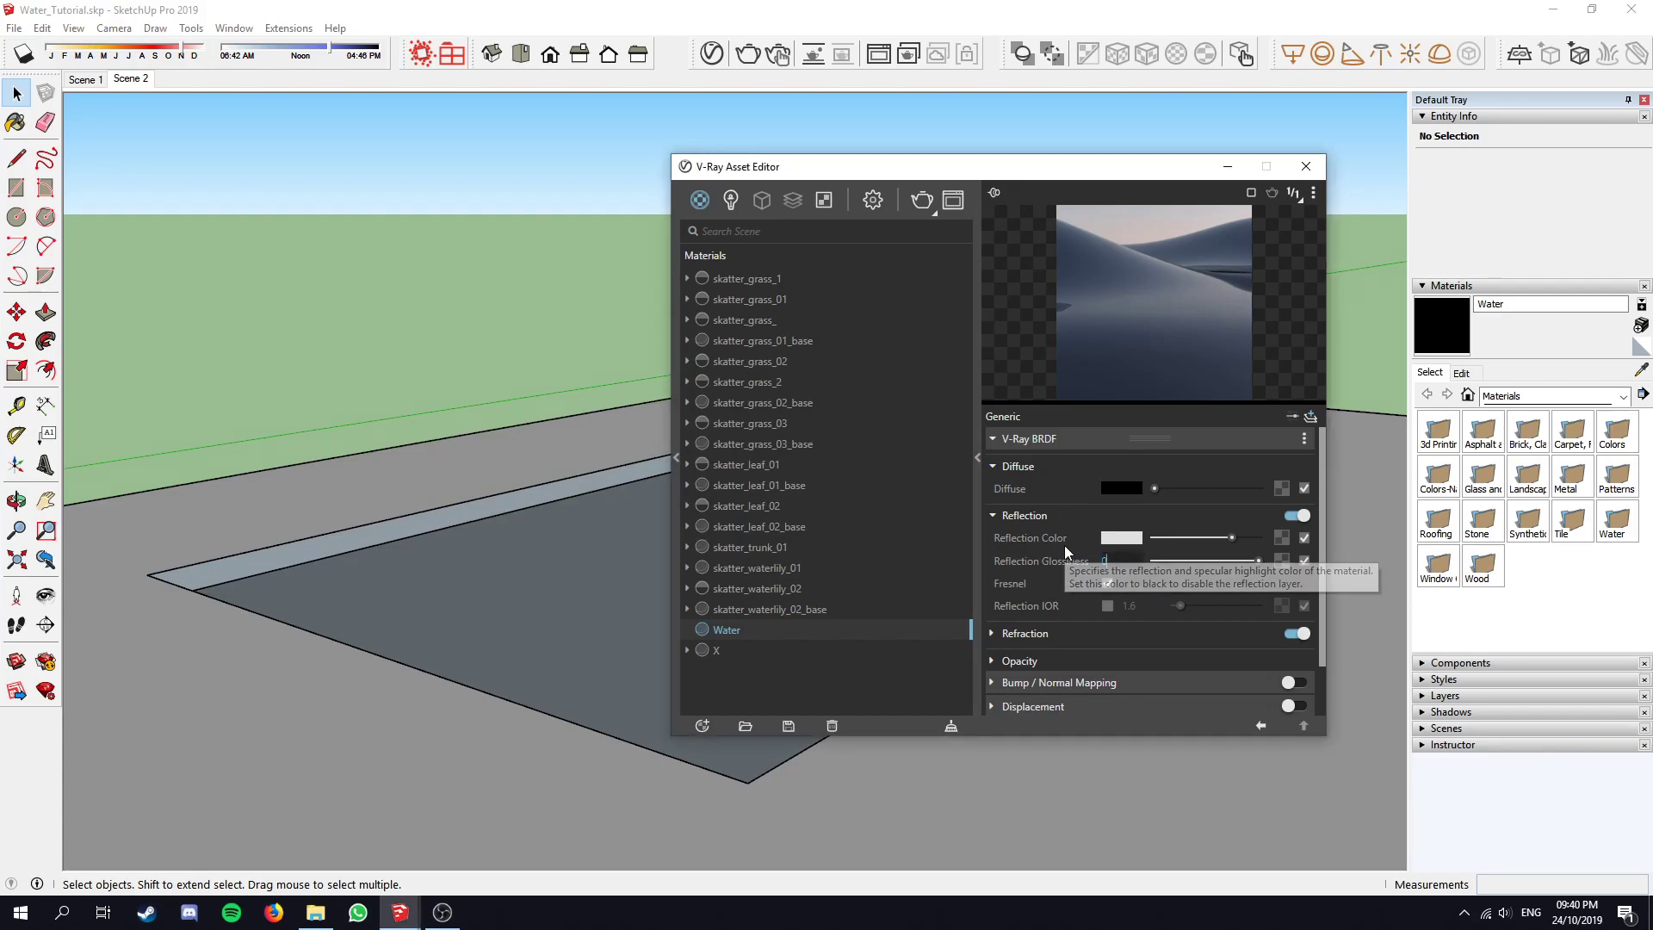
pyautogui.write('.95')
pyautogui.press('Return')
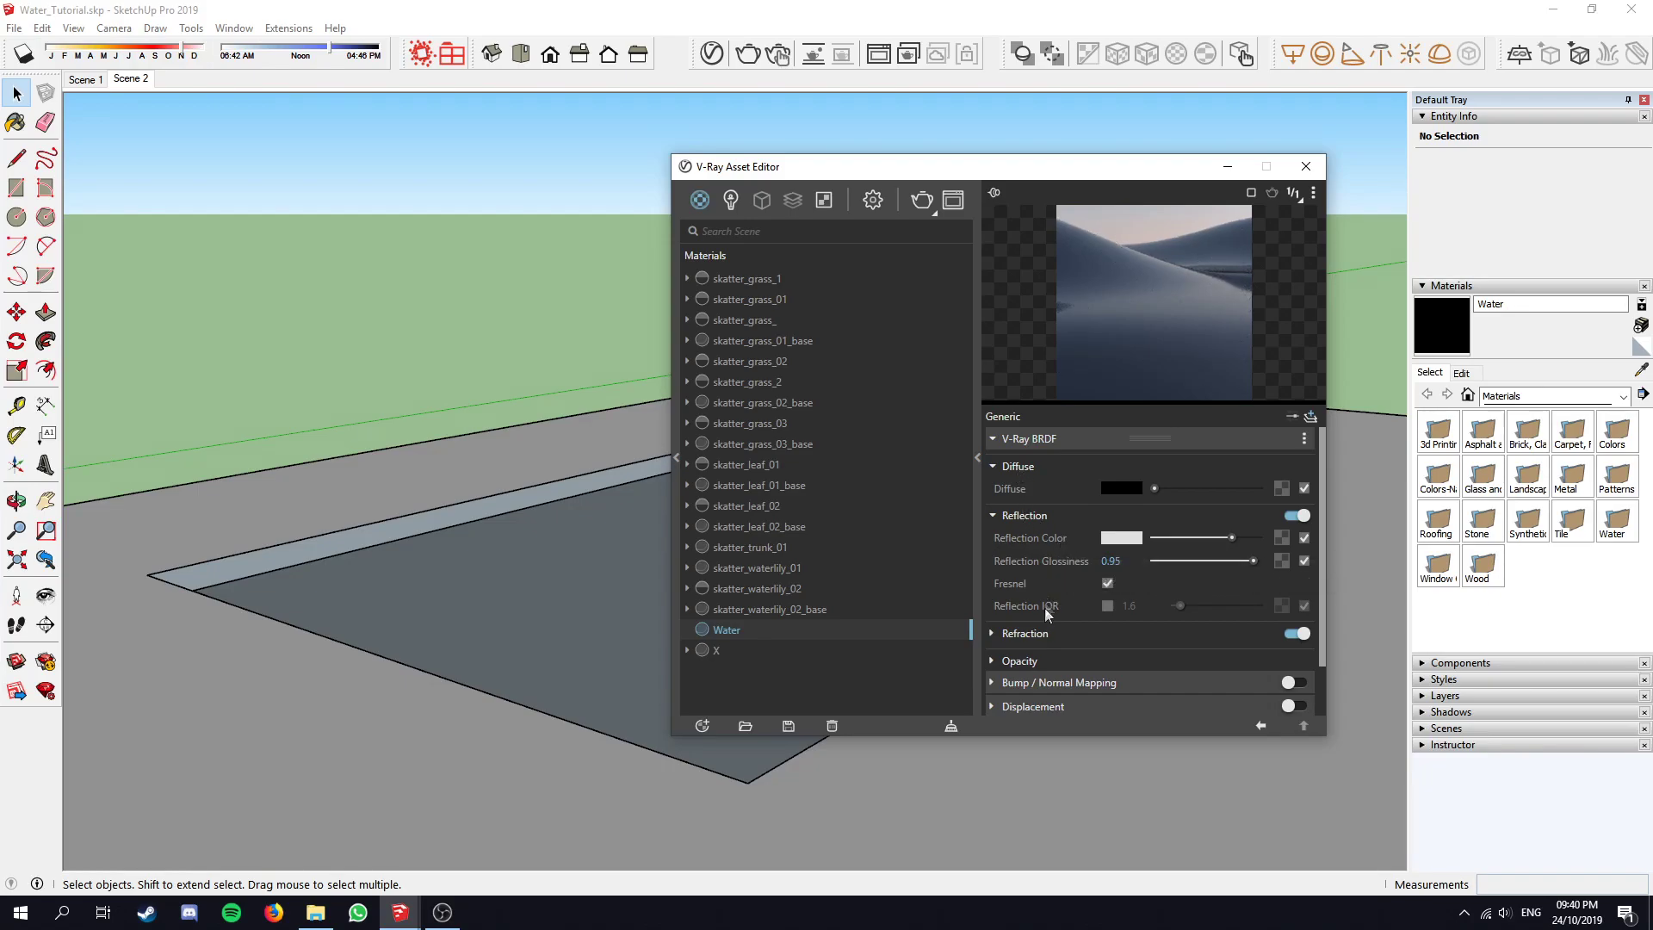
pyautogui.click(1028, 632)
pyautogui.scroll(-2, 1026, 629)
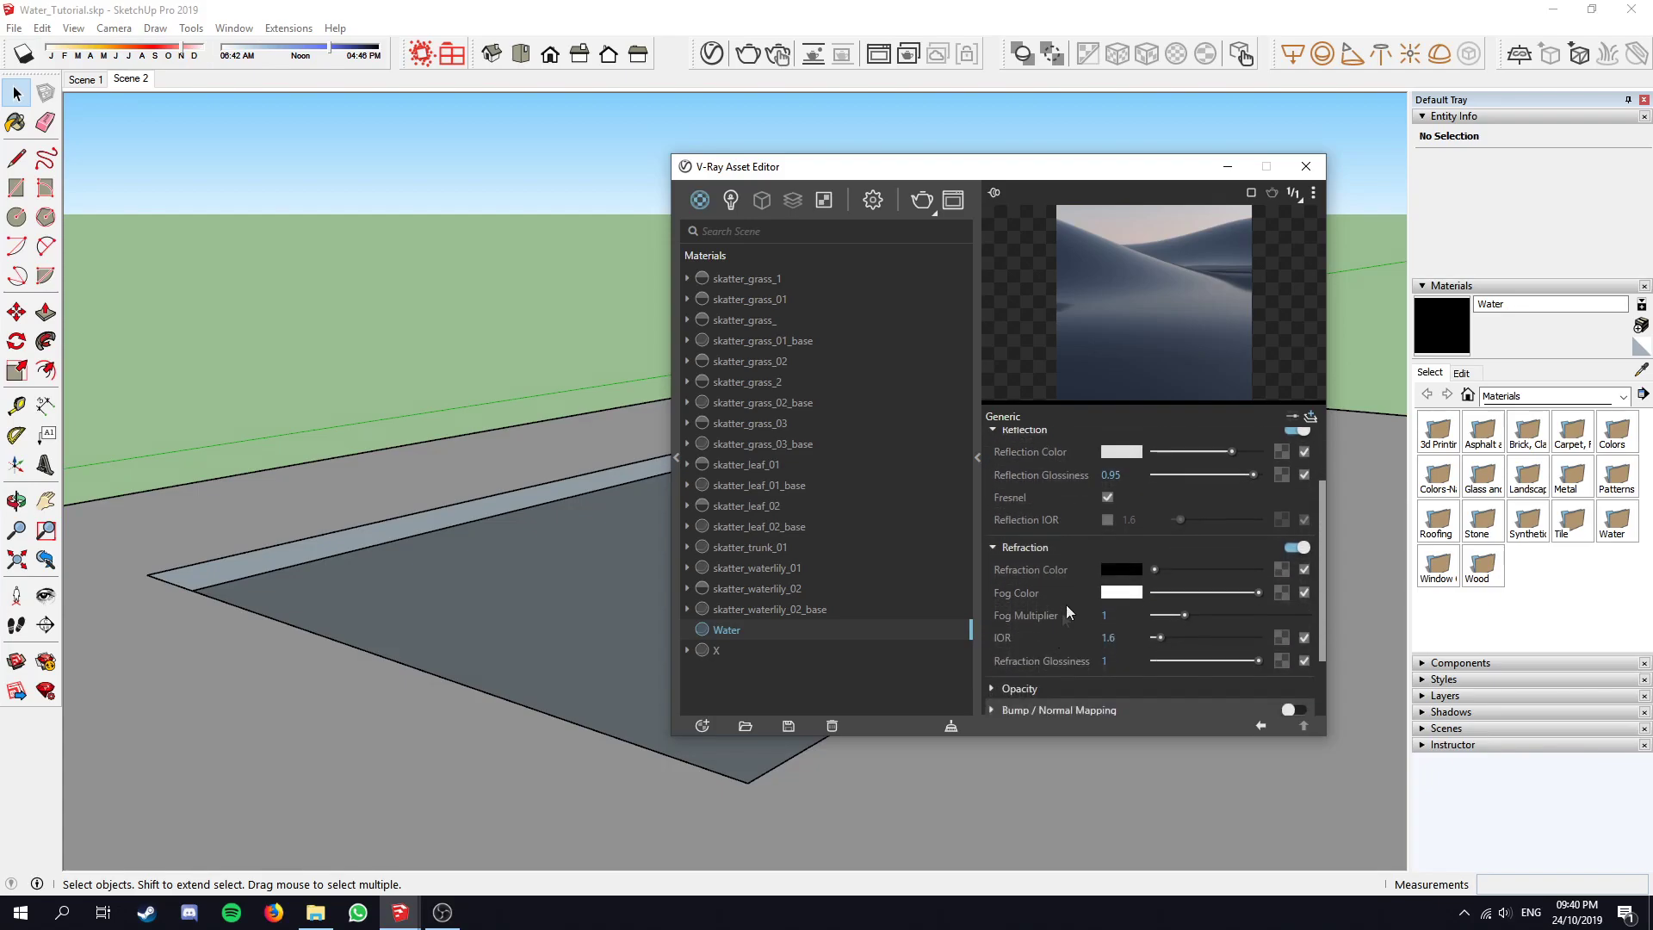
pyautogui.click(1121, 571)
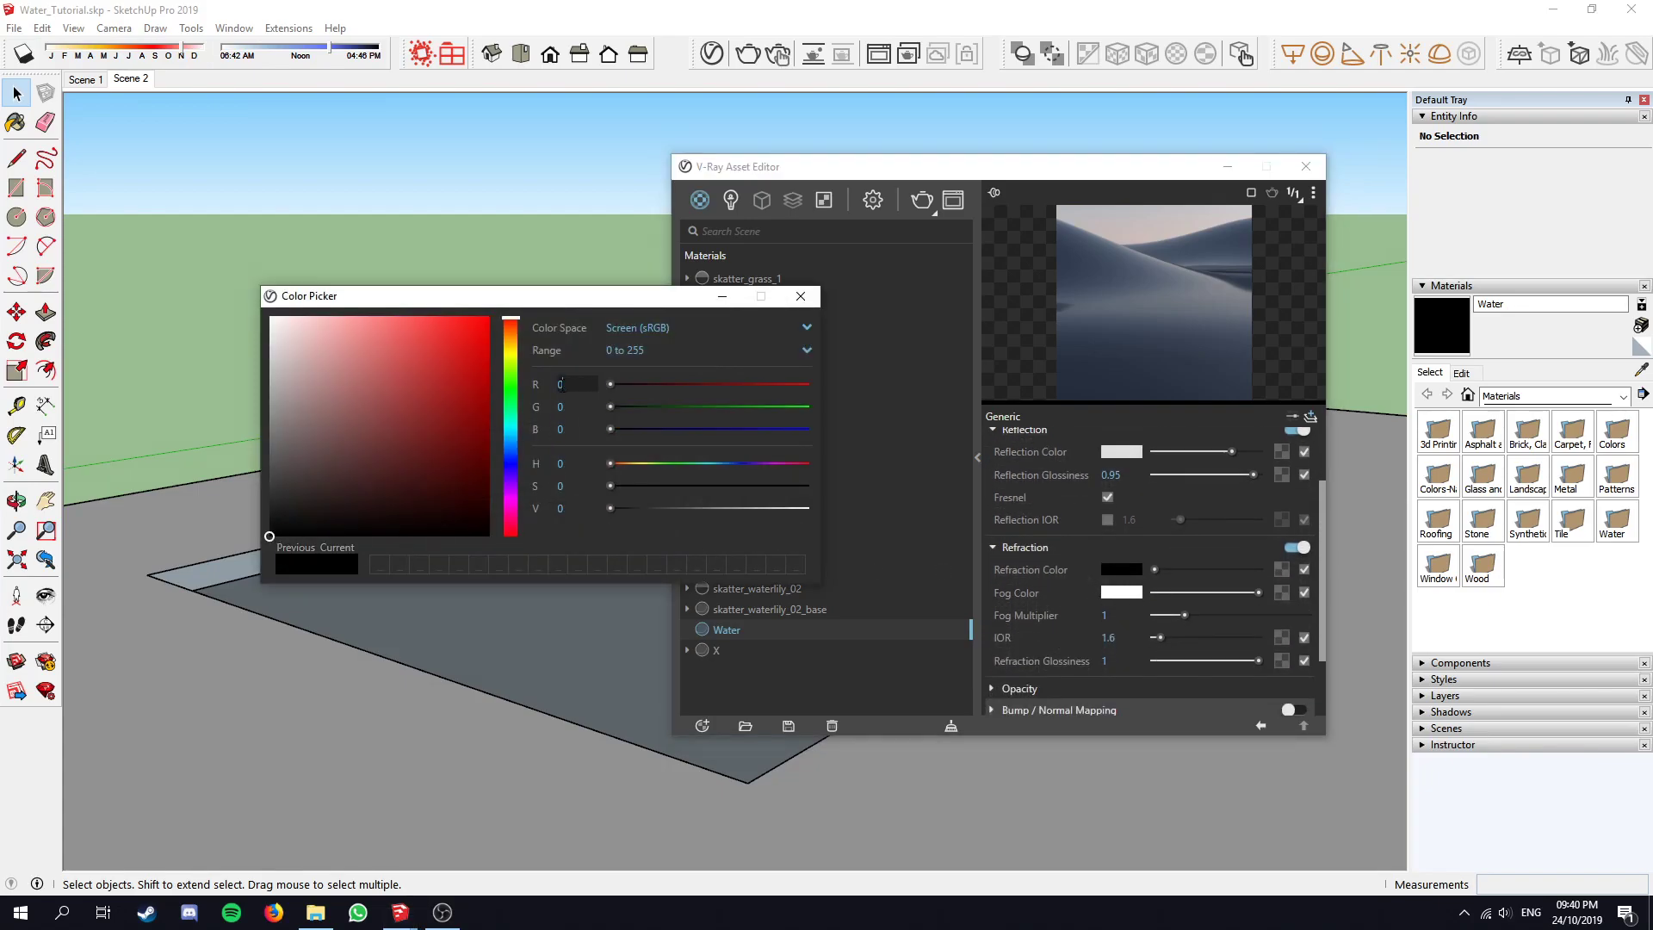
pyautogui.click(801, 295)
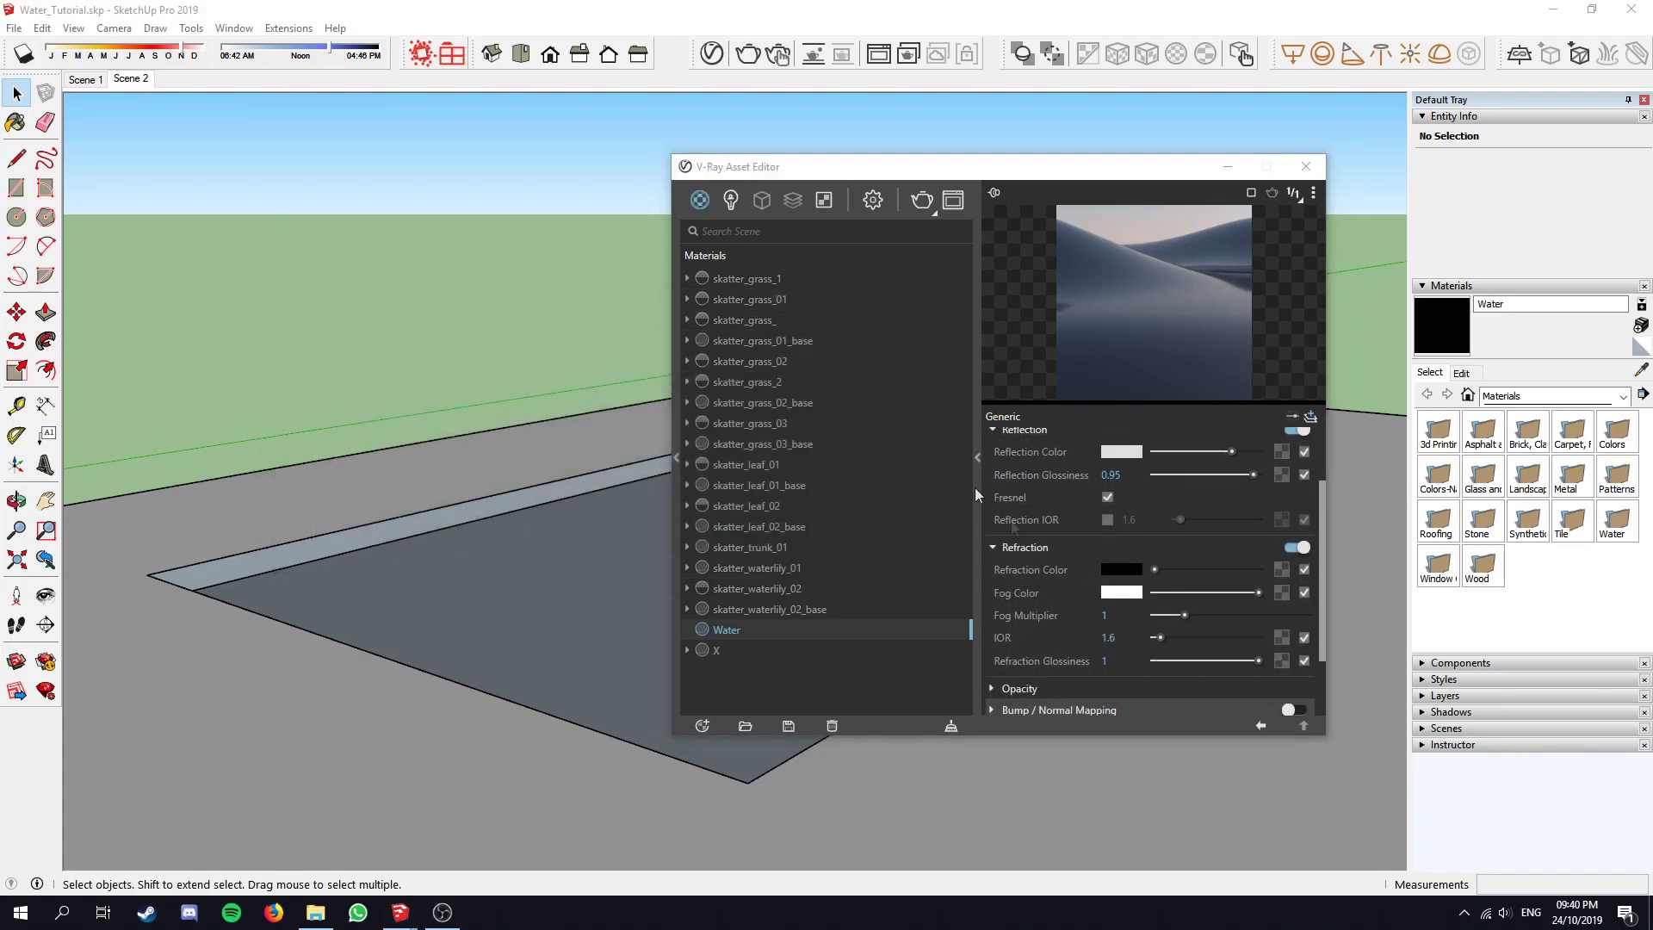
pyautogui.click(1121, 592)
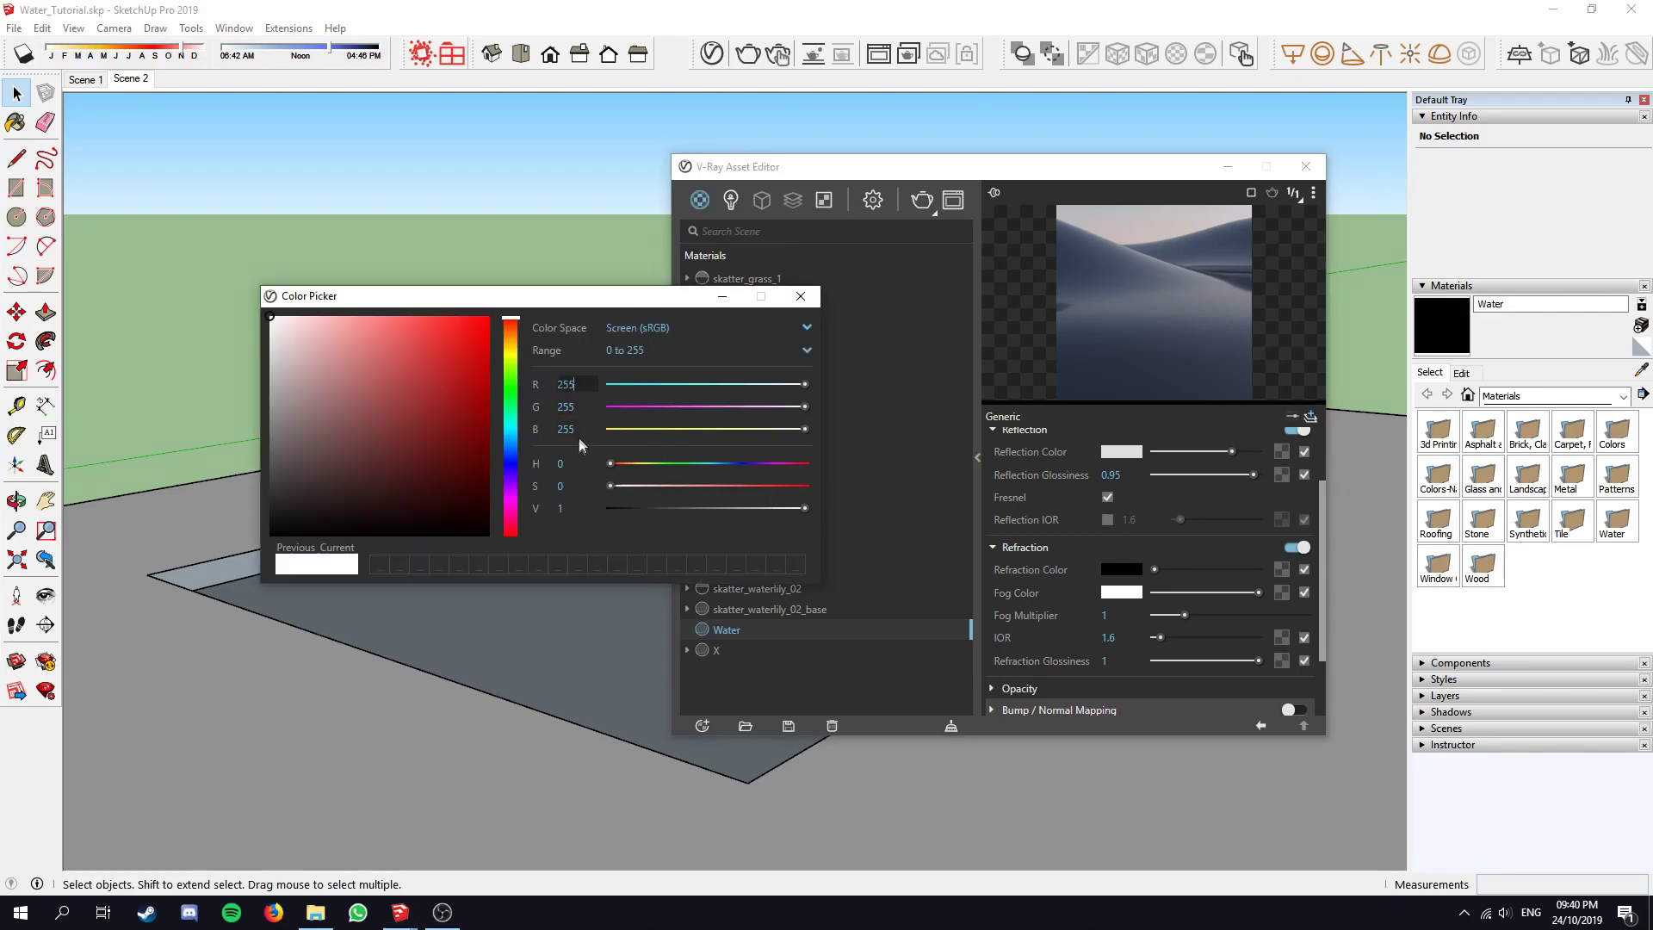
pyautogui.click(801, 296)
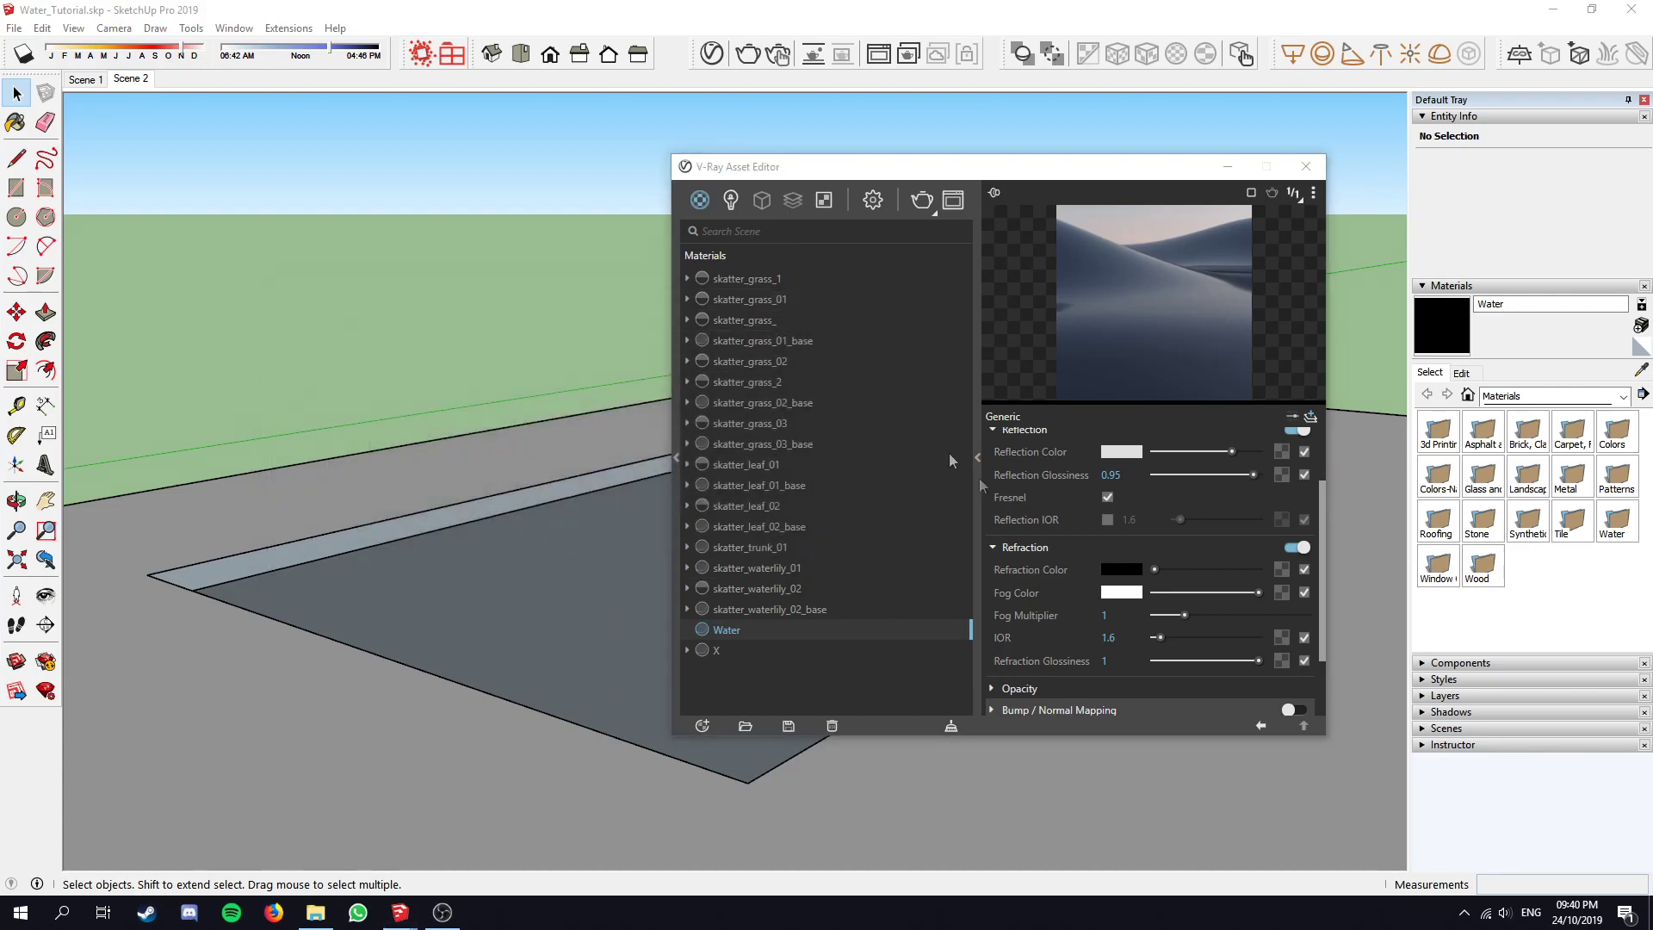
pyautogui.scroll(-1, 1105, 583)
pyautogui.click(1020, 466)
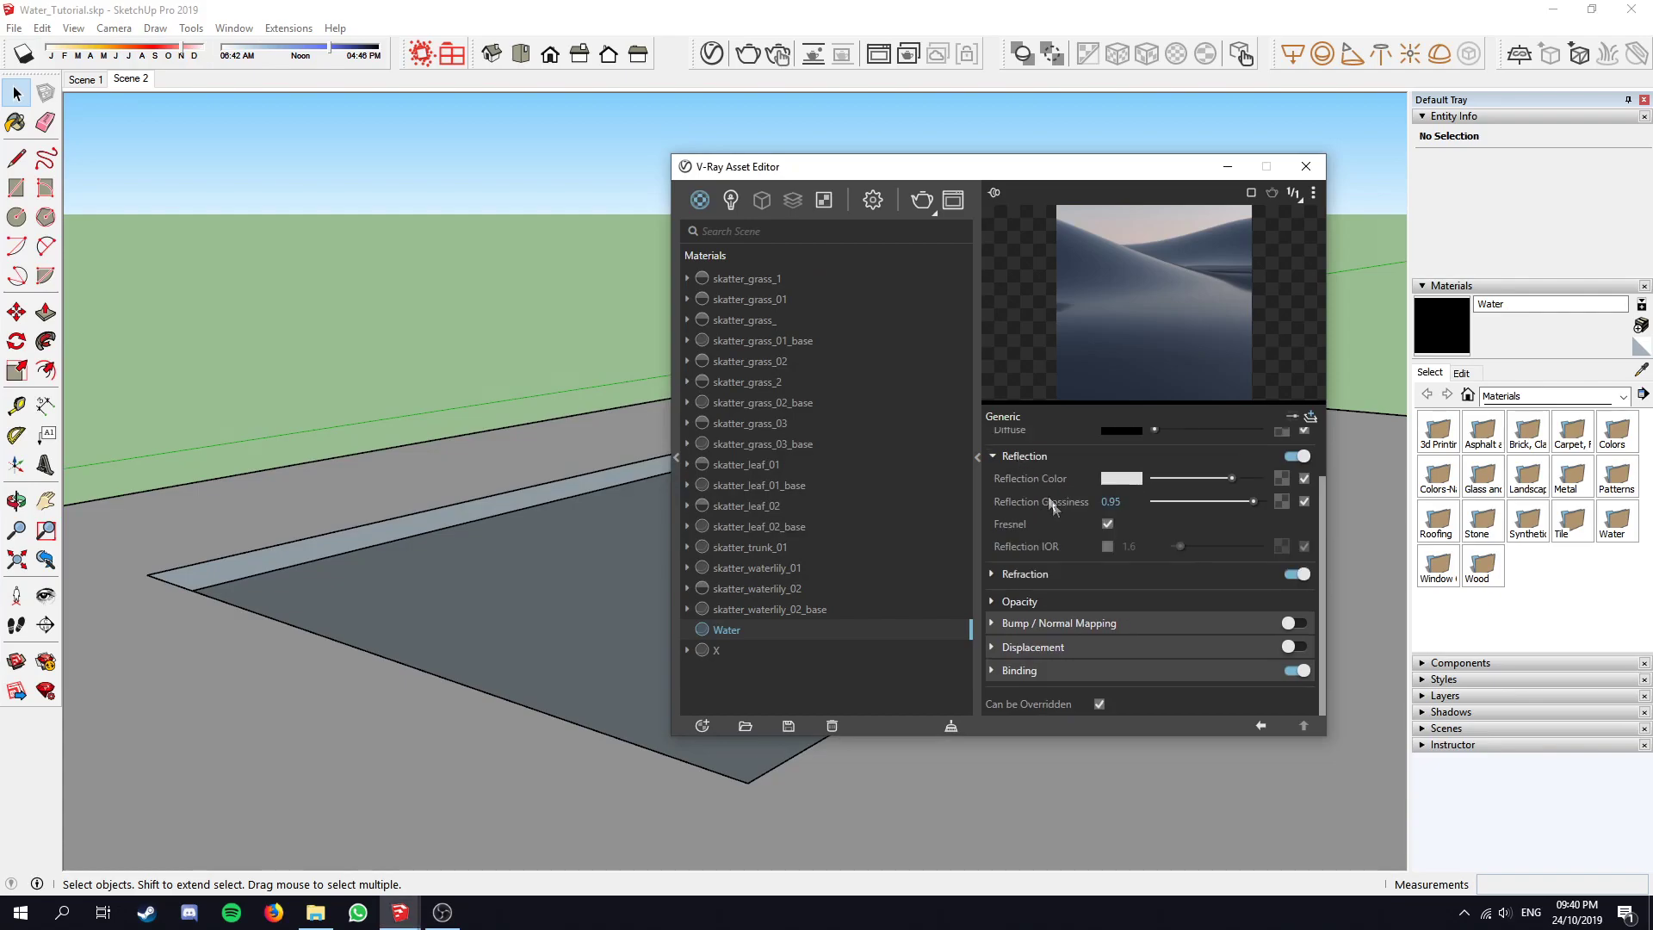
# Enable Bump / Normal Mapping on Water and choose Noise A as its texture
pyautogui.click(1046, 620)
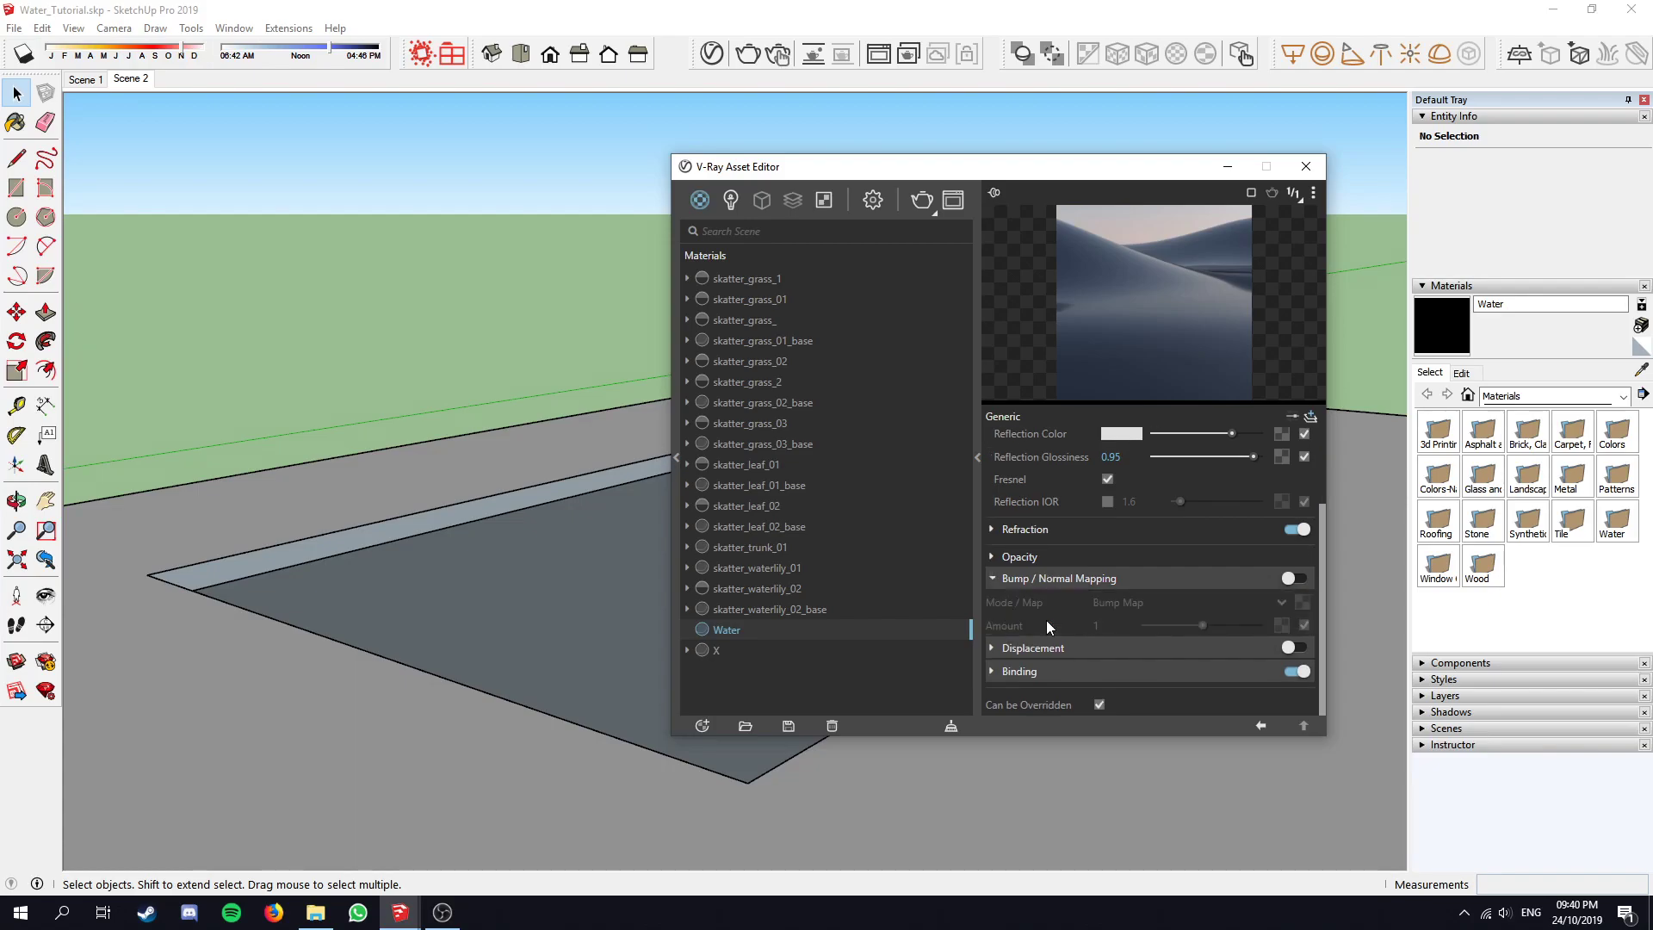
pyautogui.click(1293, 580)
pyautogui.click(1302, 602)
pyautogui.scroll(-3, 1244, 538)
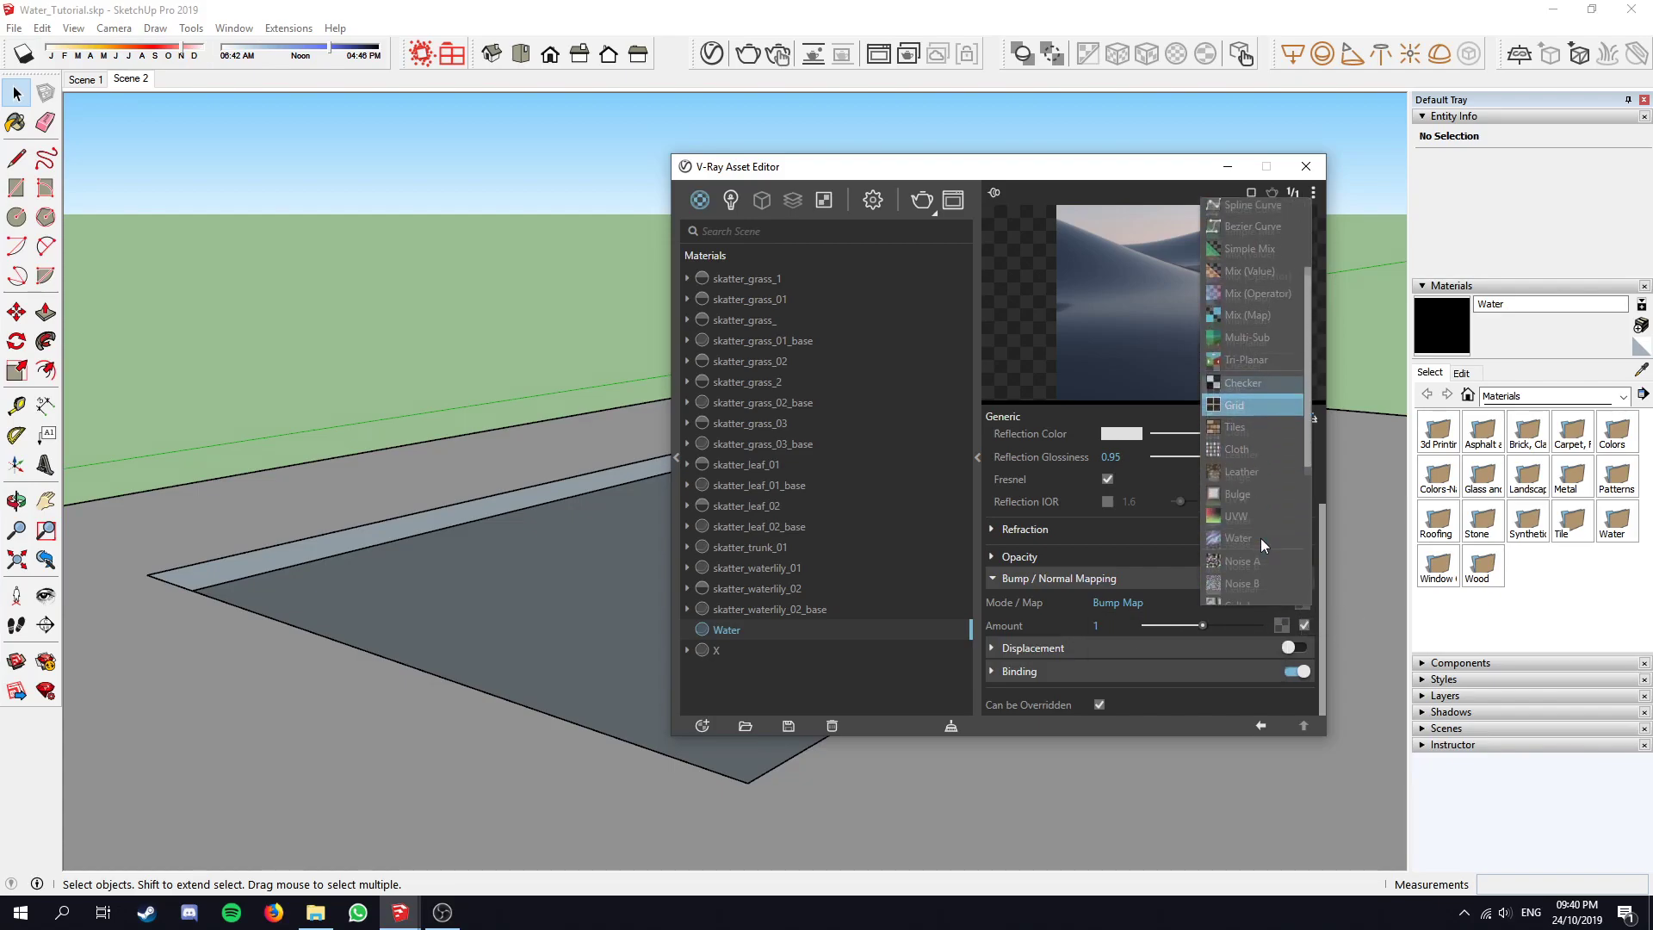
pyautogui.scroll(-2, 1256, 520)
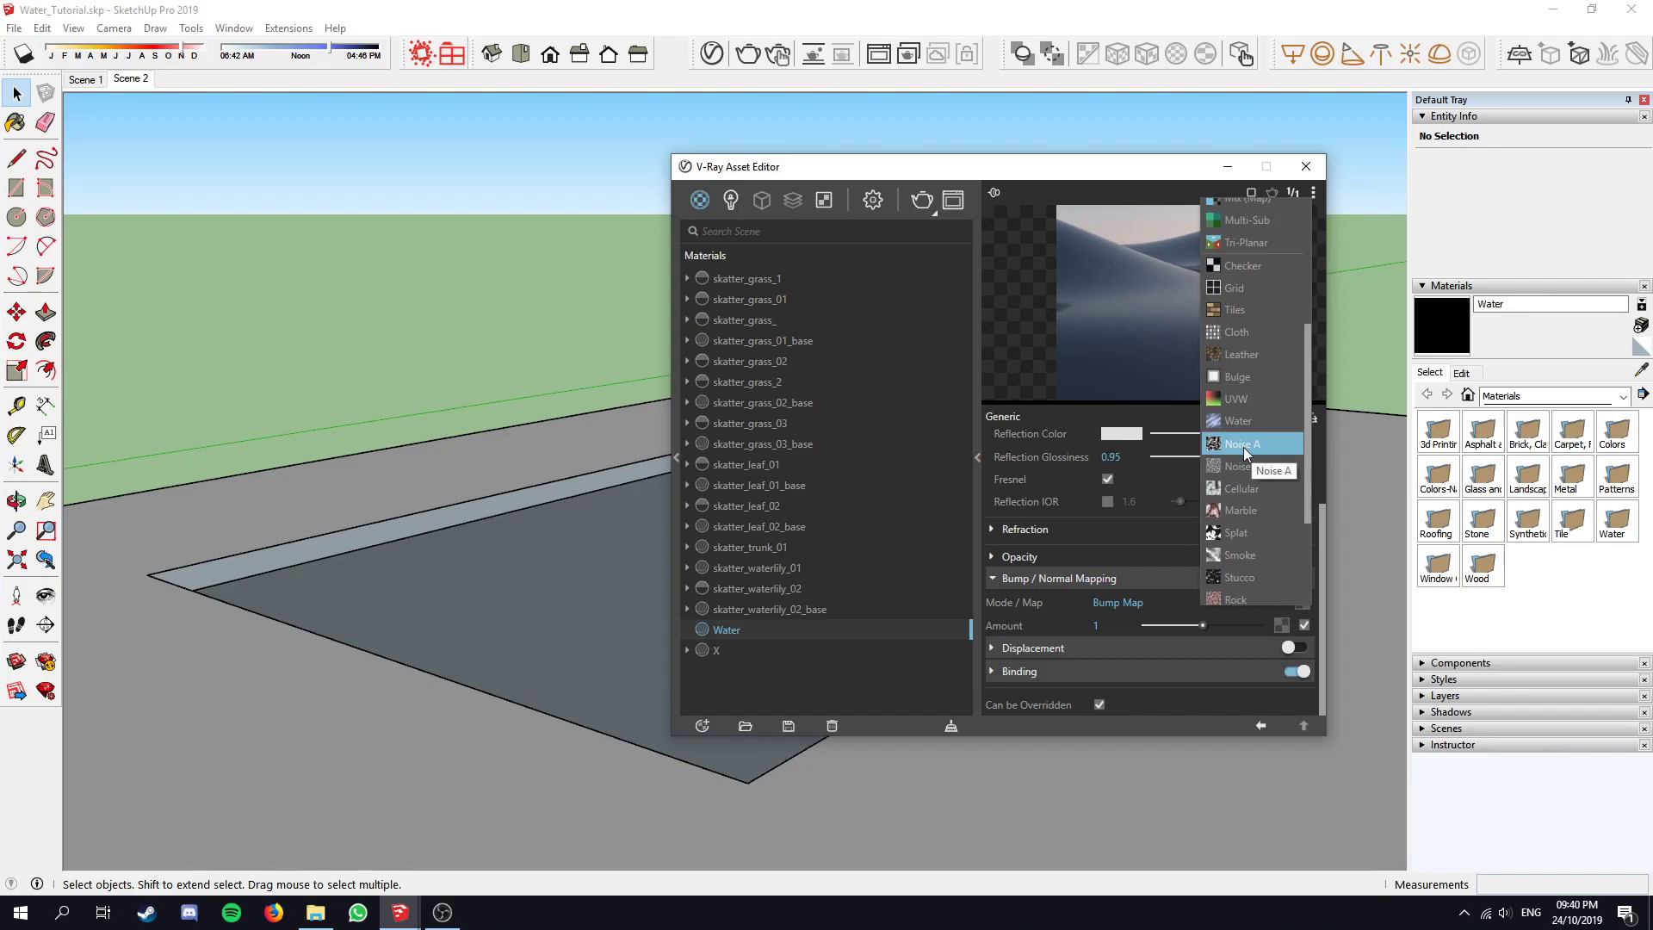
pyautogui.click(1243, 448)
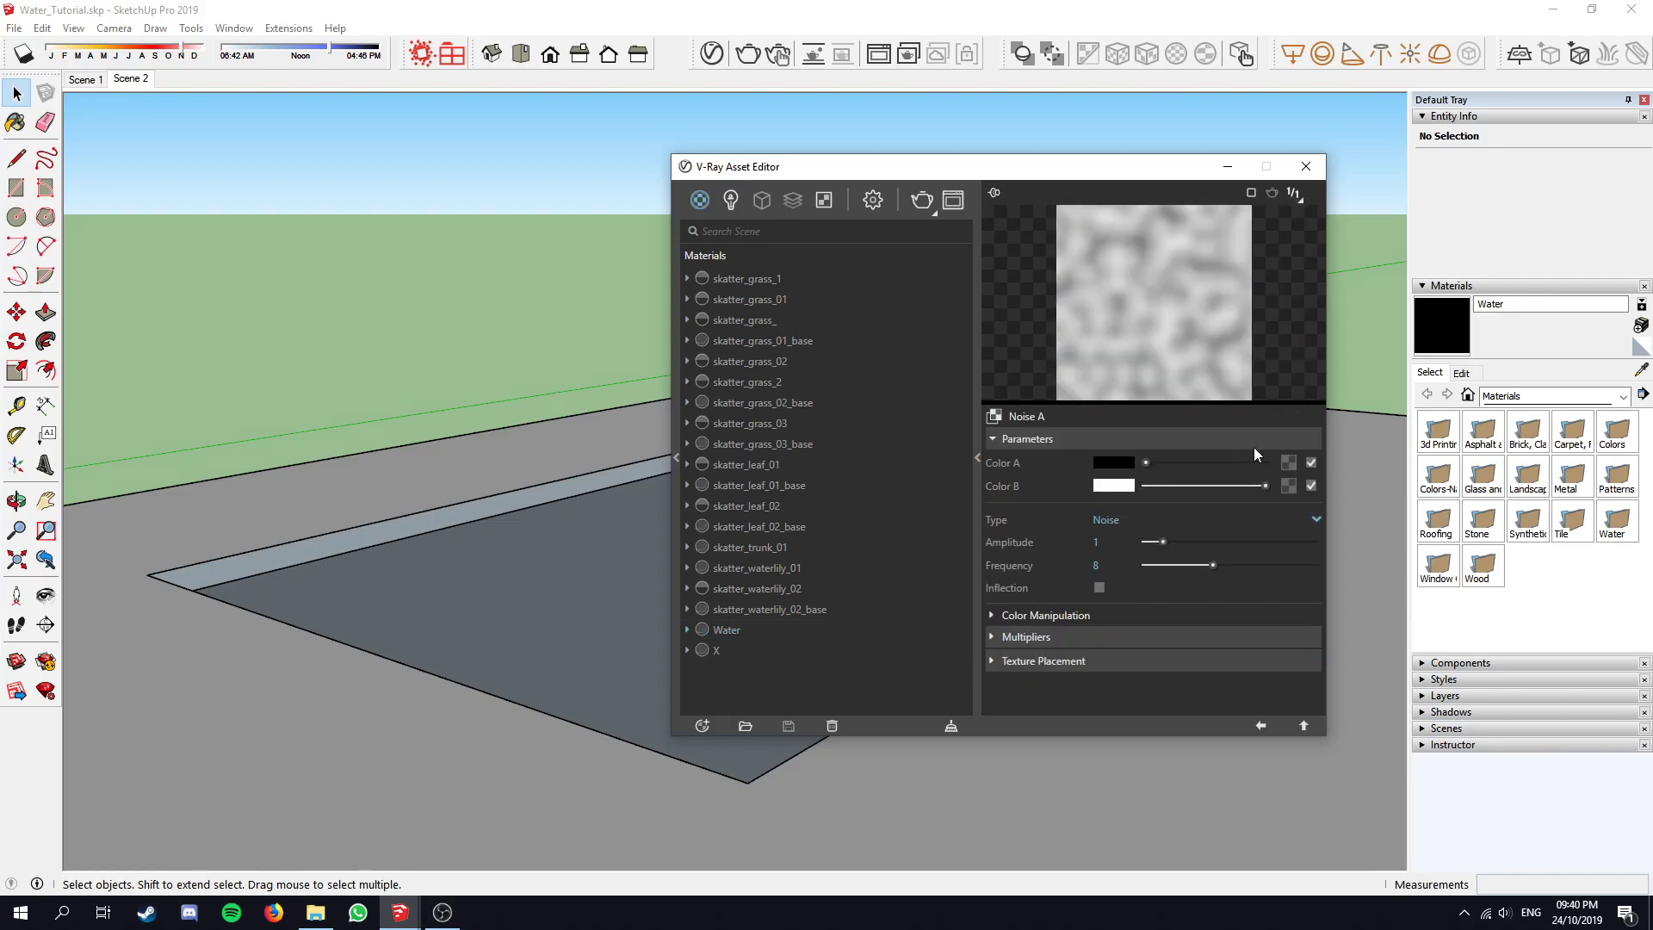
# Make Noise A's Color A pure white and Color B pure black
pyautogui.click(1113, 464)
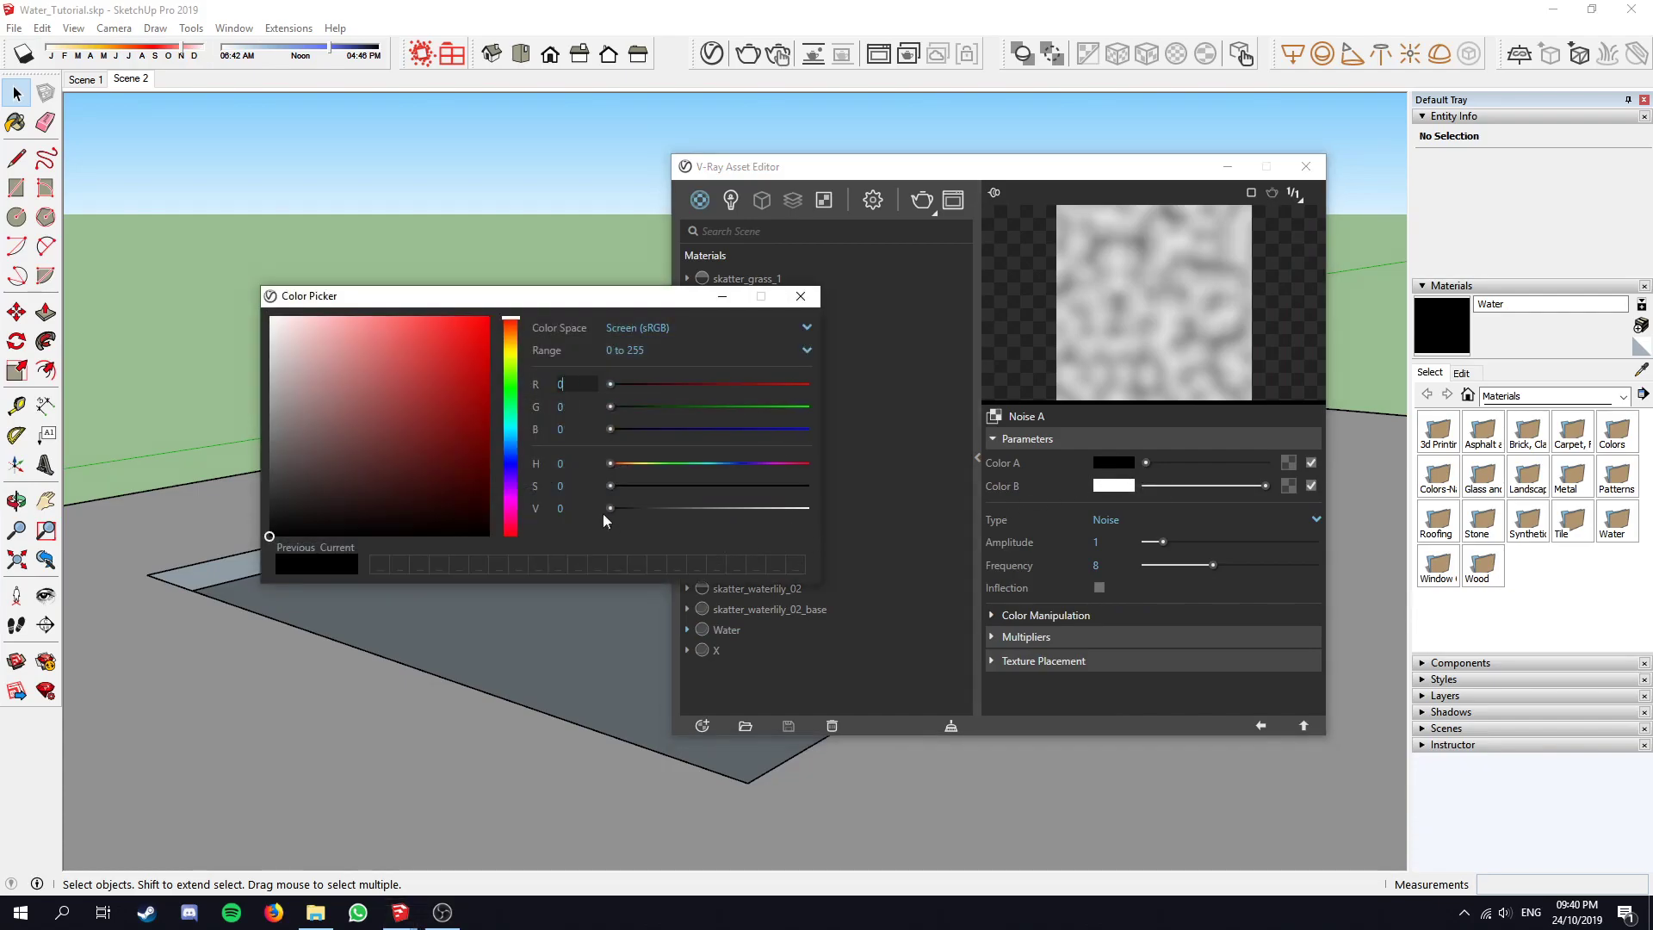
pyautogui.moveTo(606, 509); pyautogui.dragTo(855, 516)
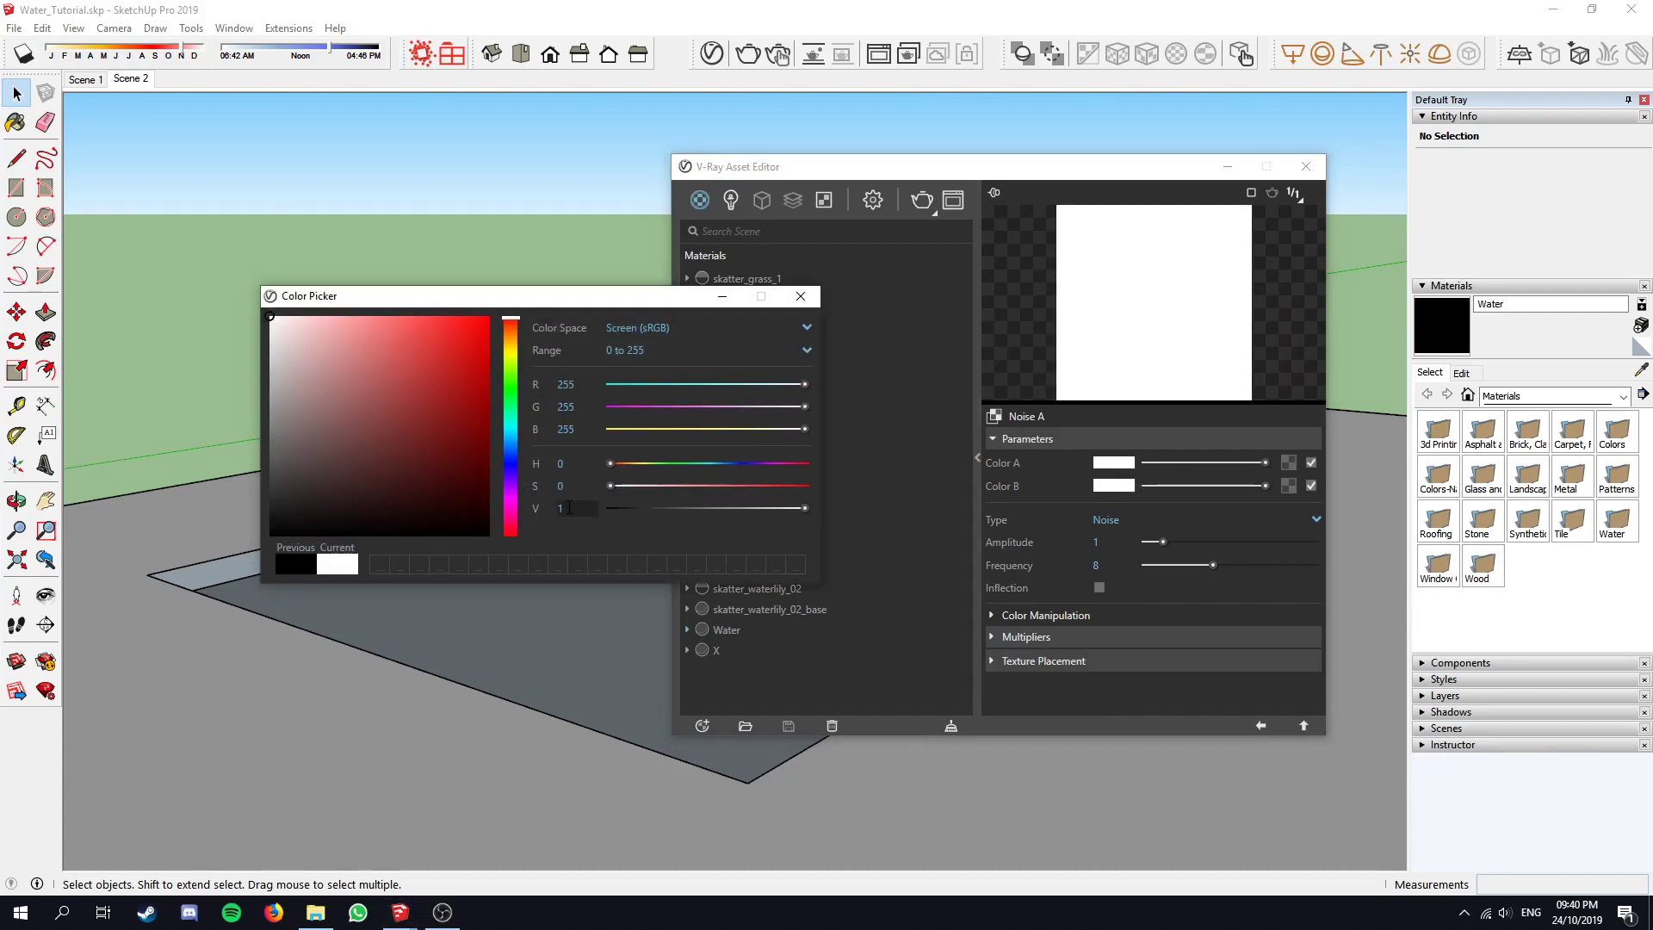
pyautogui.click(808, 298)
pyautogui.click(1118, 489)
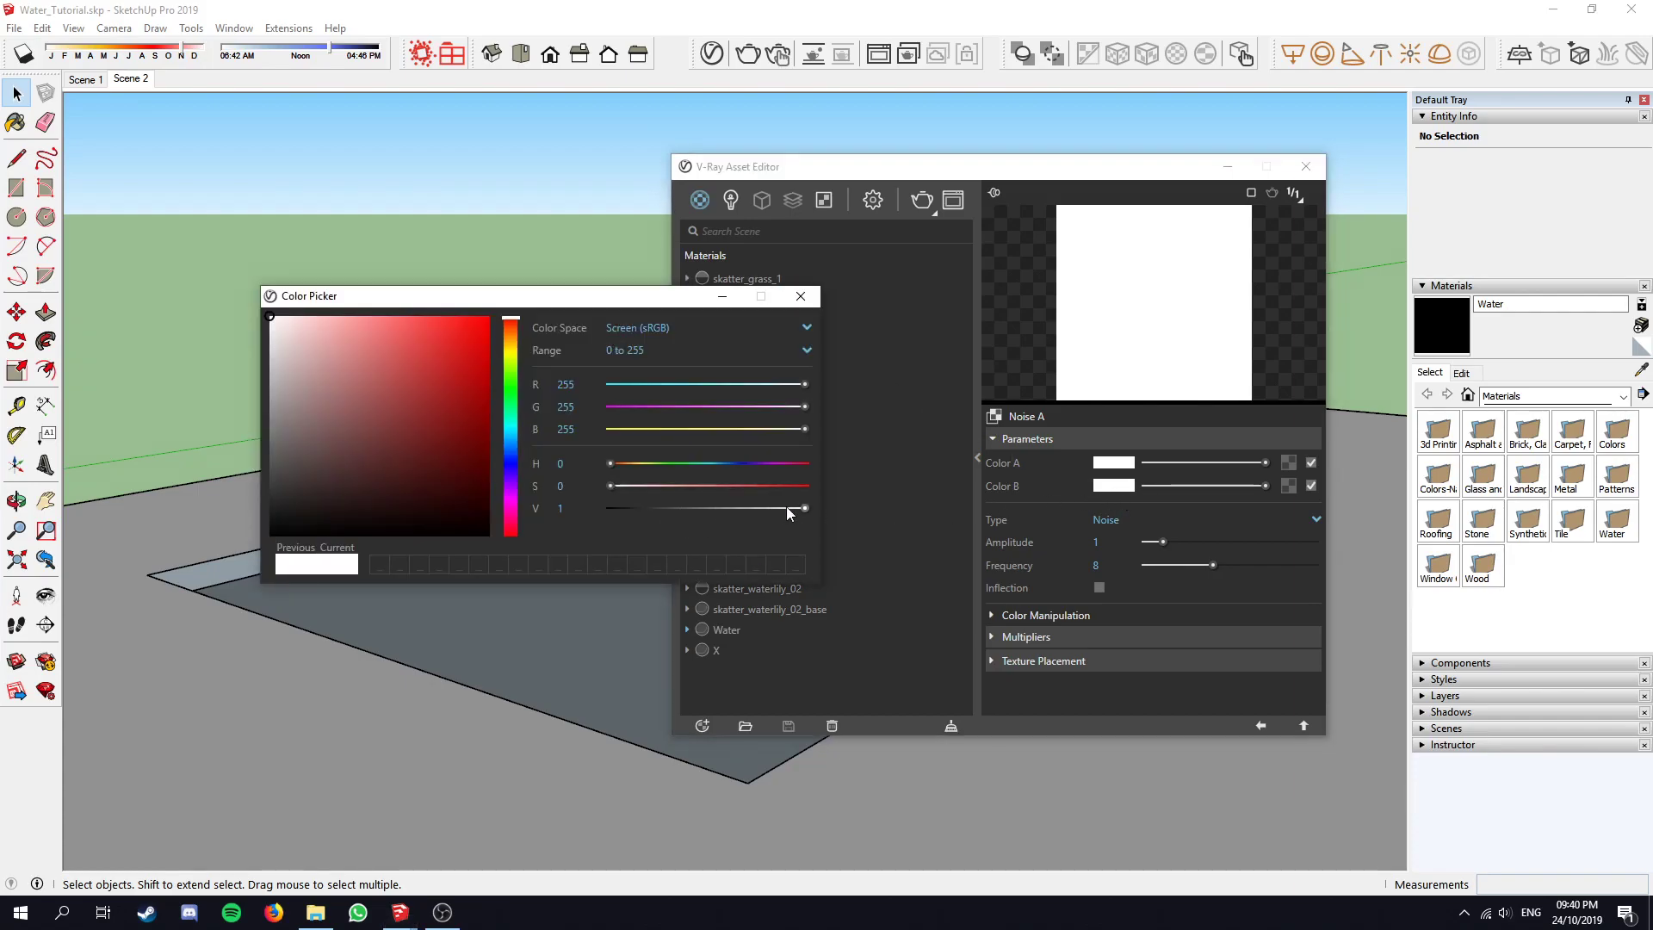
pyautogui.moveTo(787, 508); pyautogui.dragTo(553, 492)
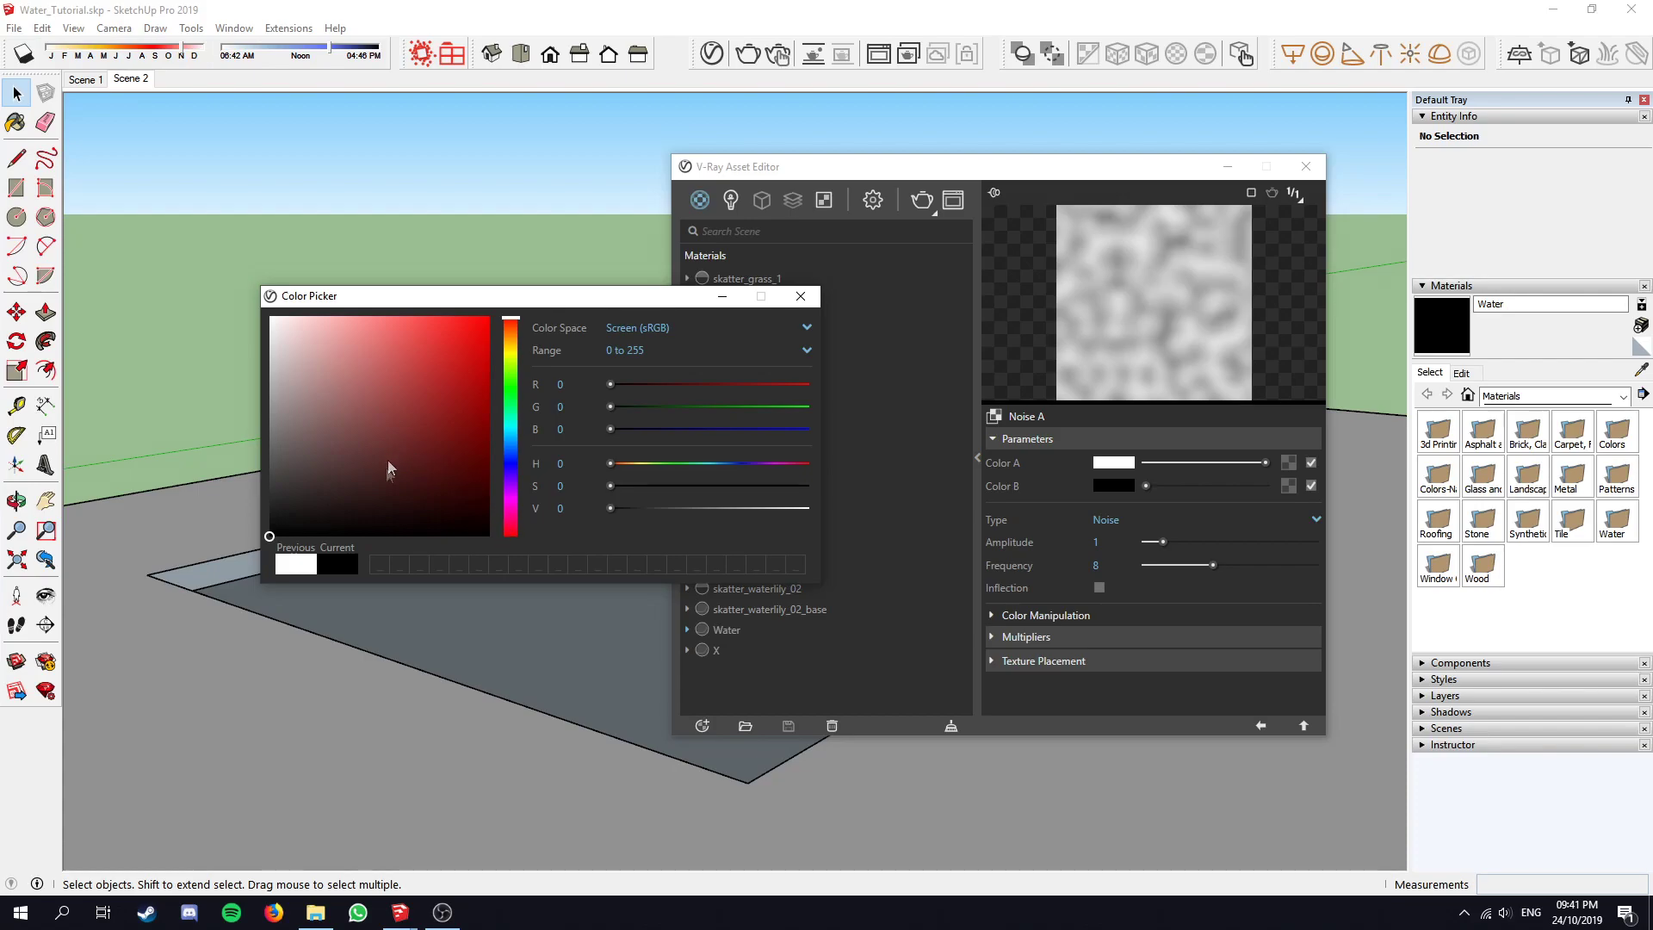
pyautogui.click(806, 301)
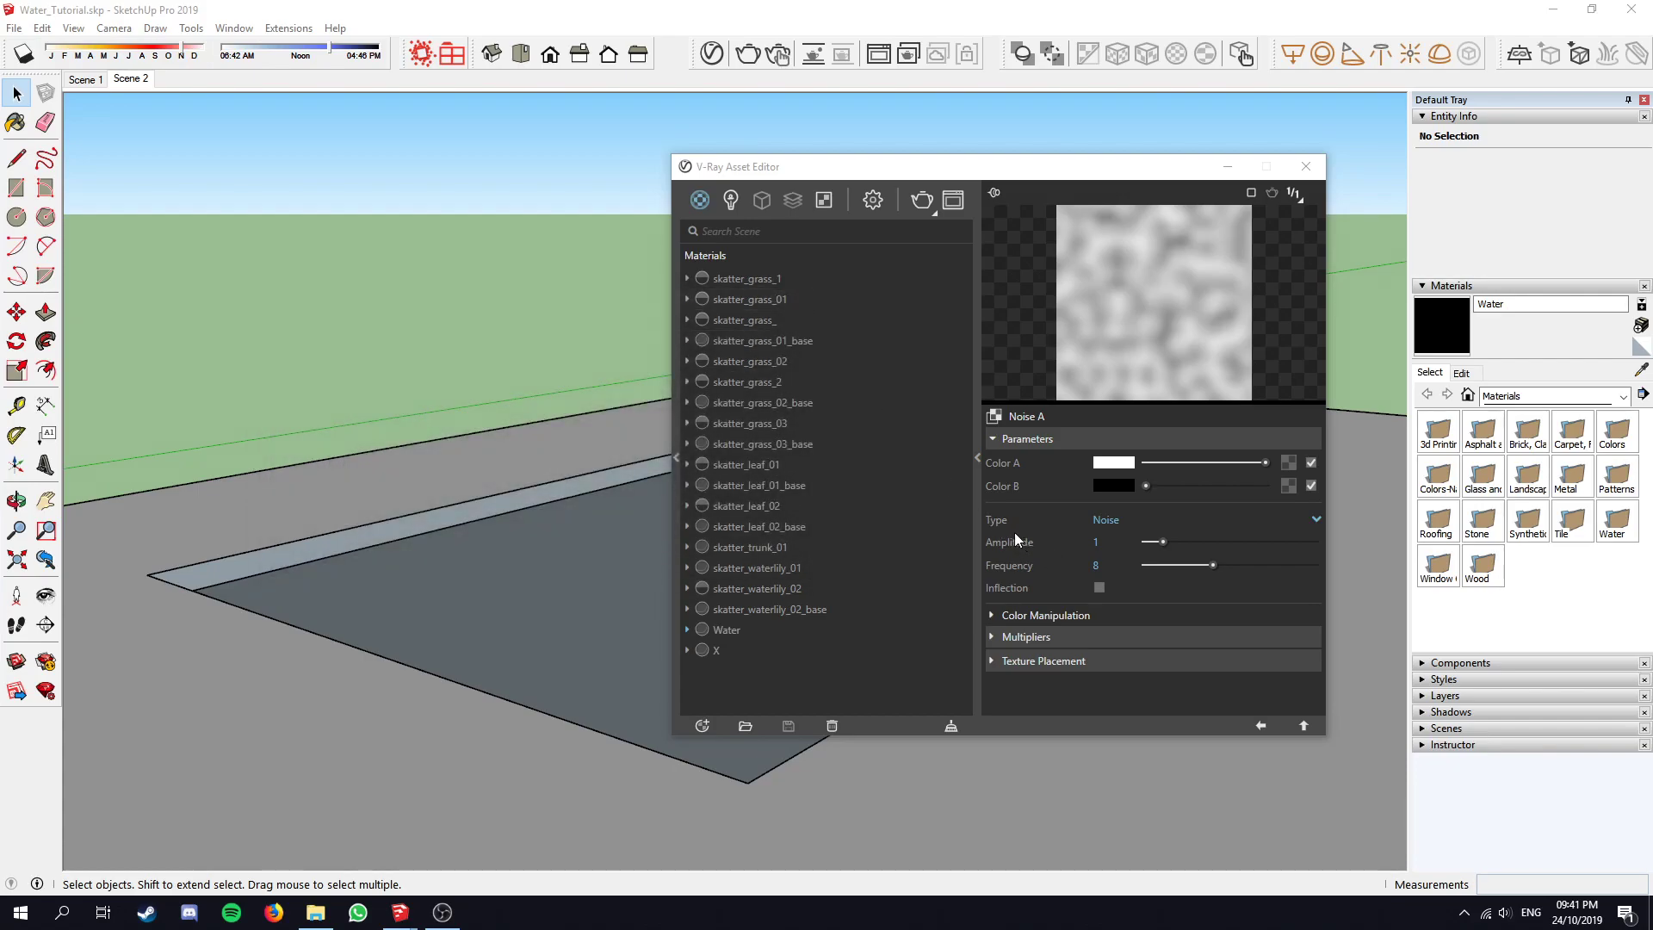
pyautogui.click(1119, 519)
# Switch the Noise A type to Perlin and set Amplitude to 0.85
pyautogui.click(1126, 551)
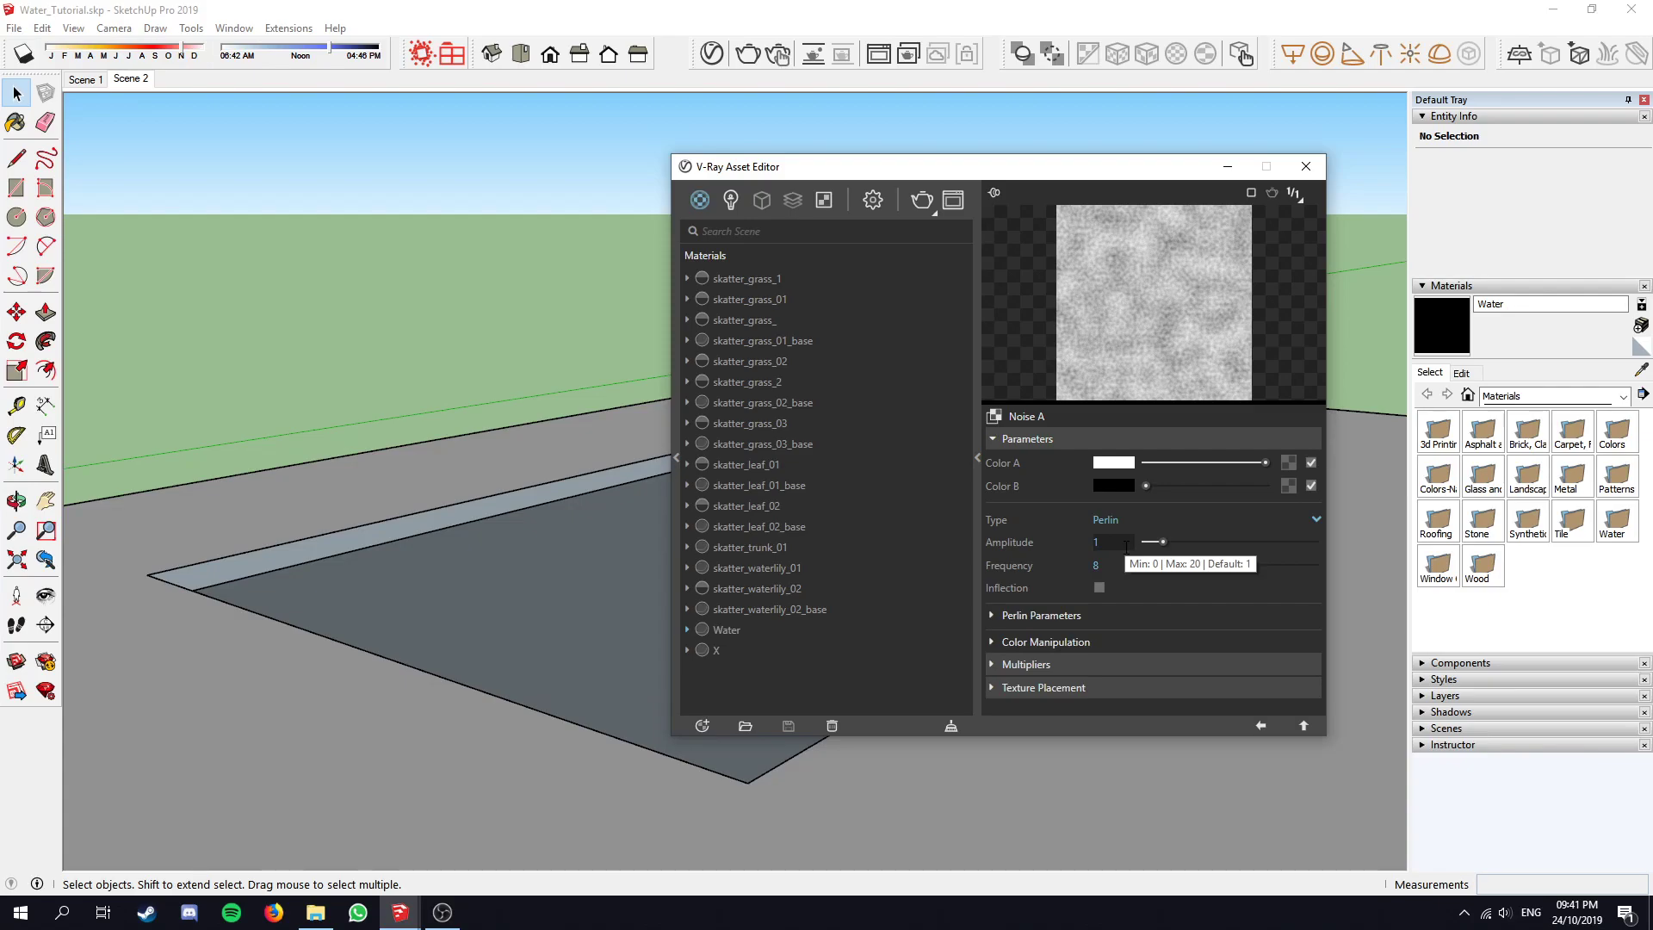
pyautogui.doubleClick(1126, 545)
pyautogui.write('0')
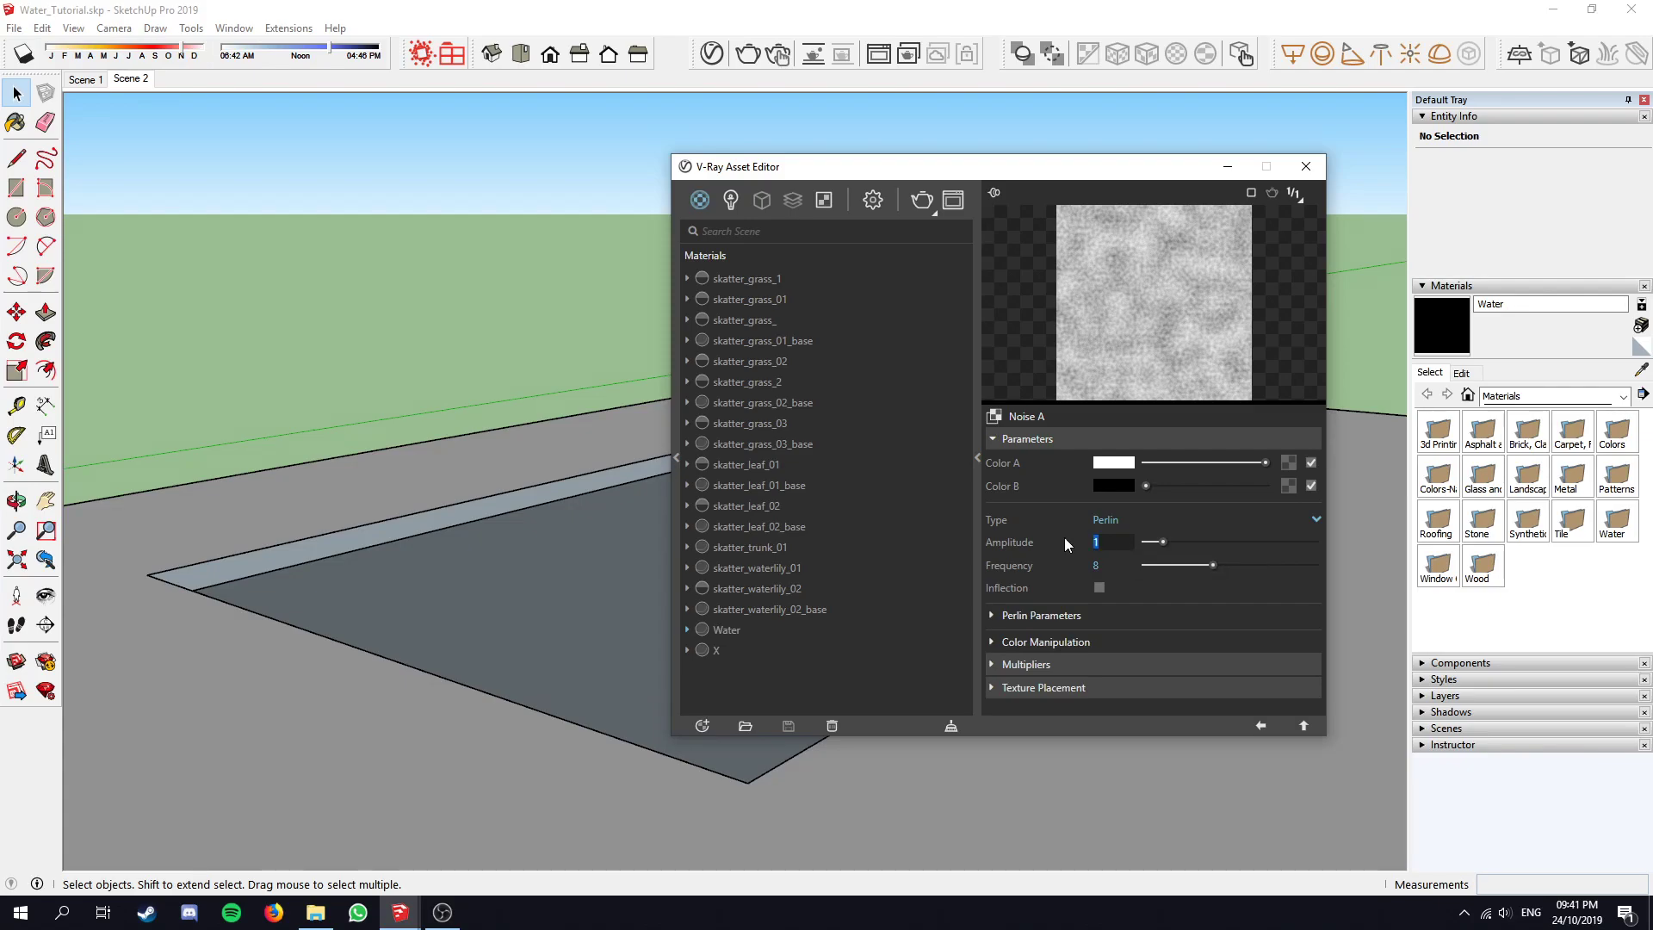
pyautogui.write('.85')
pyautogui.press('Return')
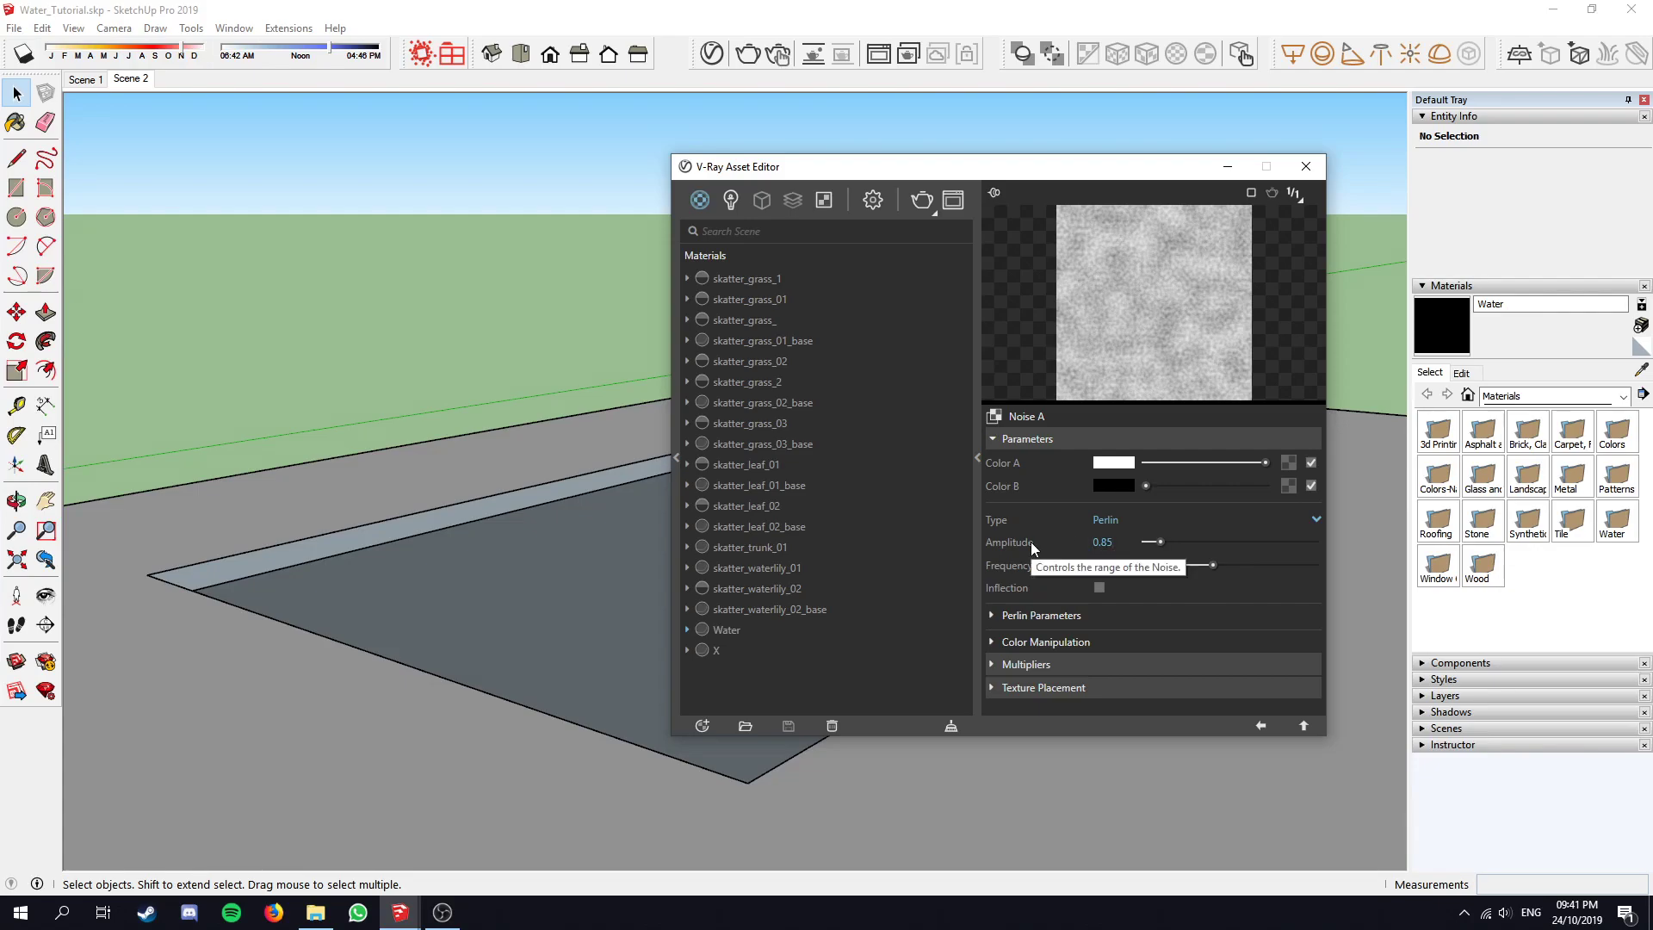
pyautogui.doubleClick(1093, 541)
pyautogui.write('0.')
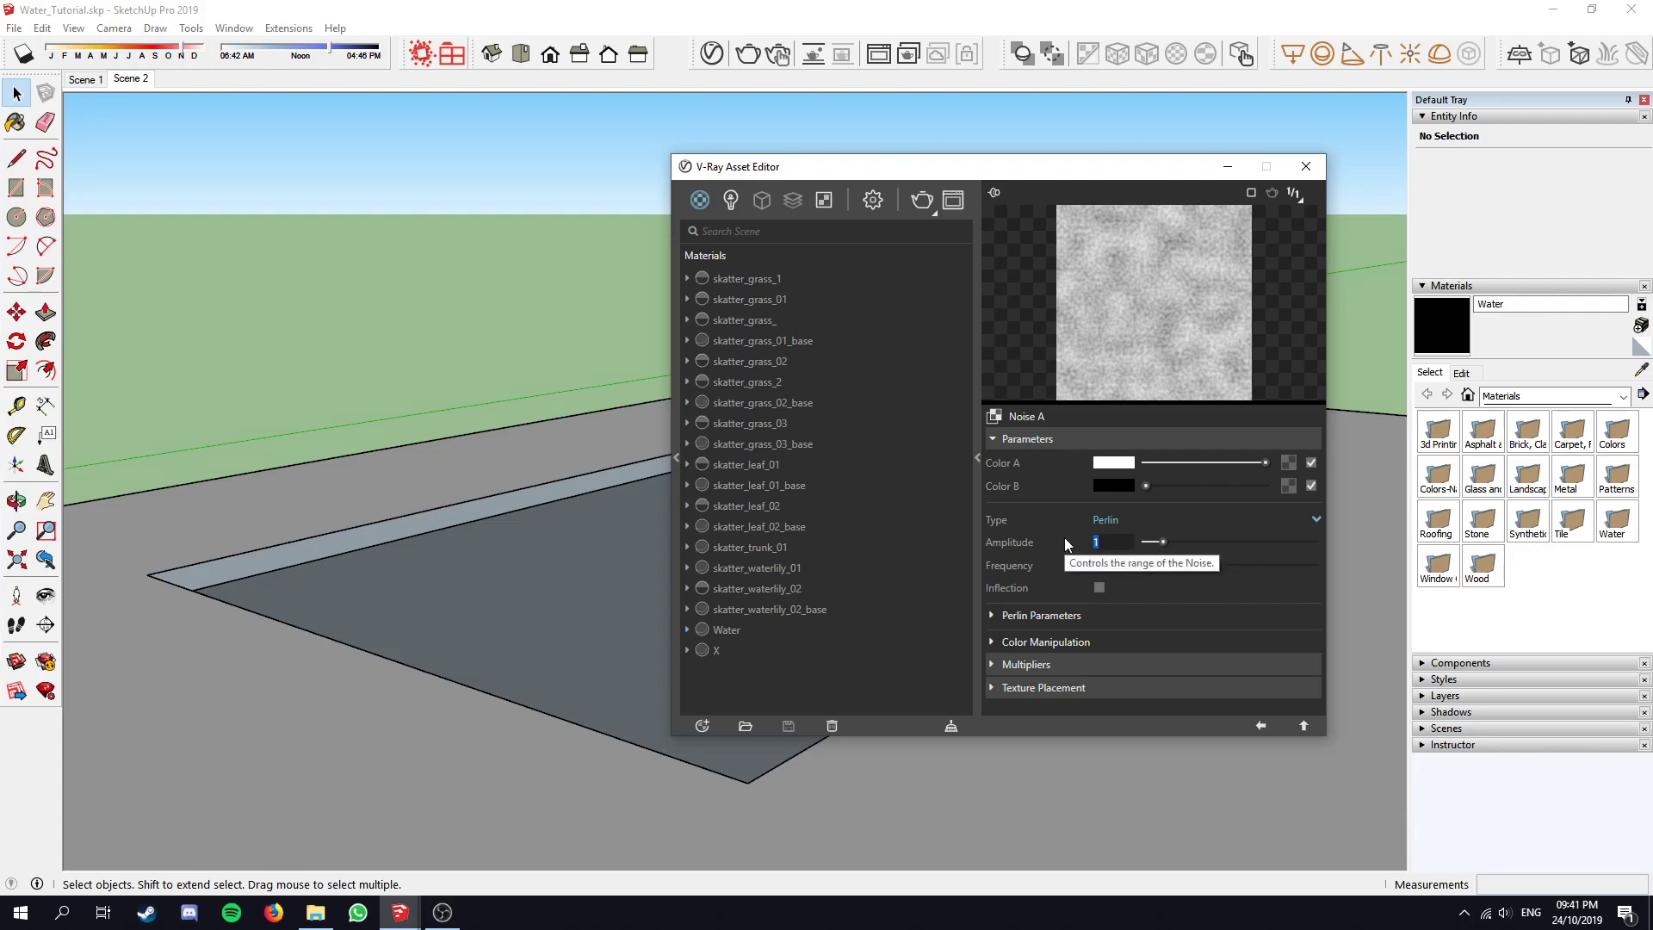
pyautogui.write('85')
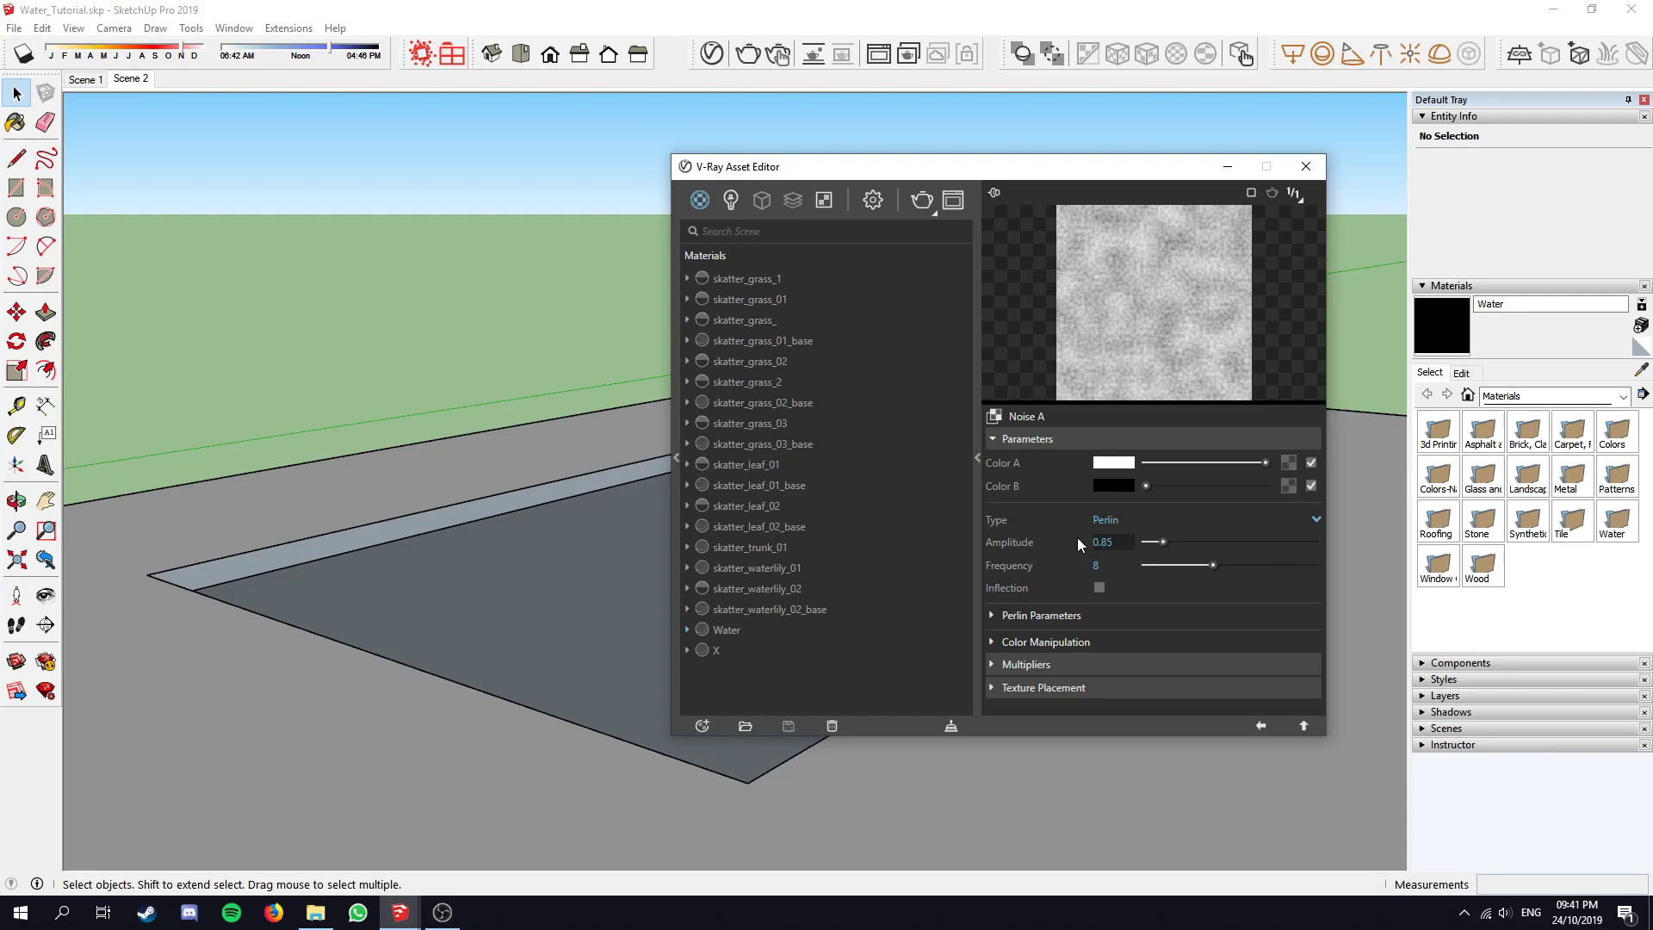
pyautogui.press('Return')
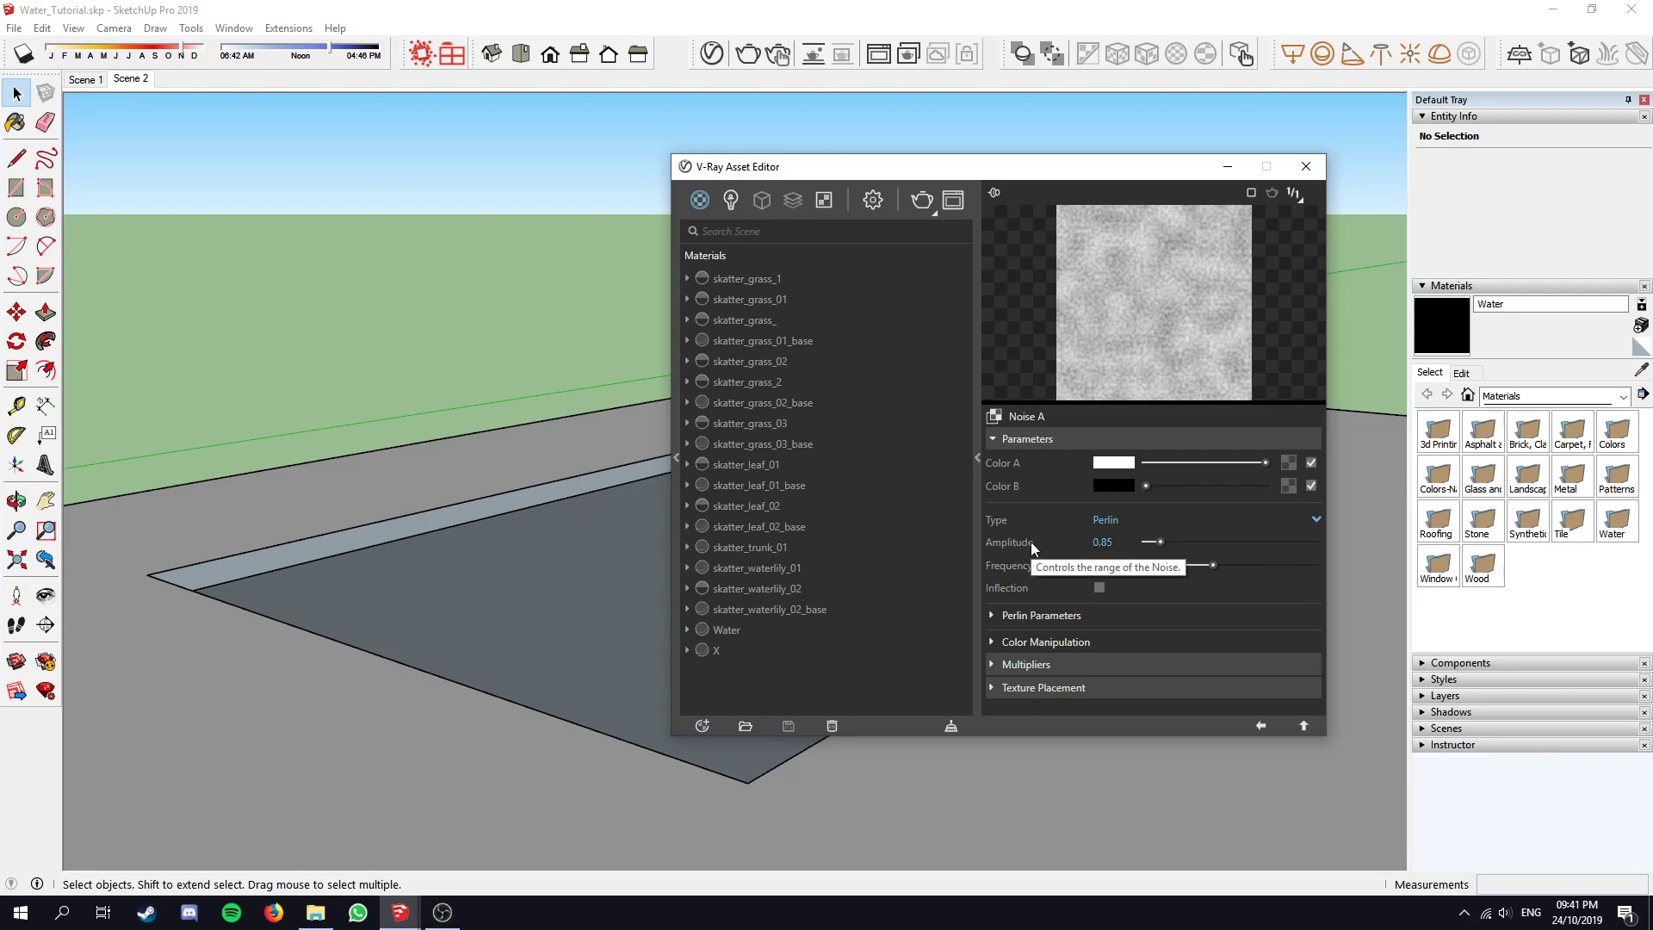
# Set the Noise A Frequency to 0.05
pyautogui.click(1098, 565)
pyautogui.write('8')
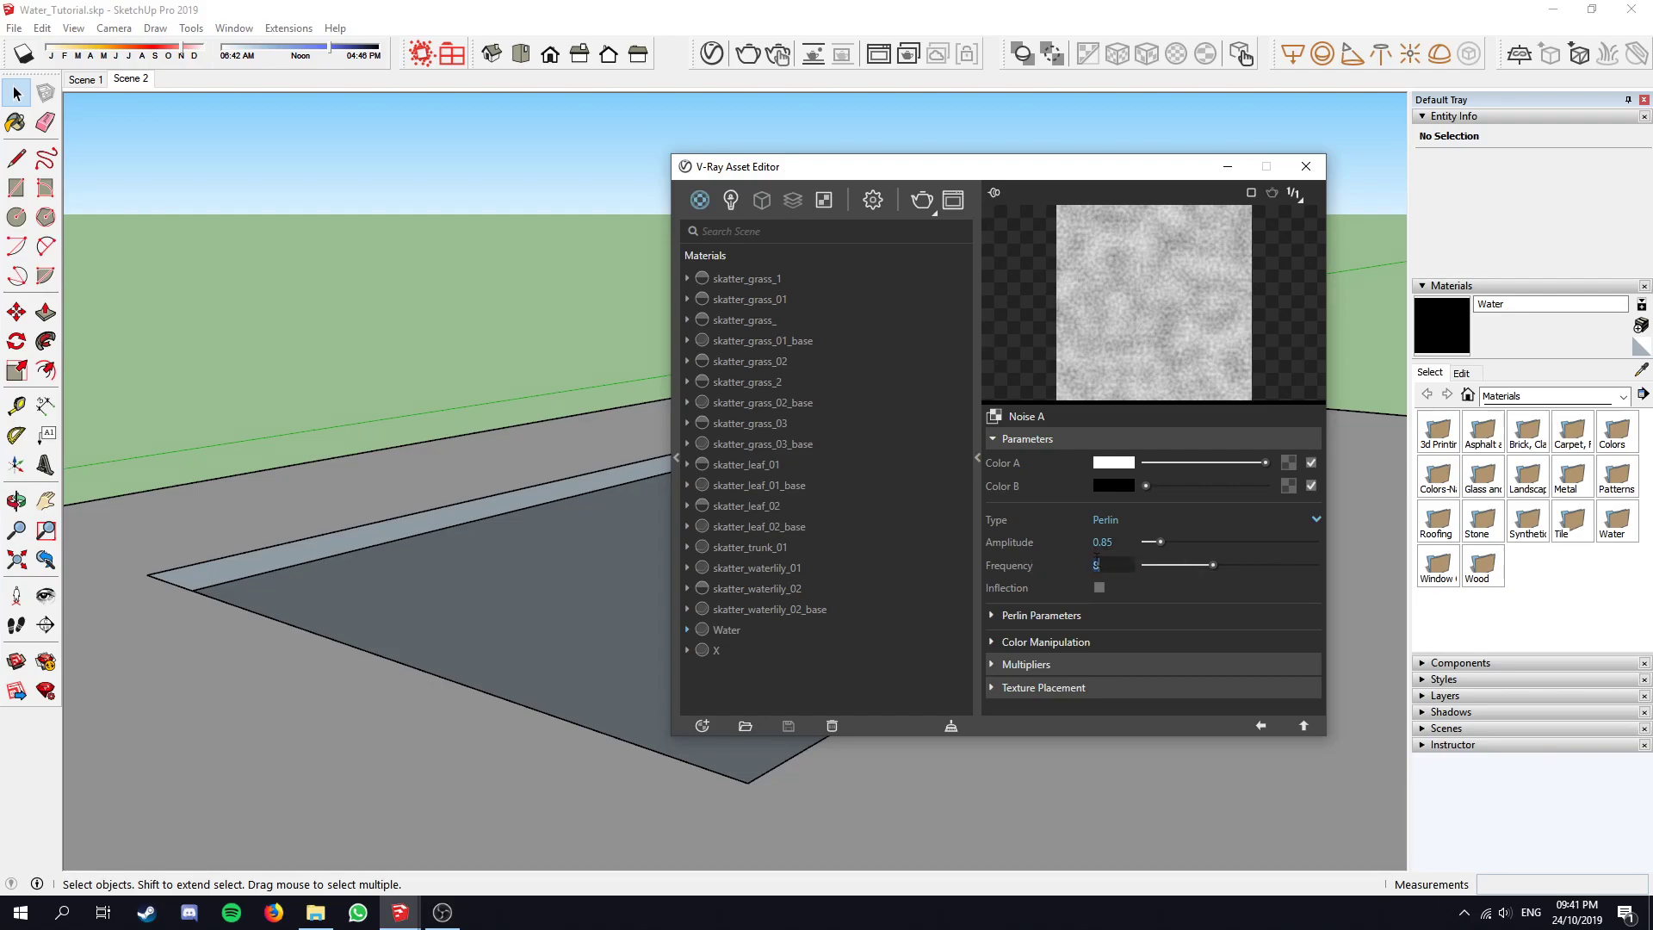
pyautogui.press('Return')
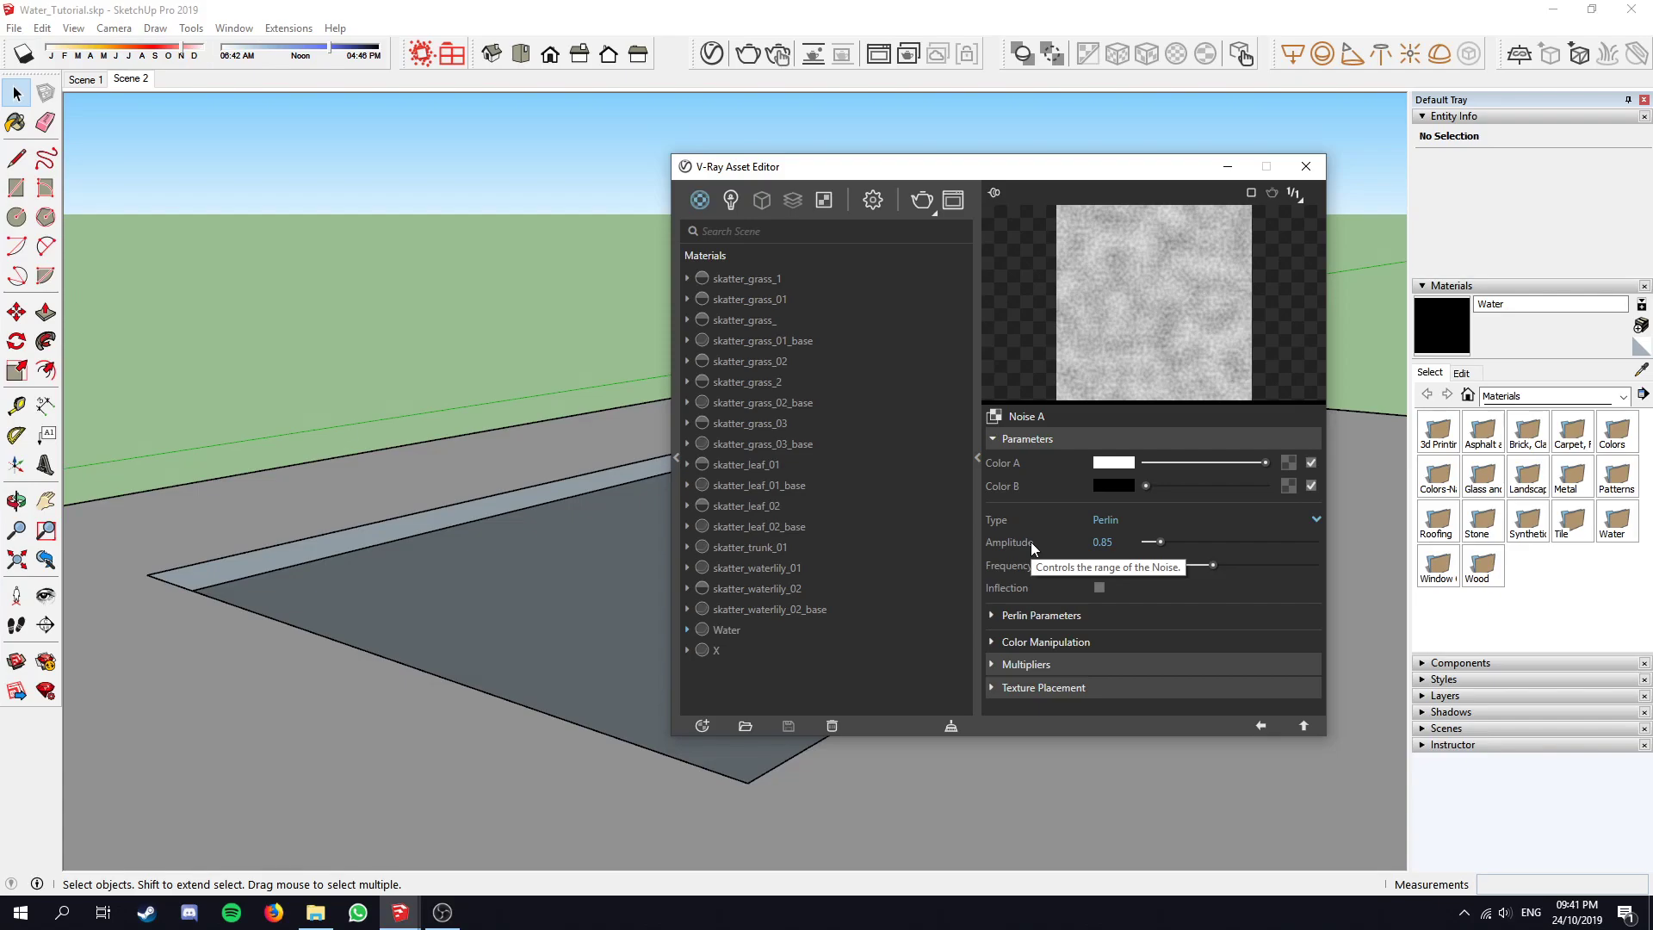
pyautogui.click(1095, 565)
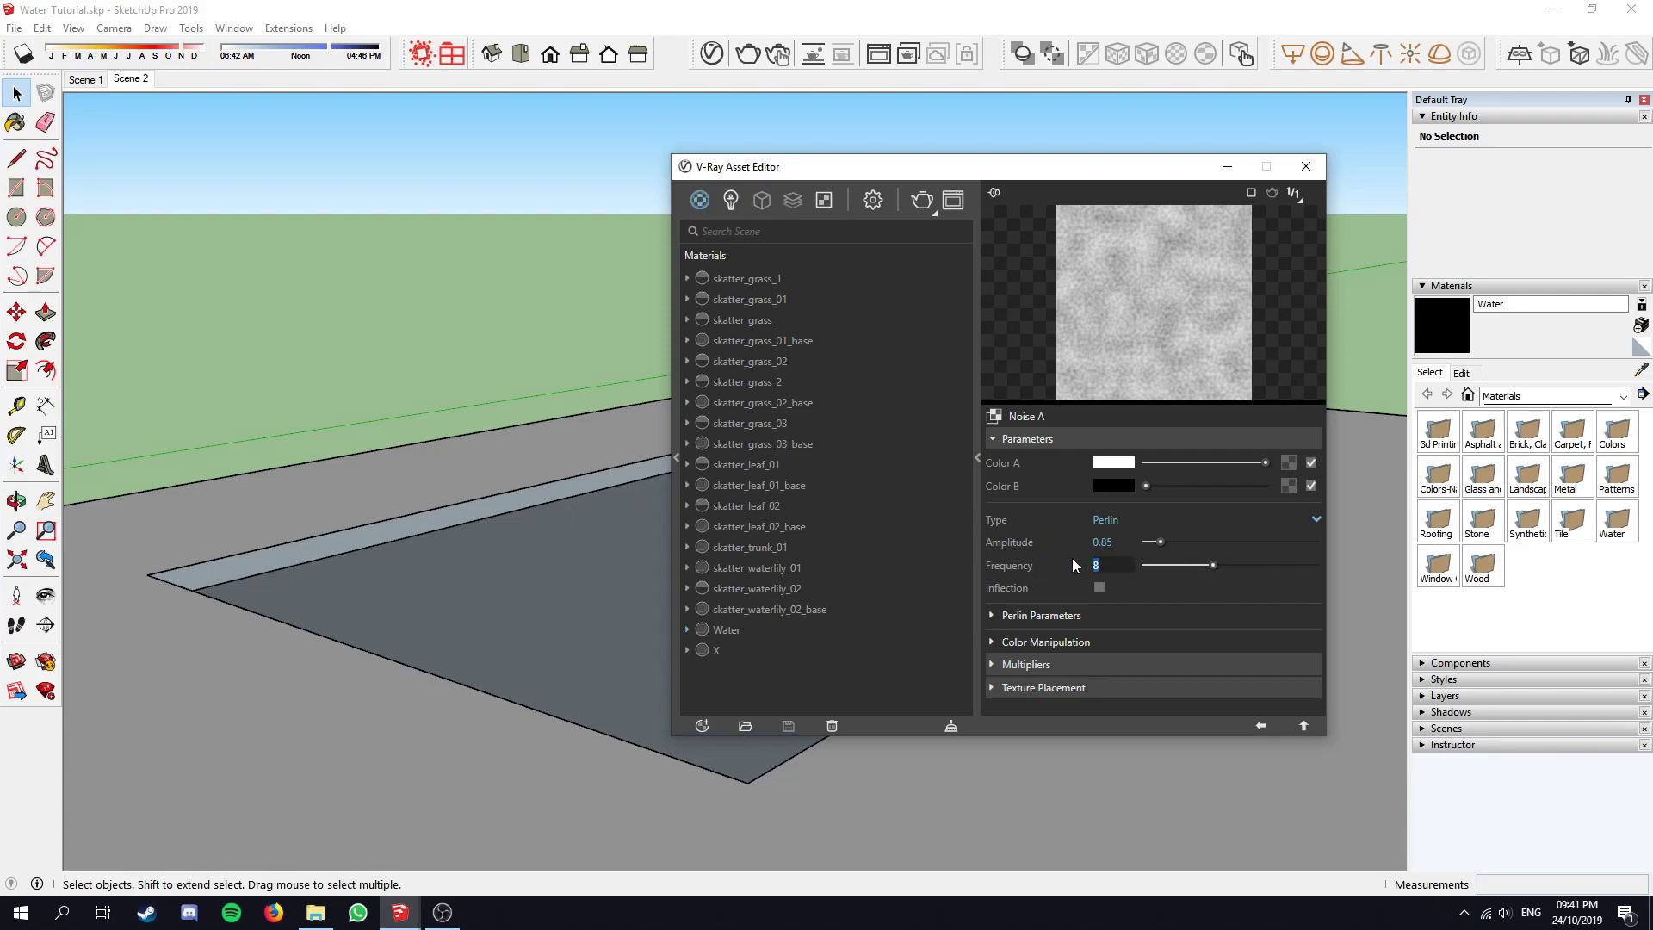
pyautogui.write('0.05')
pyautogui.press('Return')
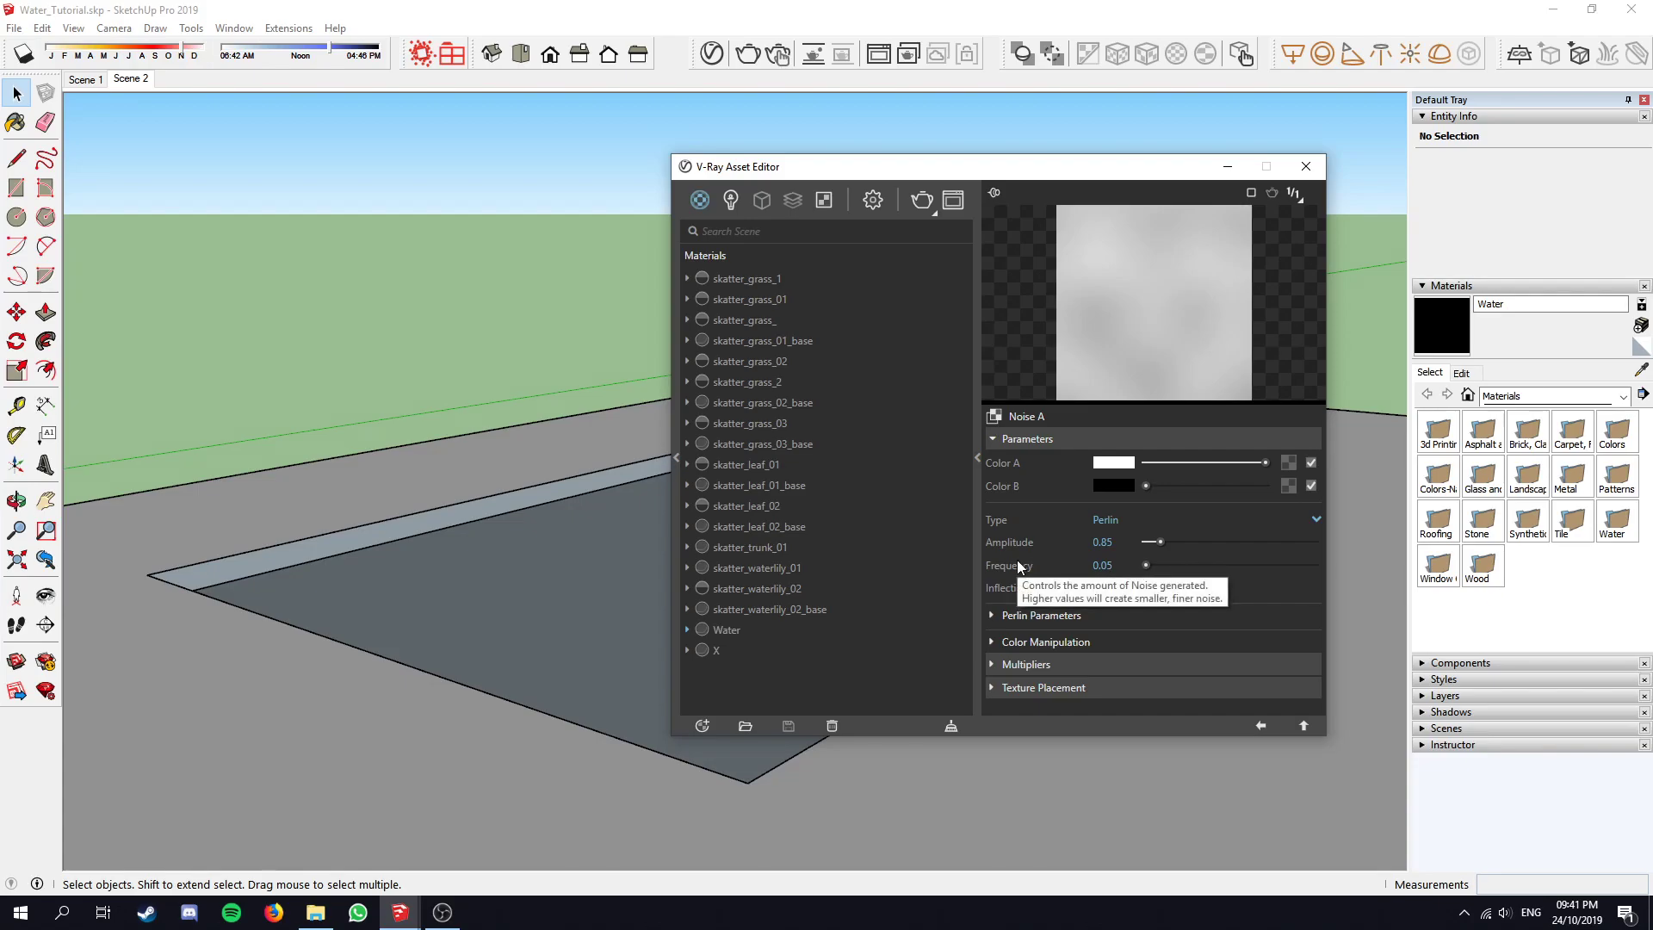
pyautogui.click(1041, 613)
# Enter Perlin Amplitude Ratio 0.5 and Frequency Ratio 2, leaving Persistence and Octaves unchanged
pyautogui.scroll(-2, 1046, 608)
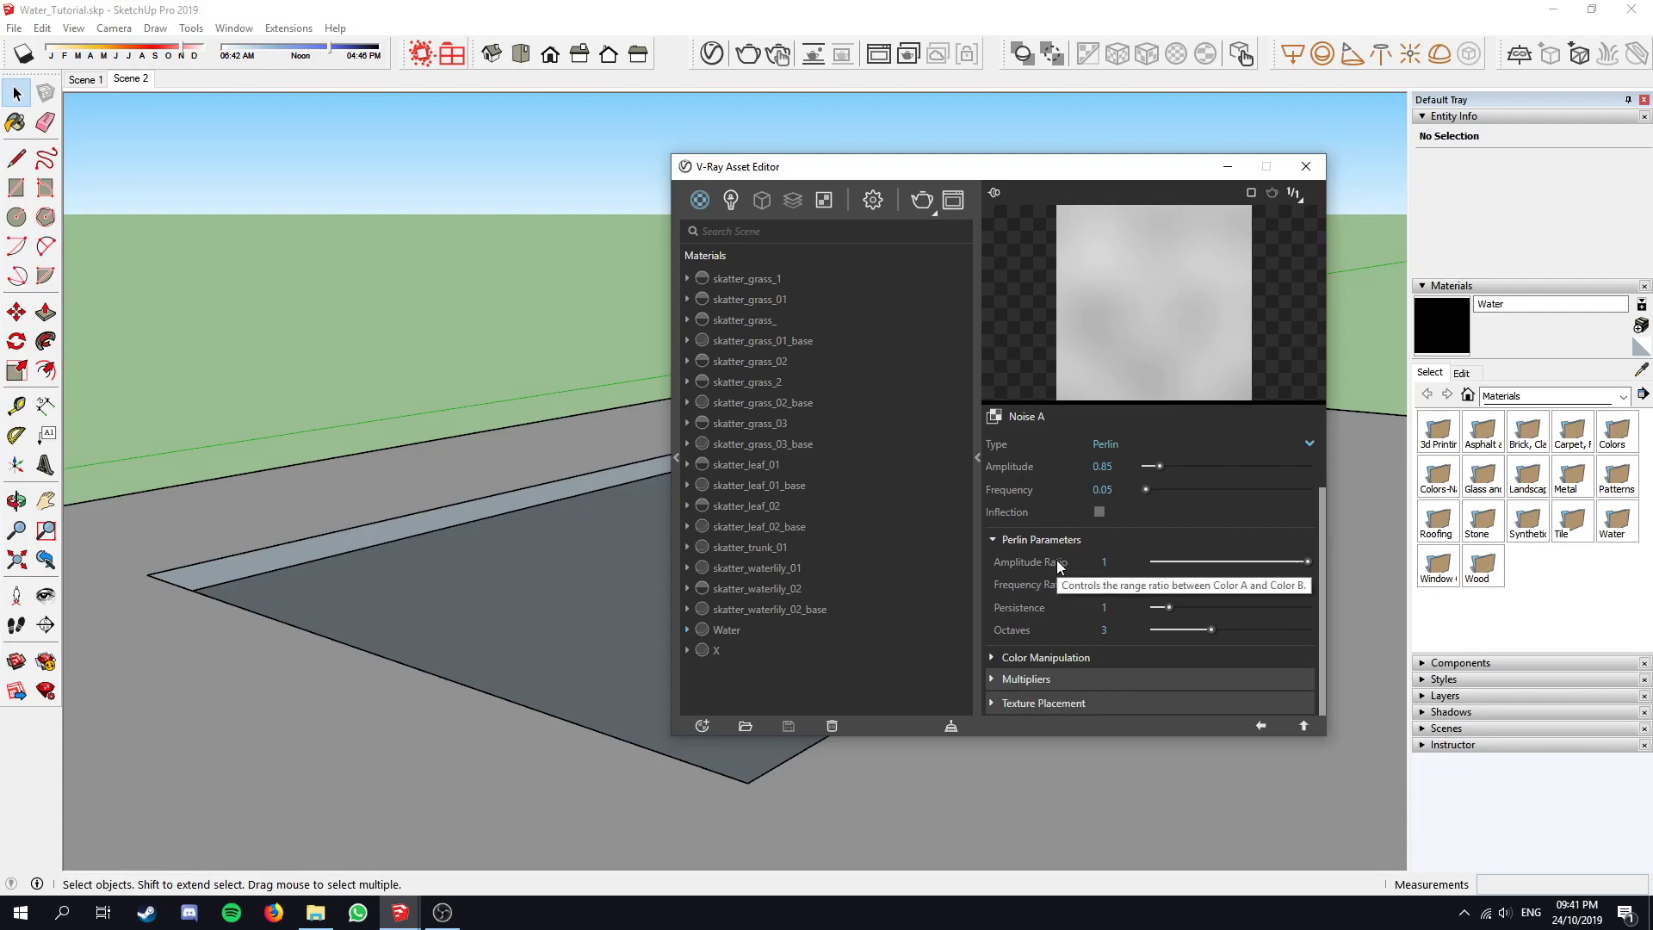
pyautogui.click(1122, 560)
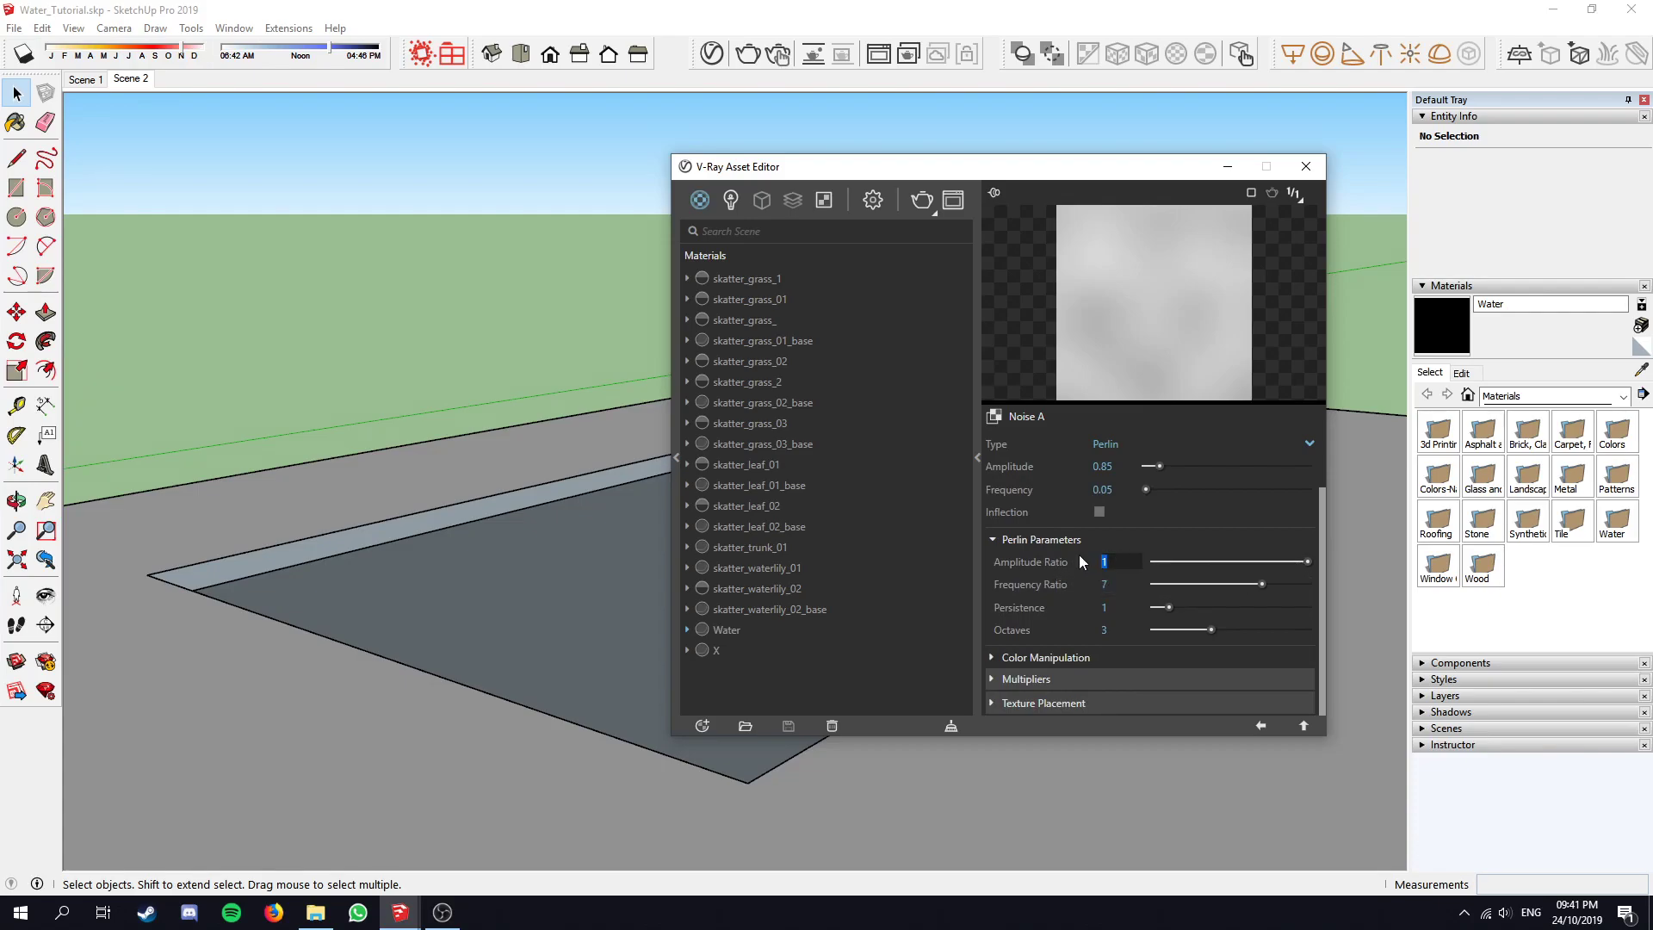
pyautogui.write('0.5')
pyautogui.press('Return')
pyautogui.click(1105, 585)
pyautogui.write('2')
pyautogui.press('Return')
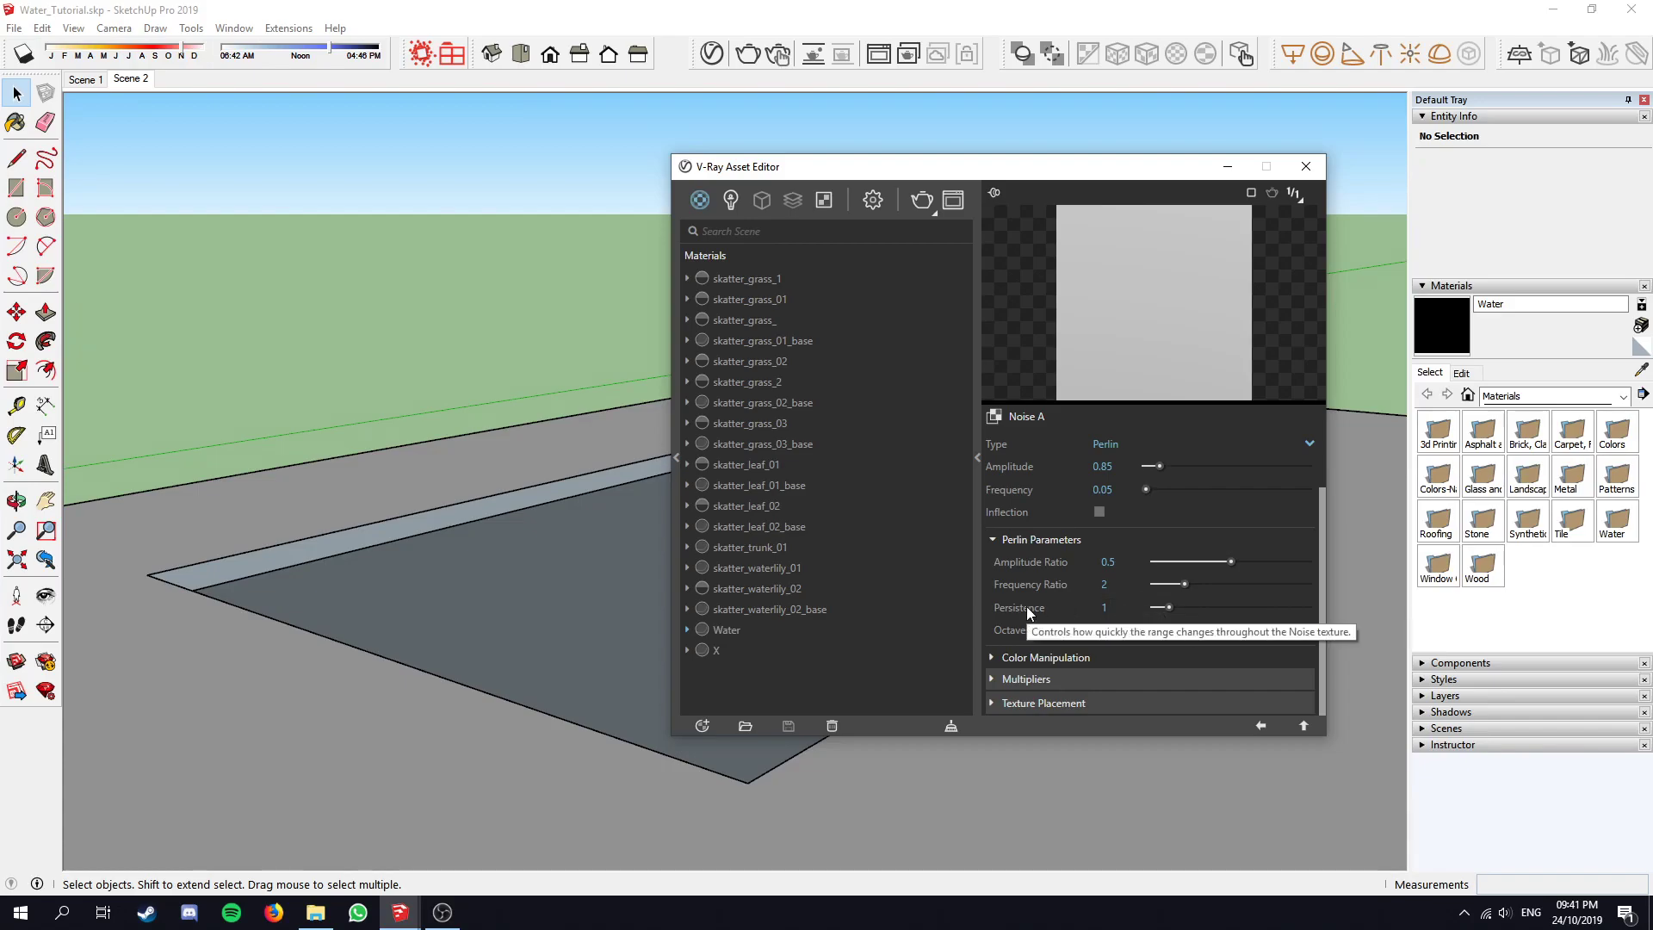
pyautogui.click(1111, 607)
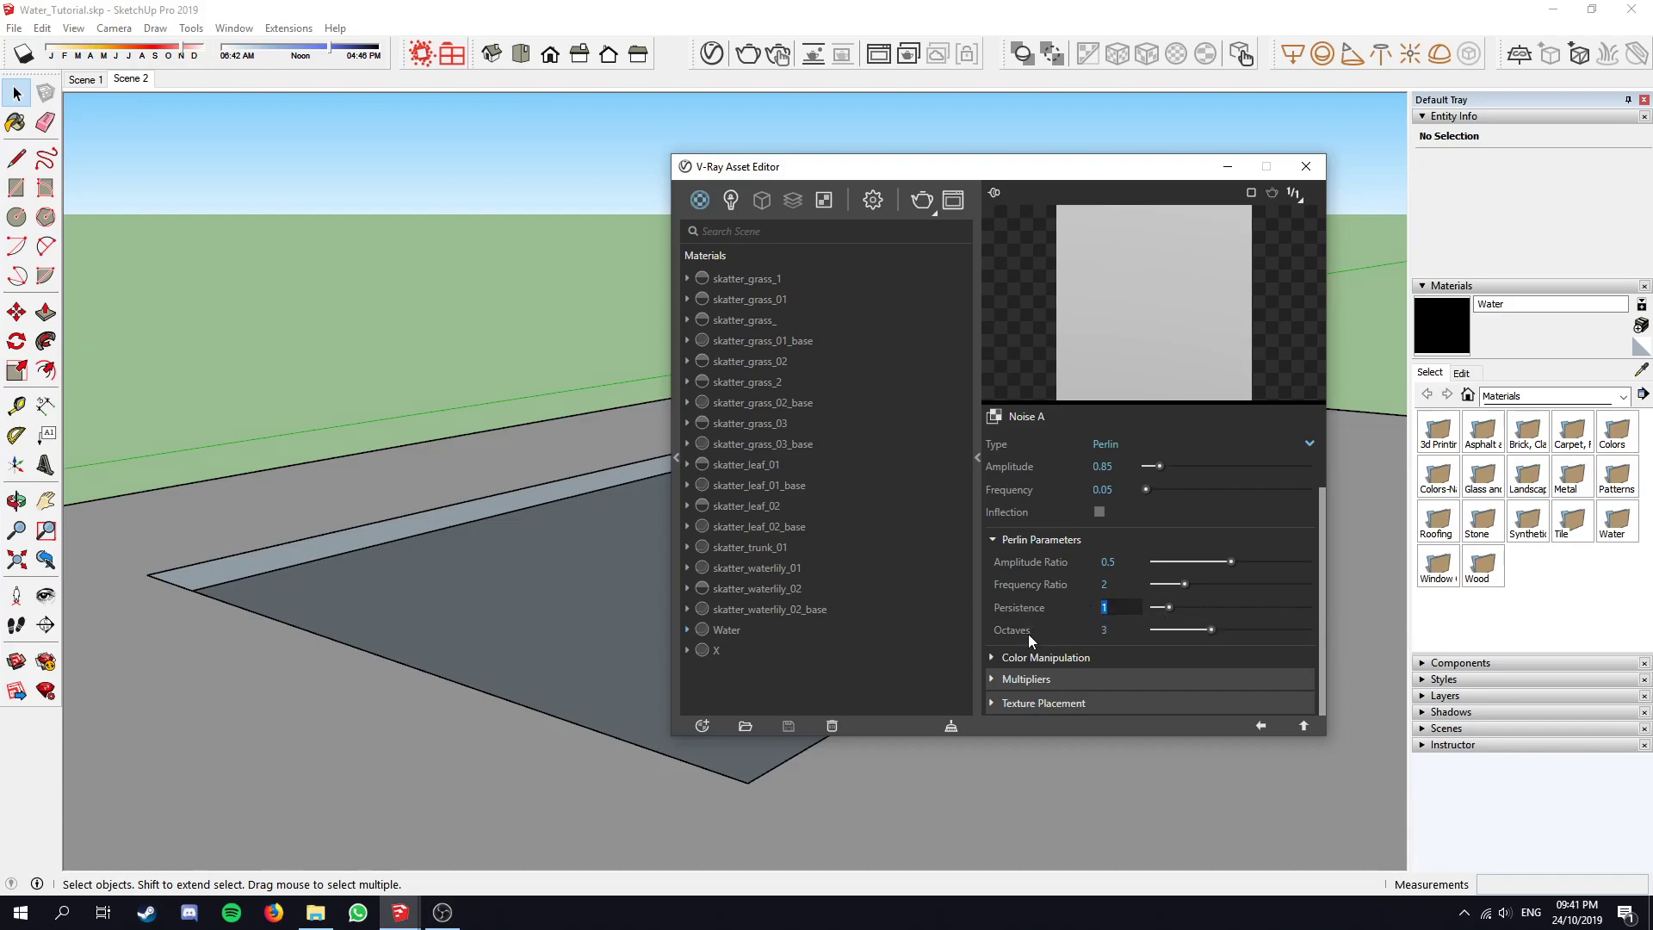
pyautogui.press('Tab')
pyautogui.click(1039, 656)
# Set the Noise A Multipliers mode to Blend amount
pyautogui.scroll(-2, 1036, 651)
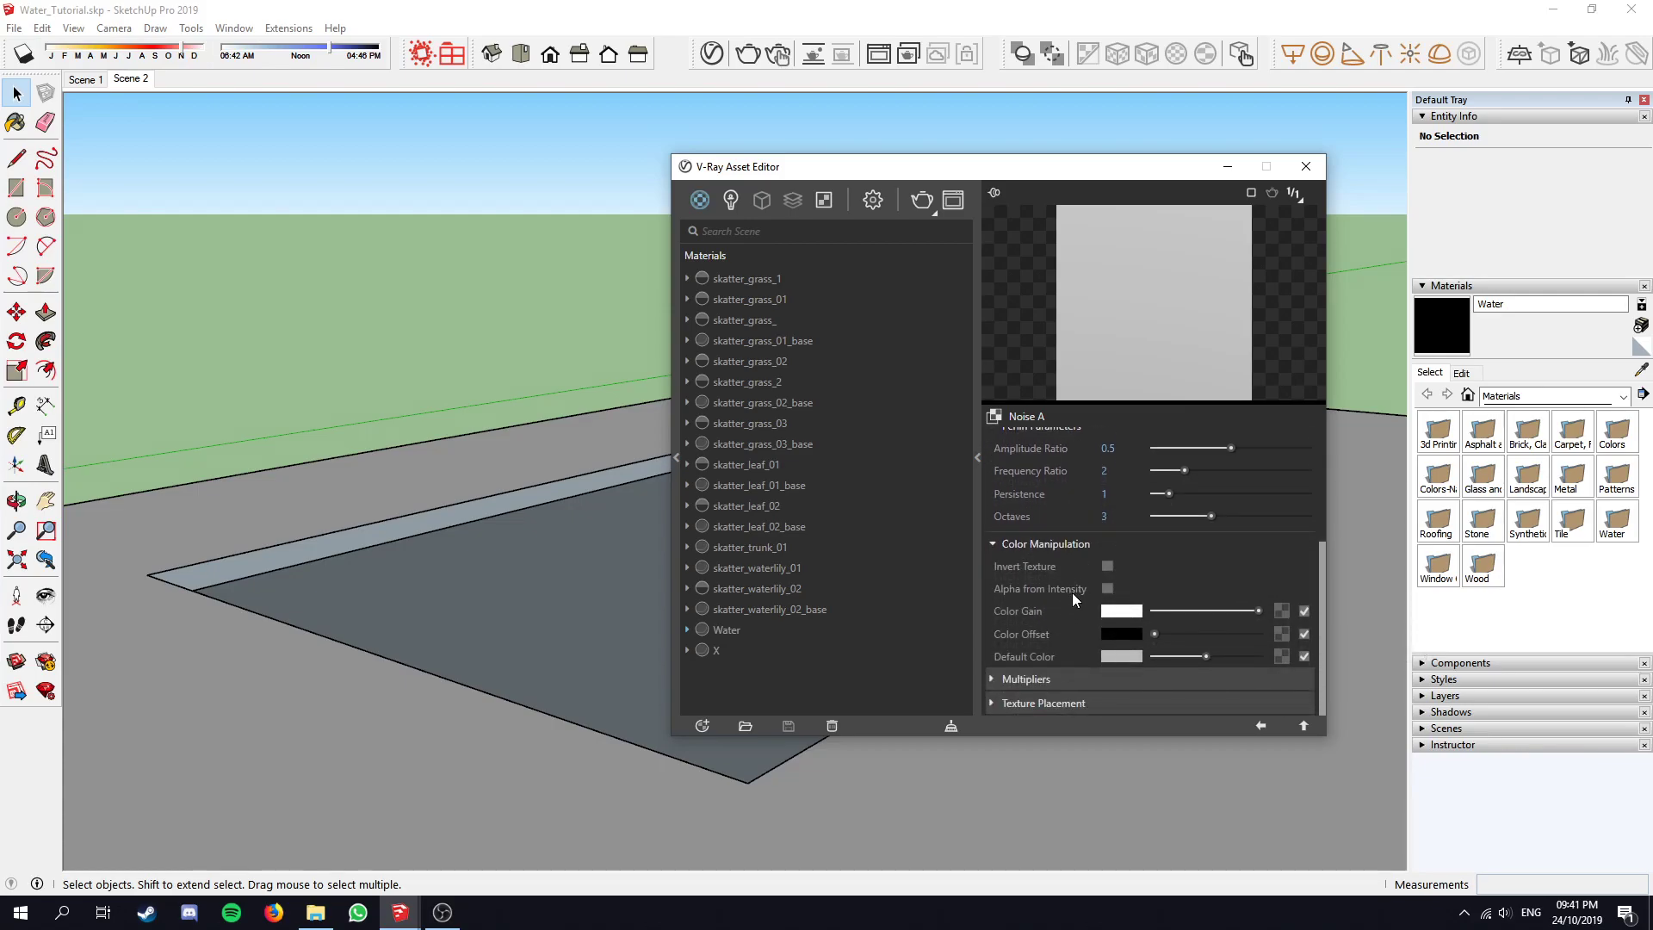
pyautogui.click(1046, 680)
pyautogui.scroll(-1, 1055, 653)
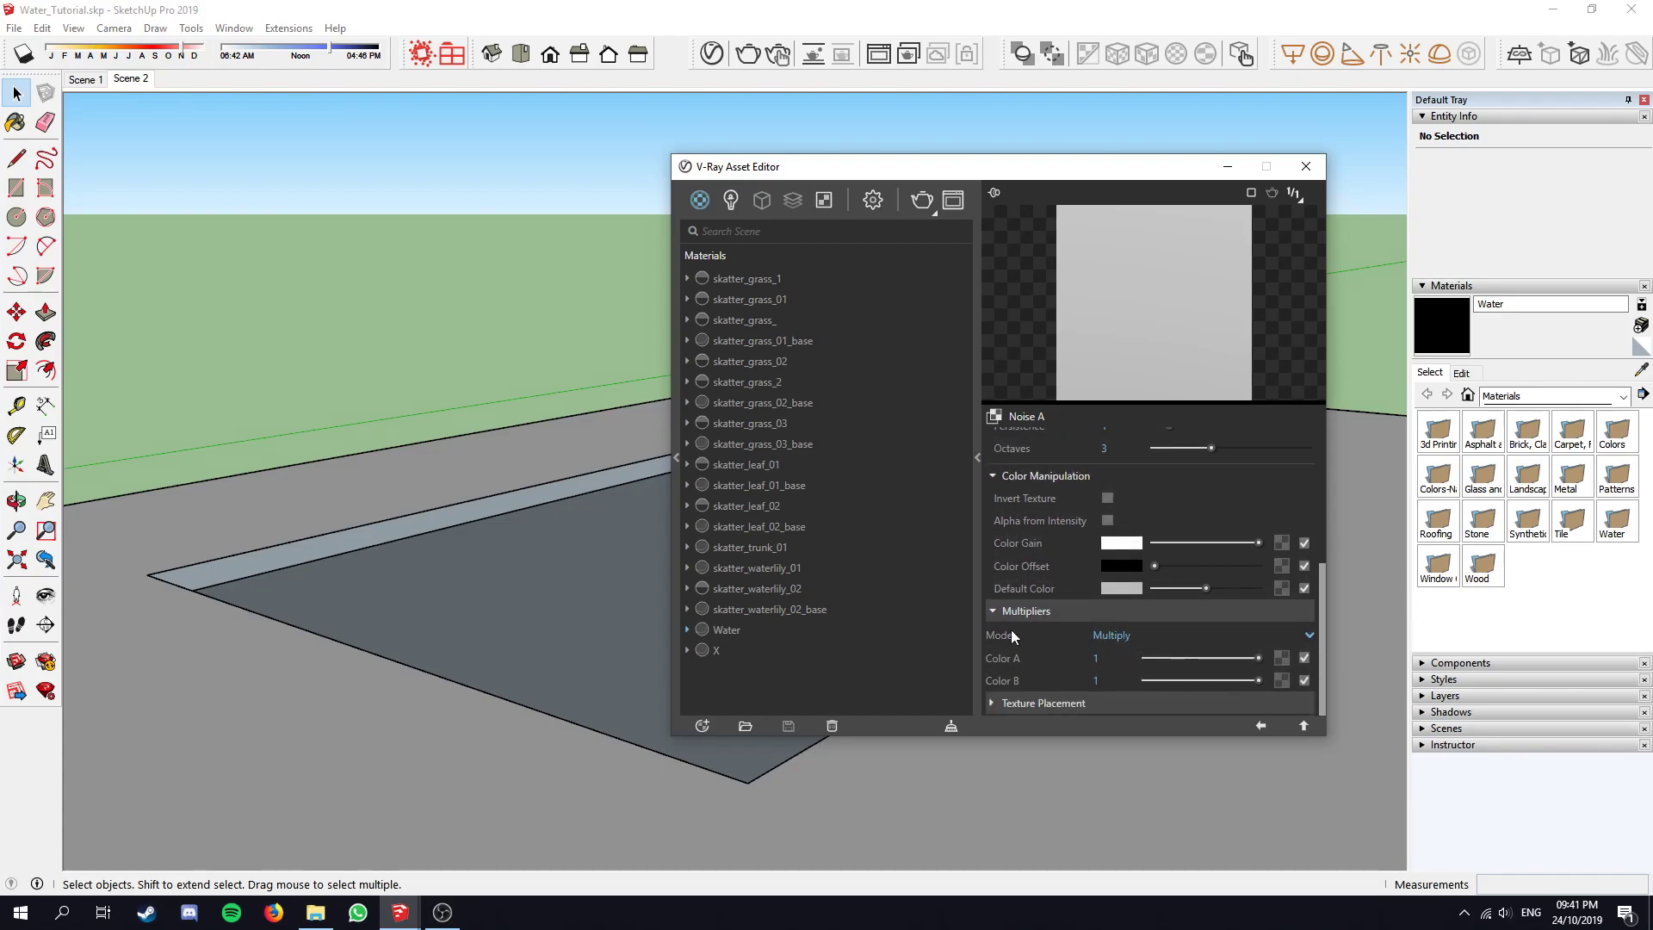
pyautogui.moveTo(1013, 636)
pyautogui.click(1126, 635)
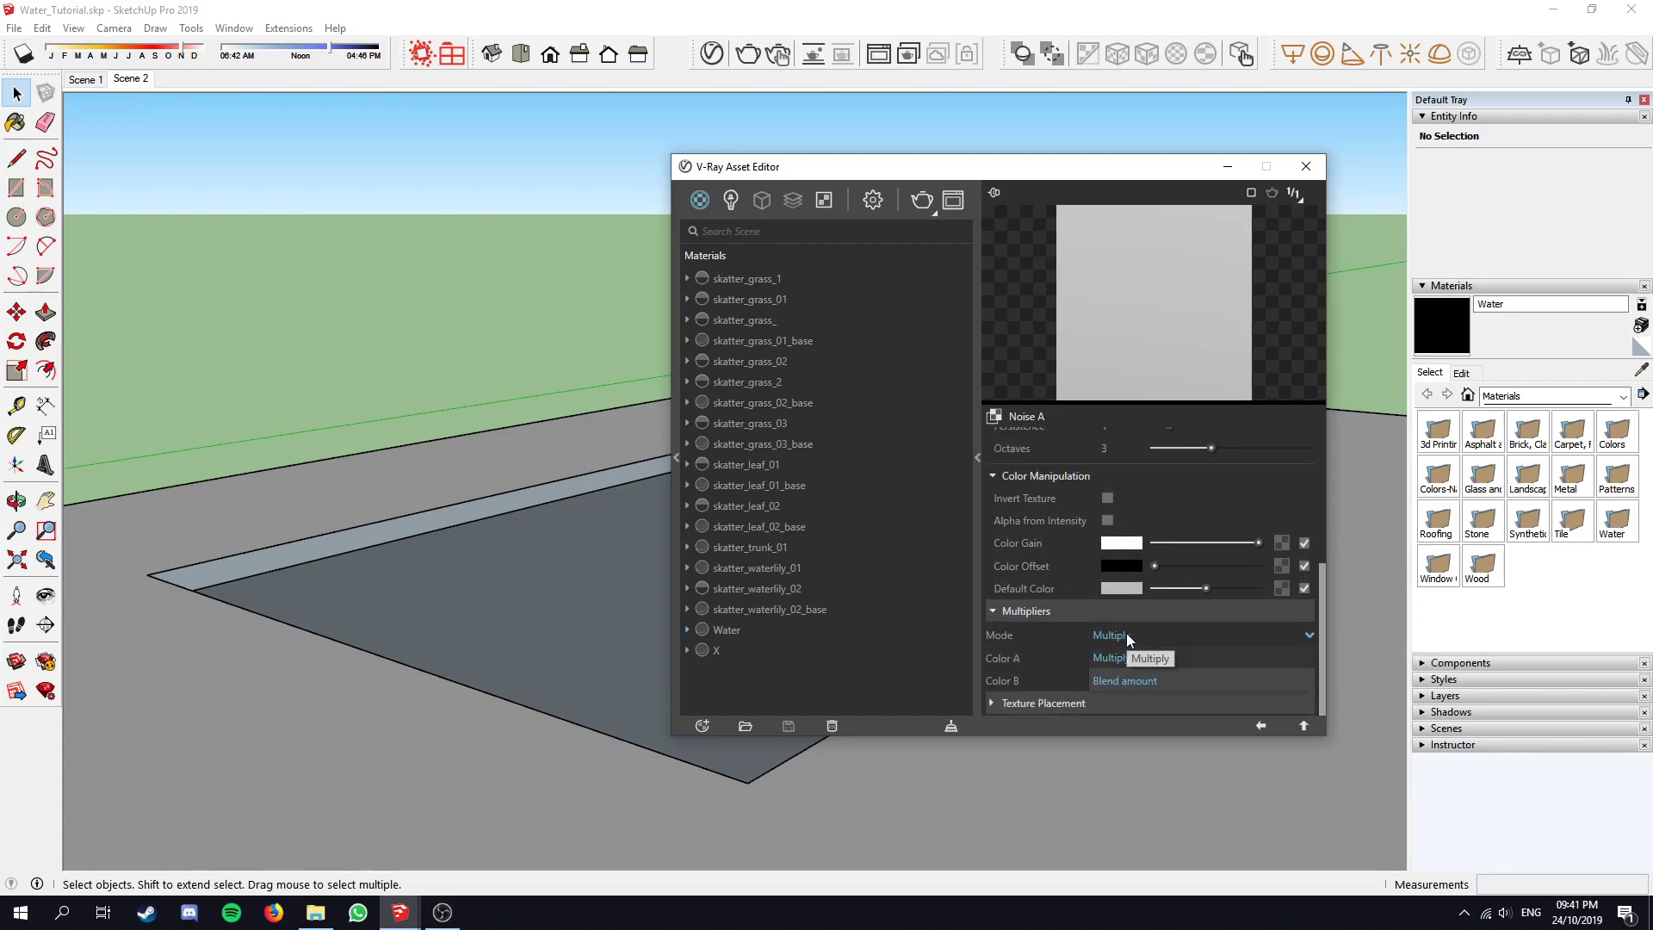
pyautogui.click(1129, 681)
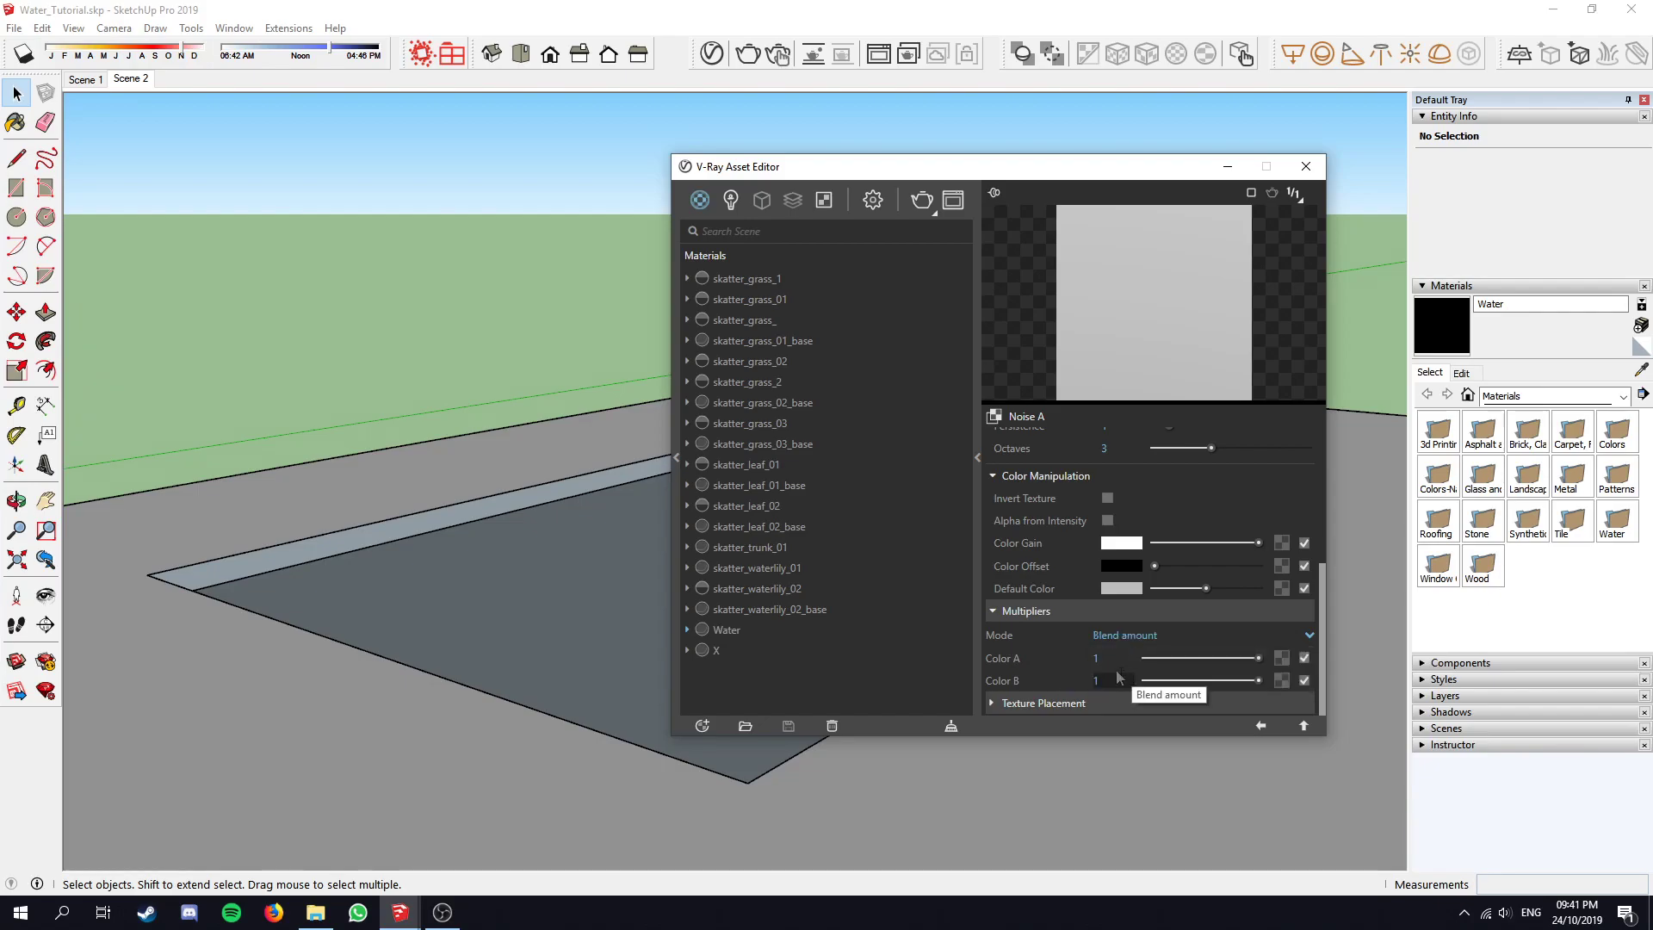
pyautogui.click(1041, 613)
# Change the Noise A Texture Placement type to 3D (Object Space)
pyautogui.click(1040, 700)
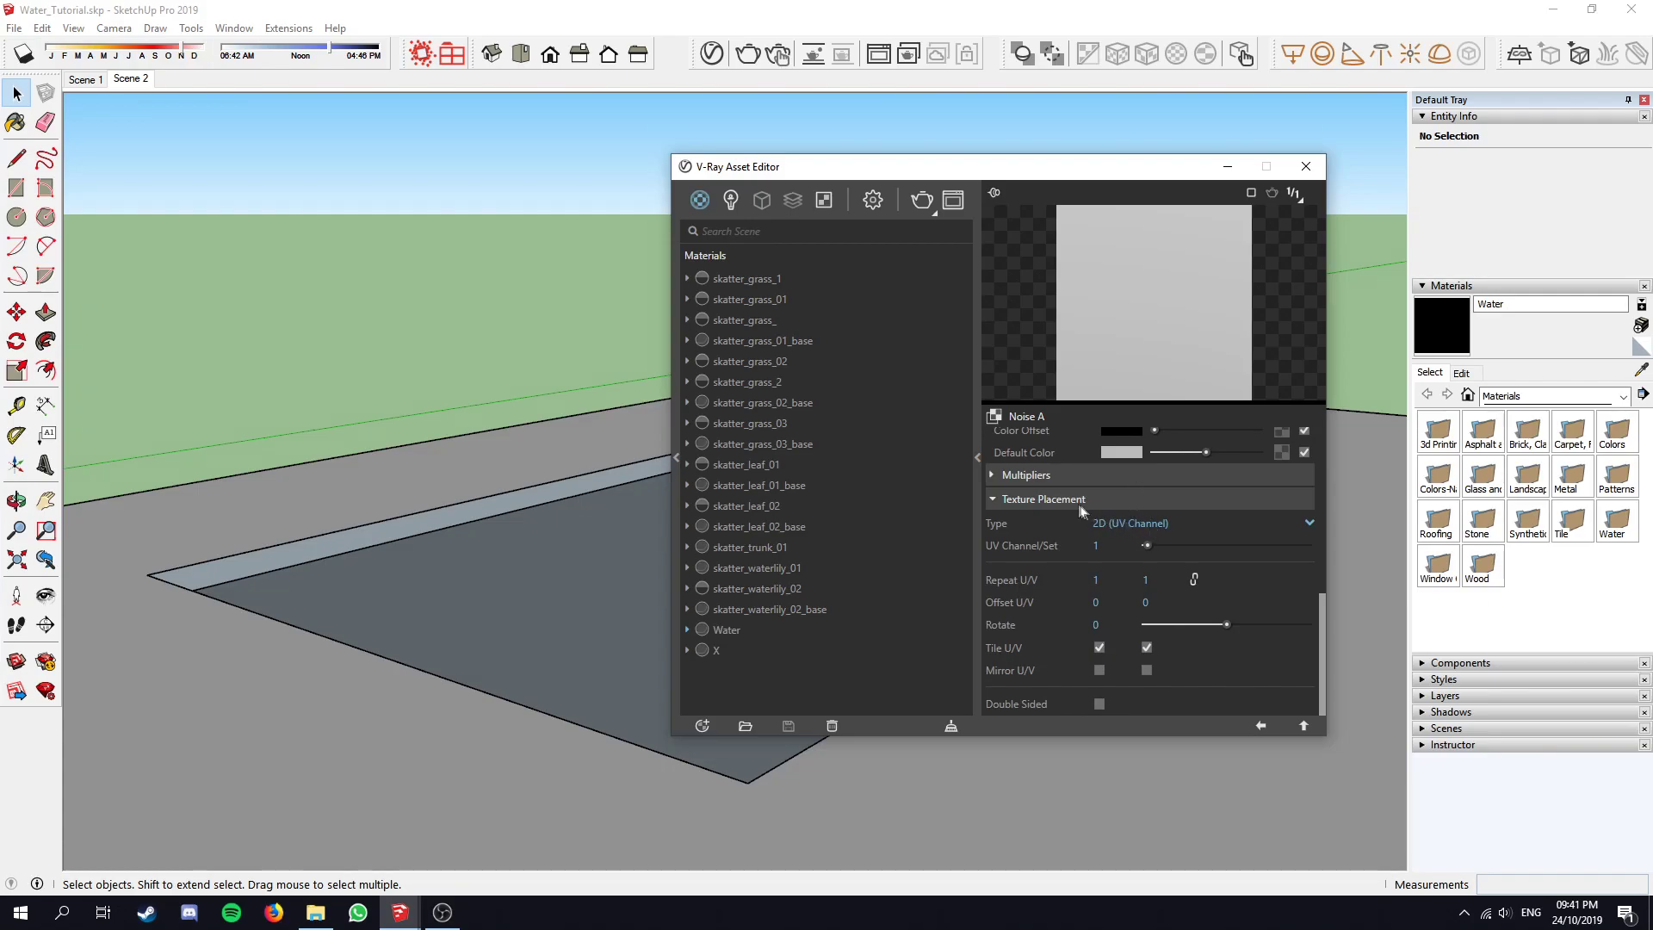
pyautogui.click(1119, 522)
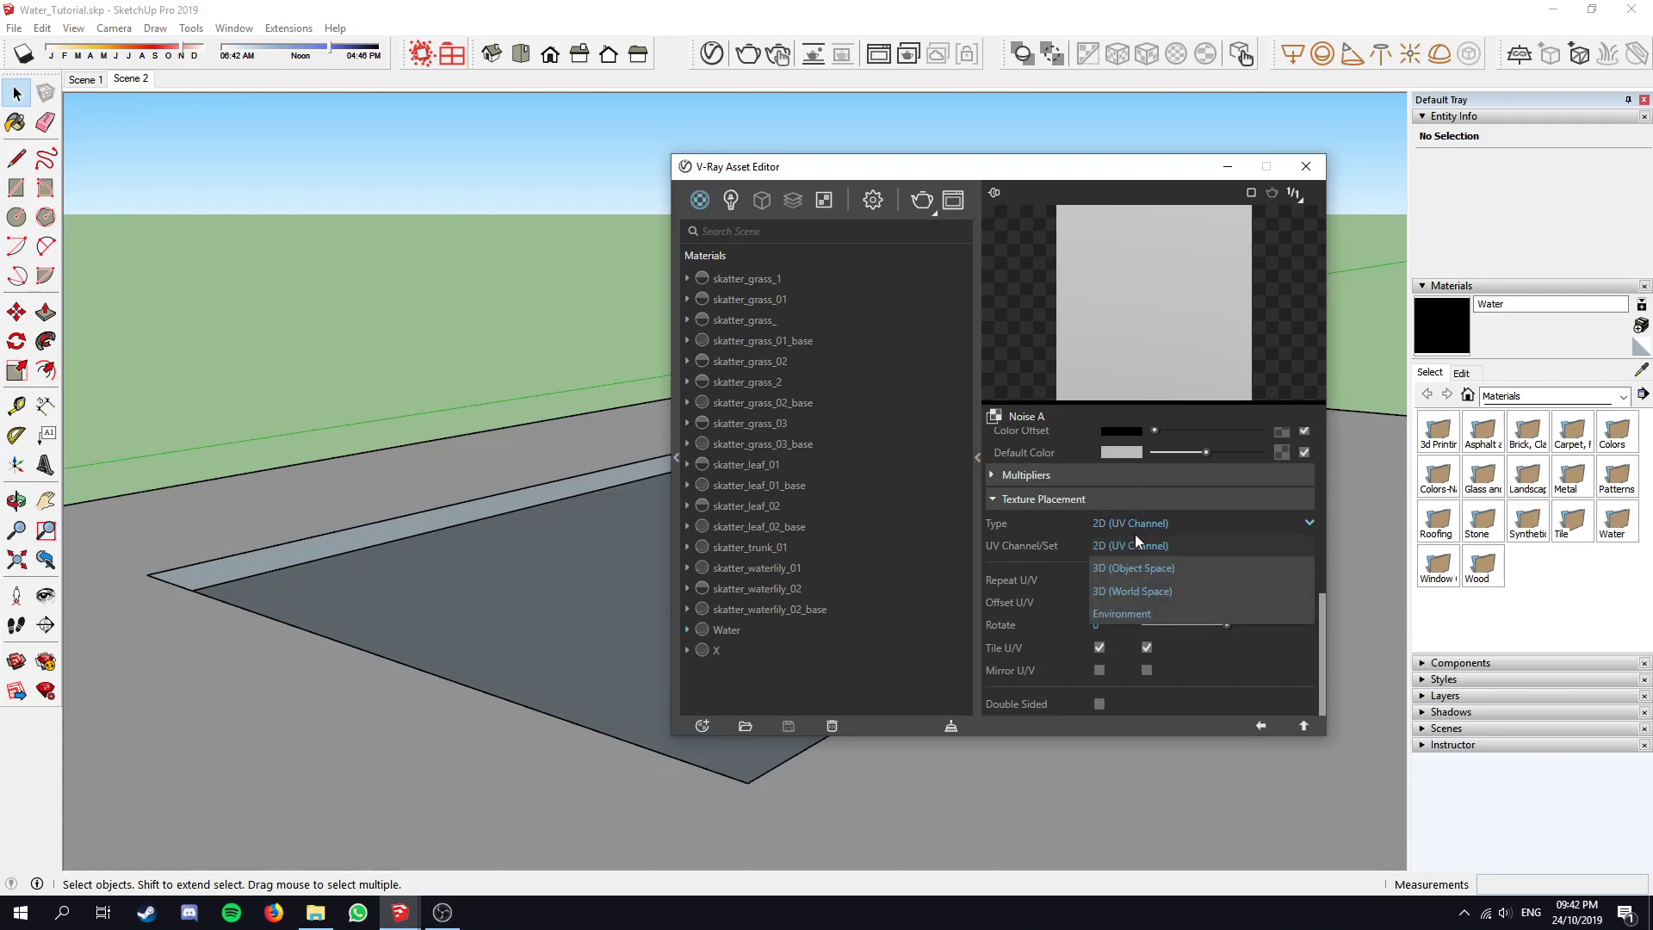
pyautogui.click(1170, 568)
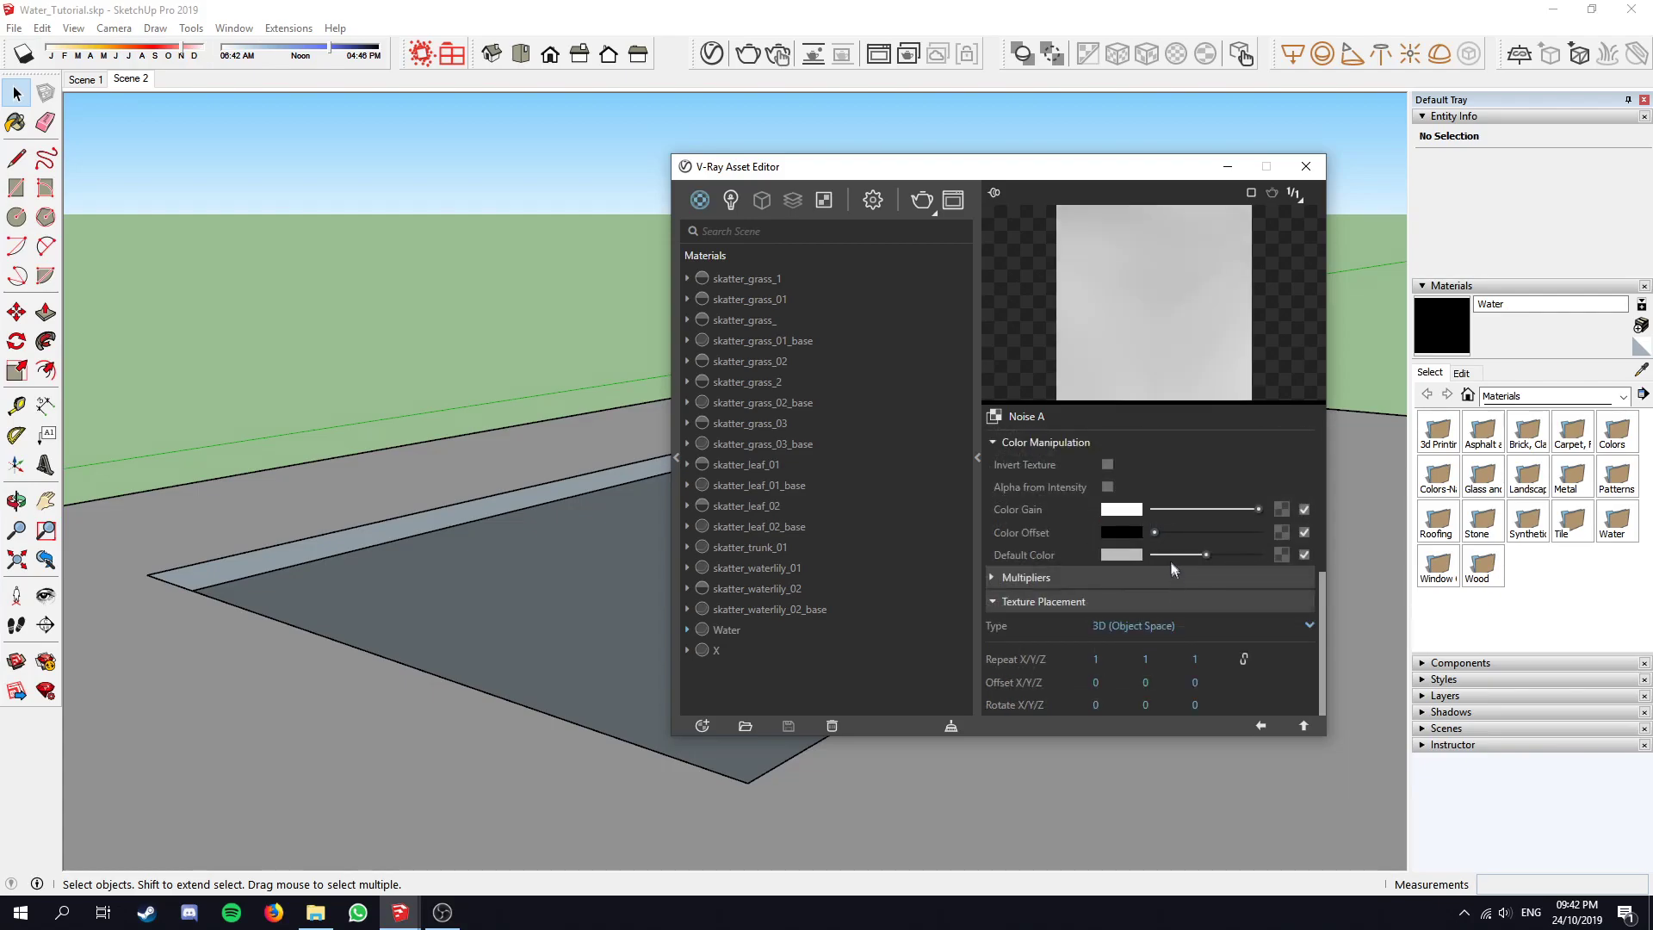
pyautogui.click(999, 601)
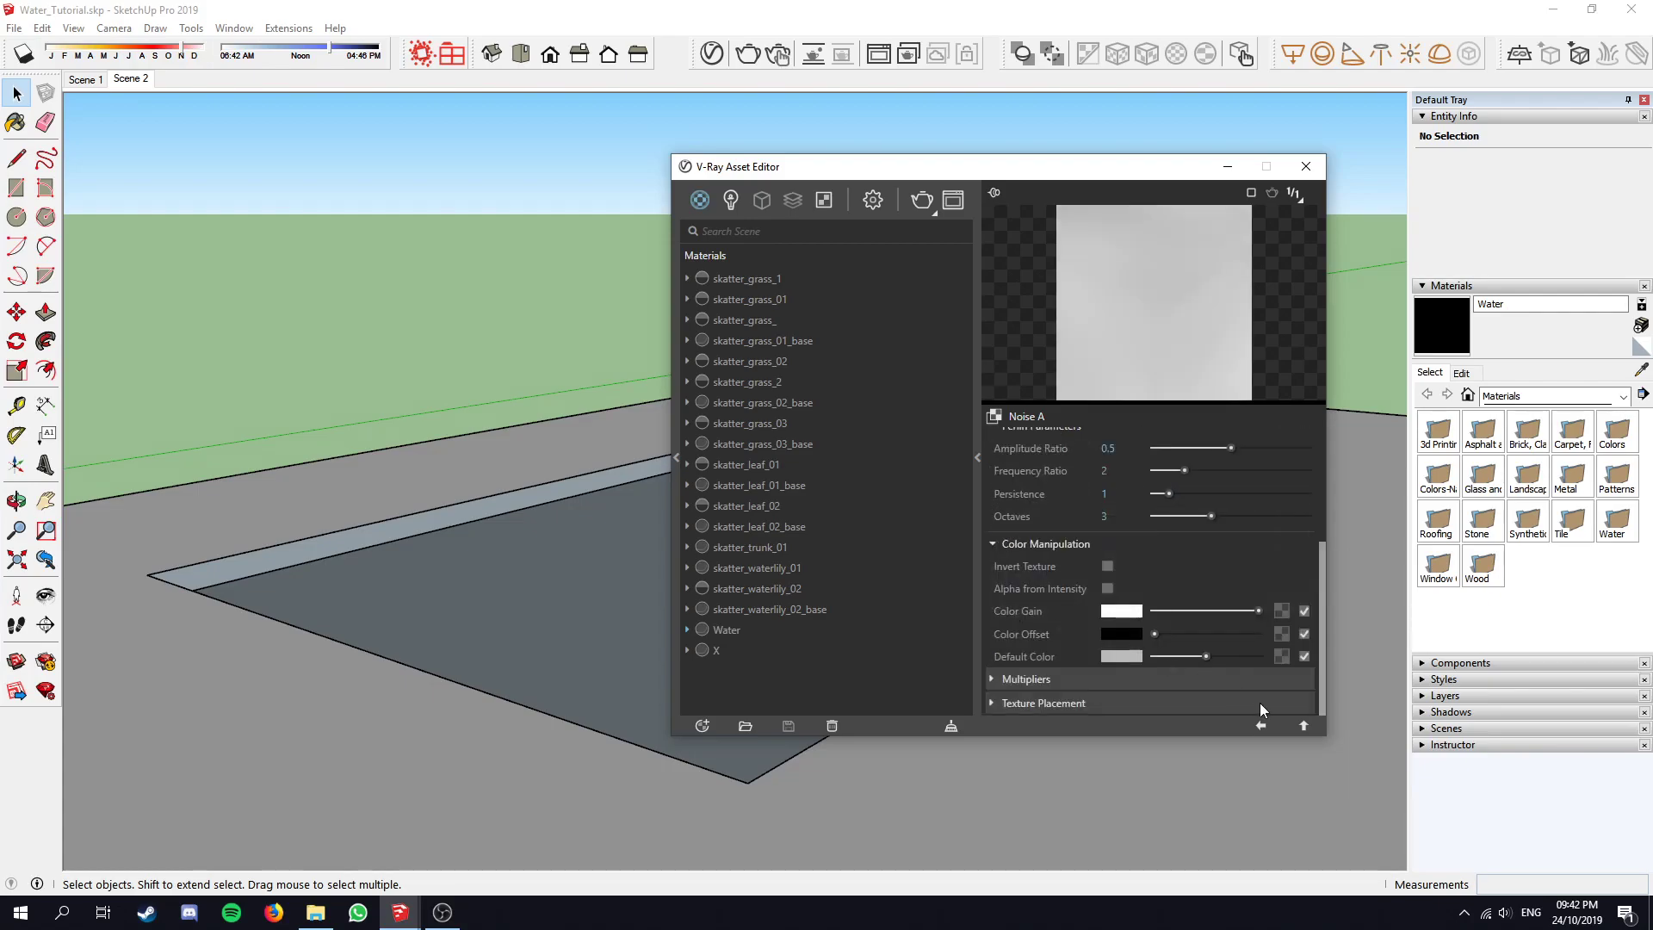
# Return to the Water material and check its Displacement and Binding settings
pyautogui.click(1261, 726)
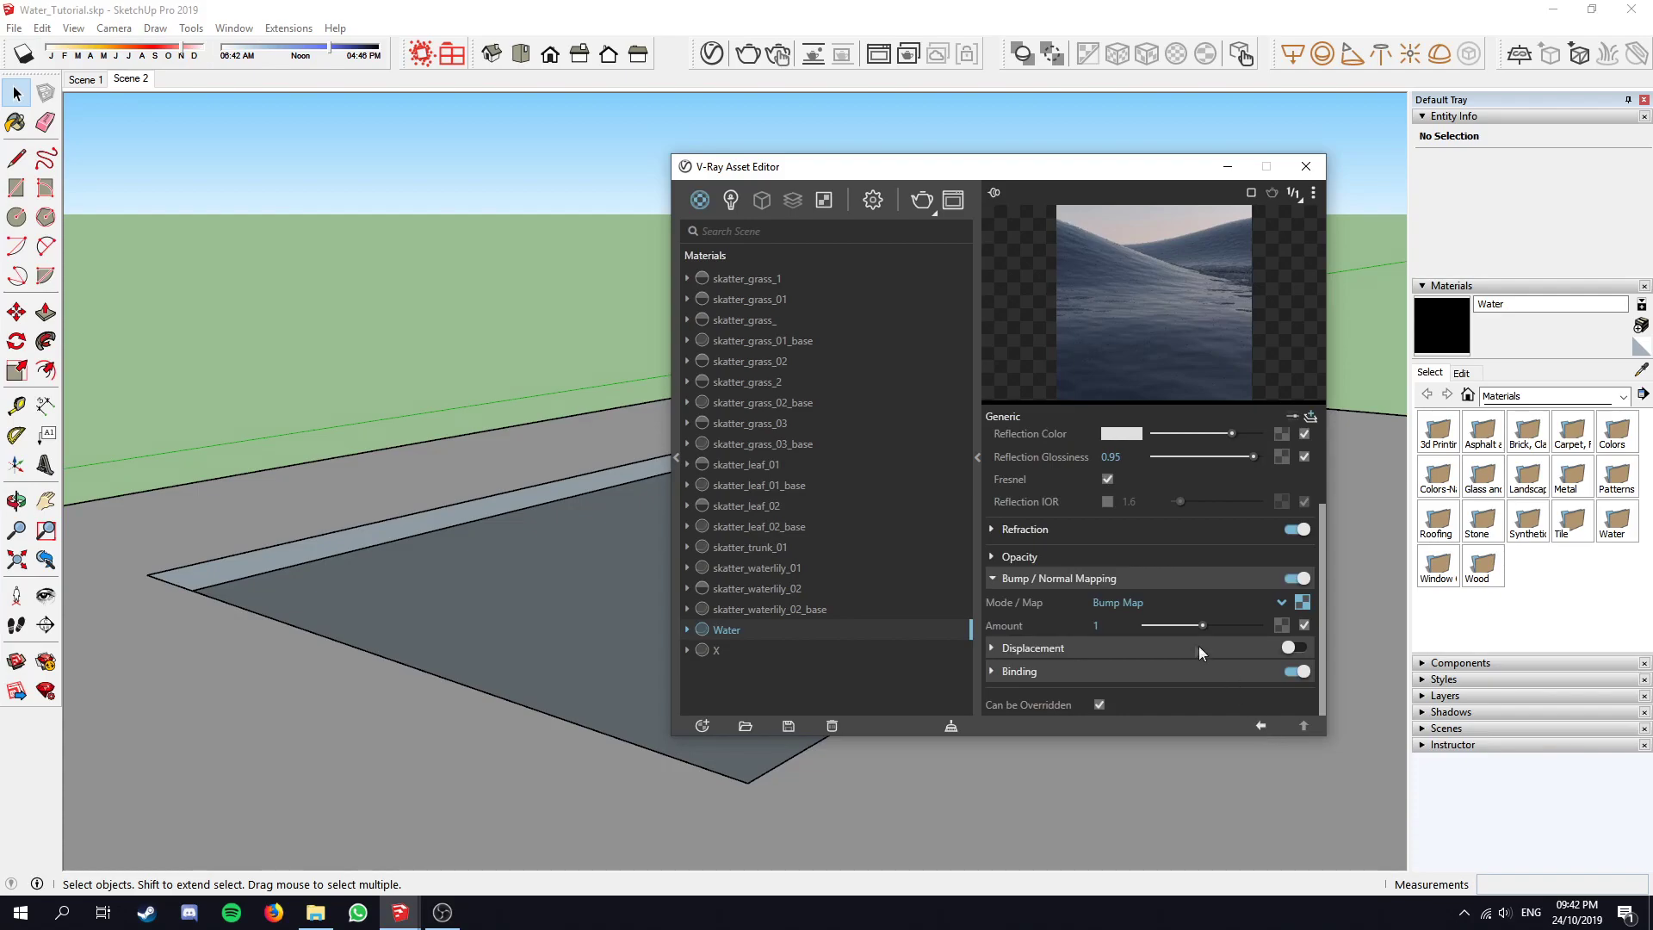
pyautogui.click(1093, 646)
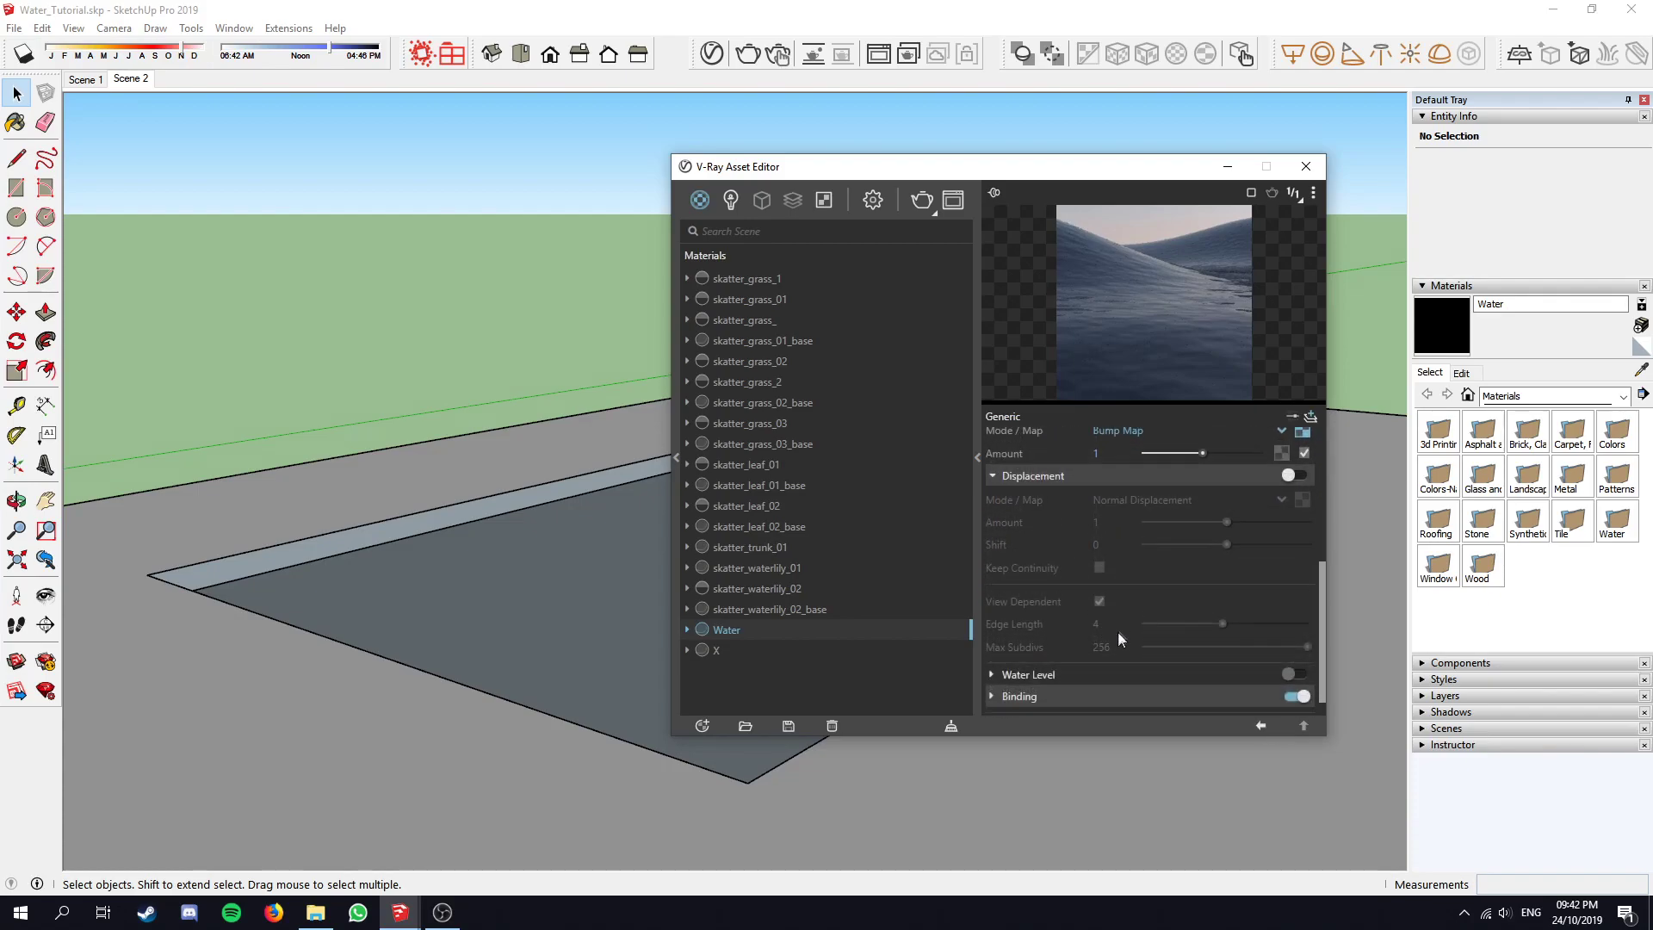
pyautogui.click(1009, 475)
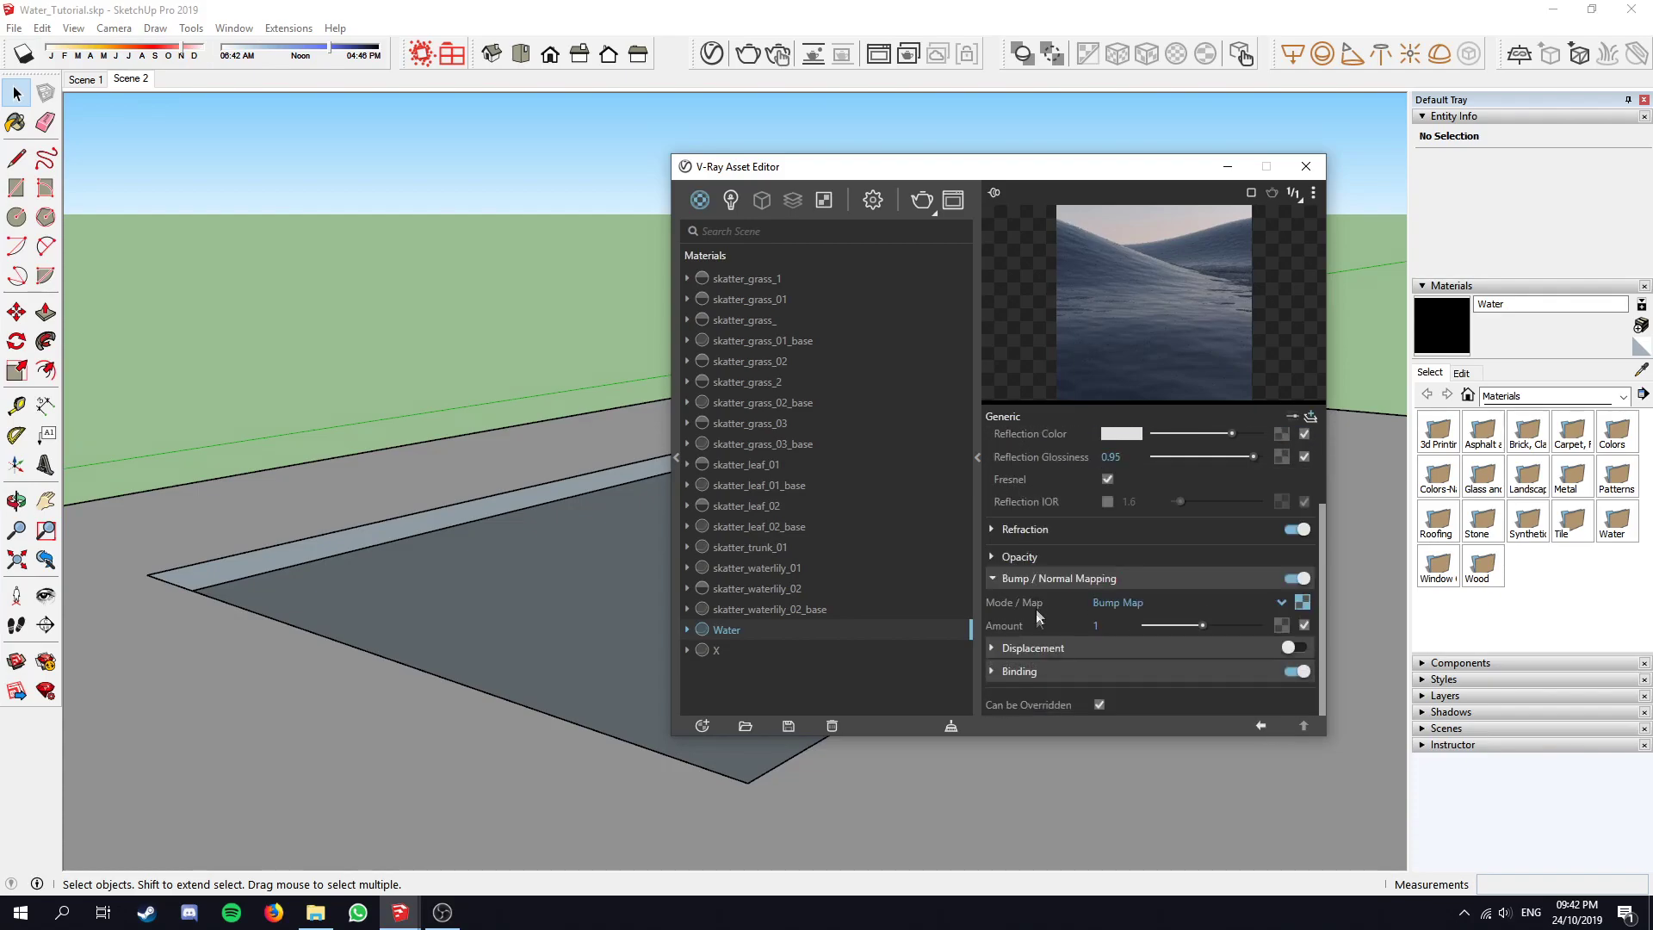
pyautogui.click(1031, 672)
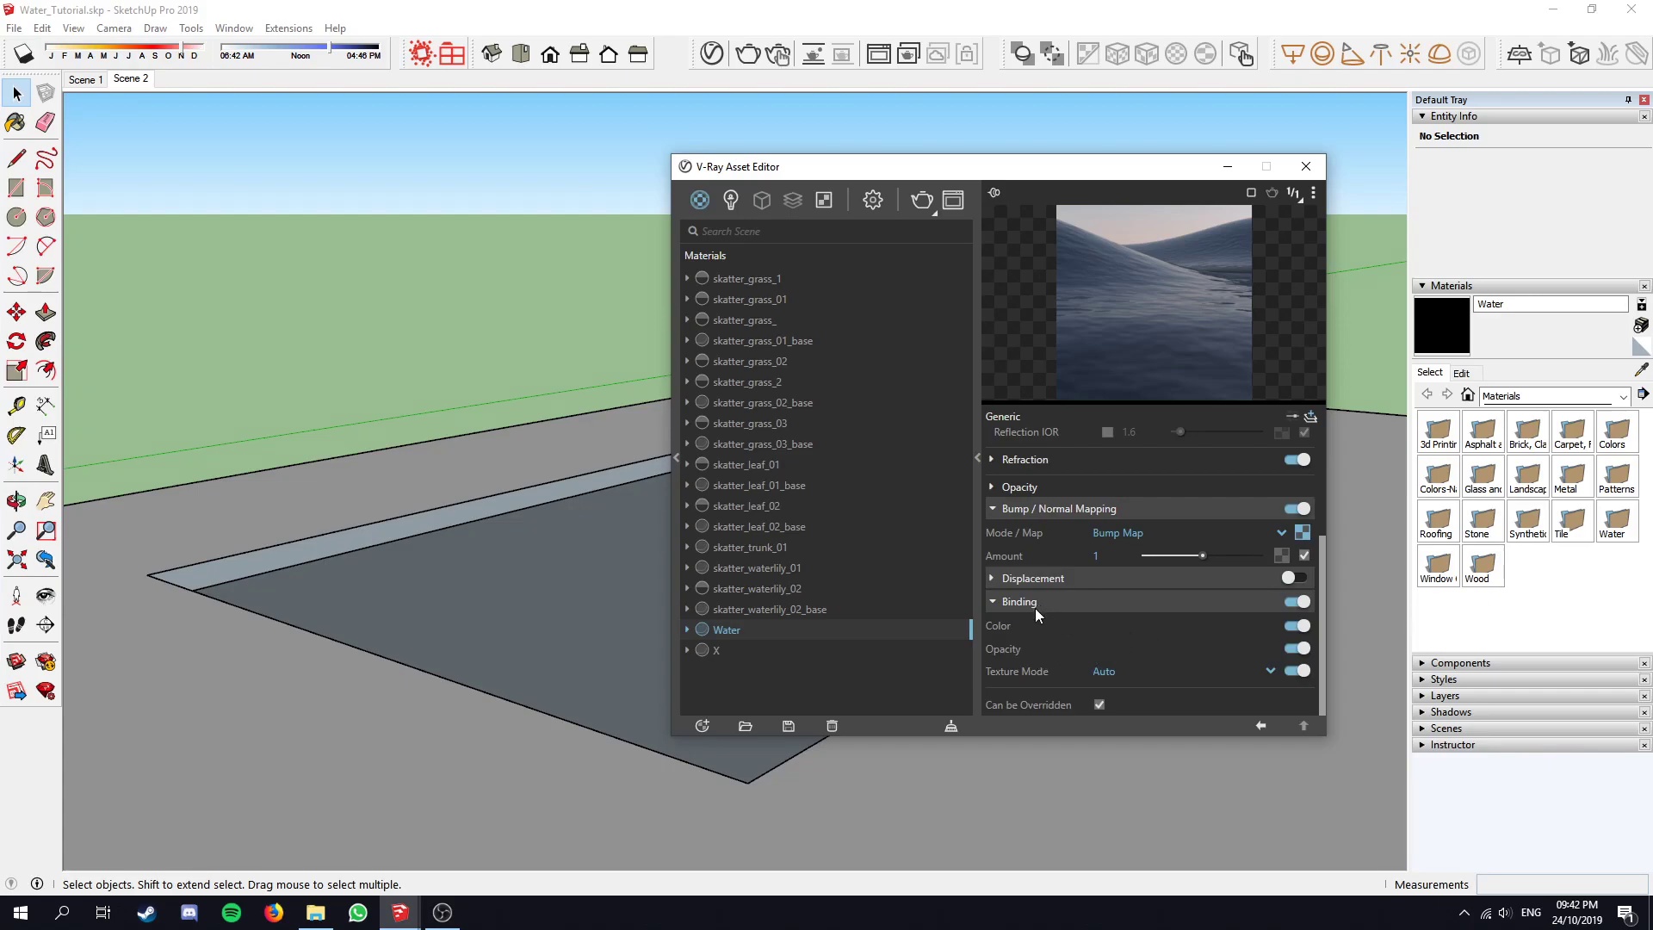
pyautogui.scroll(3, 1033, 606)
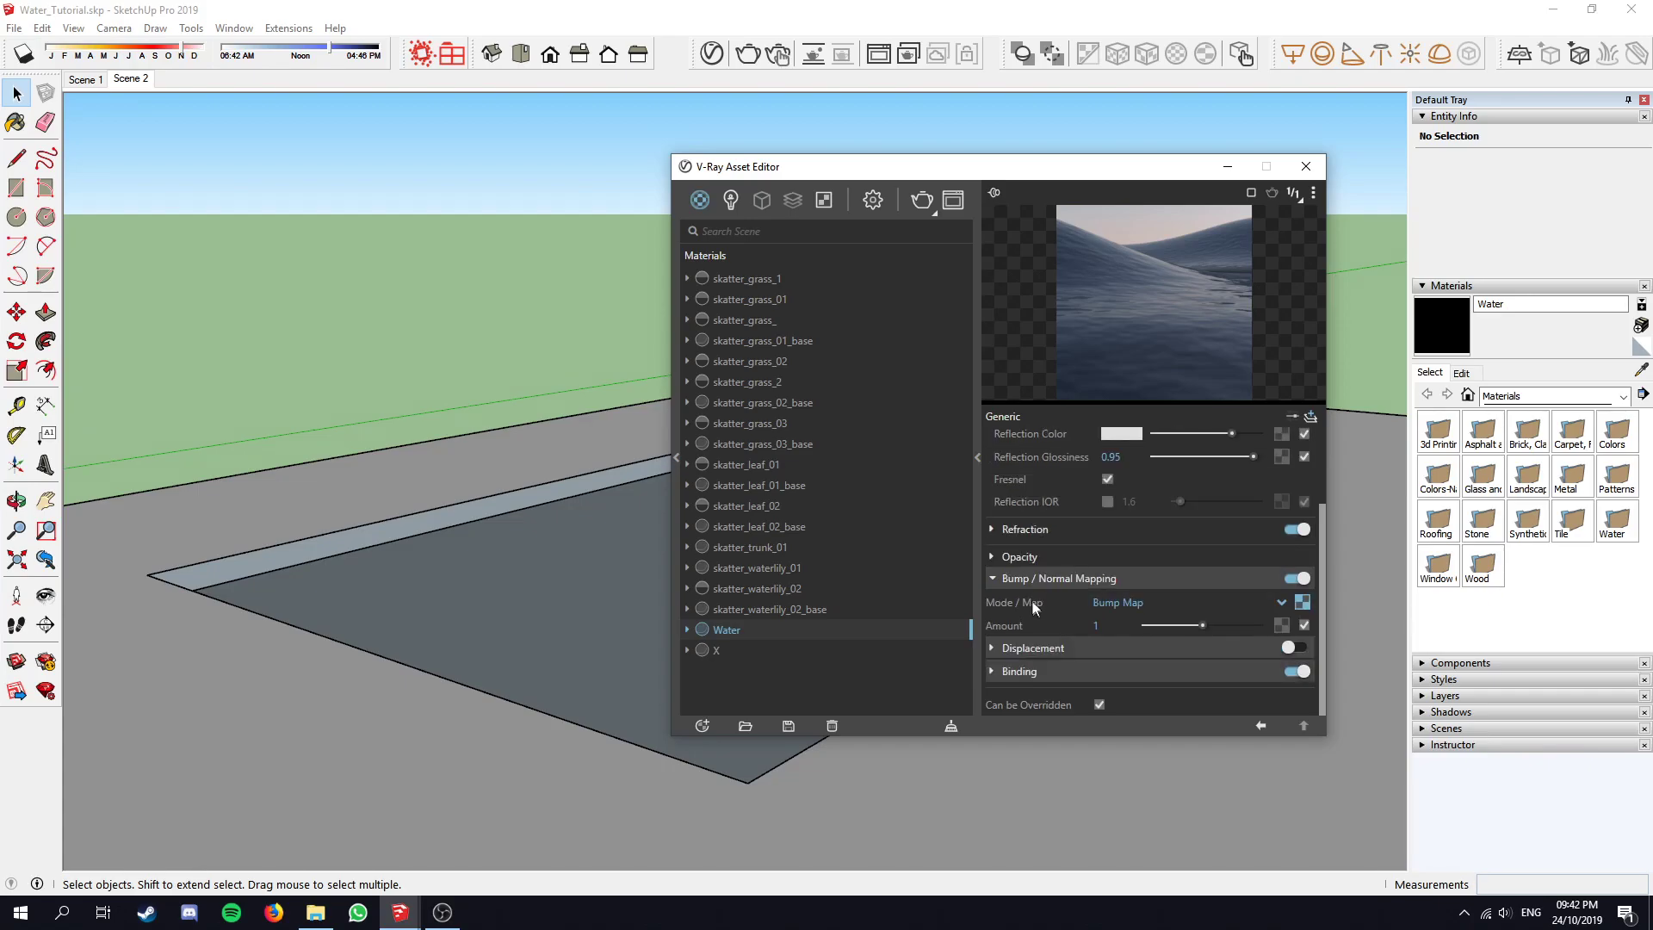
# Apply the Water material to the water face inside the pool's group
pyautogui.click(550, 561)
pyautogui.doubleClick(551, 560)
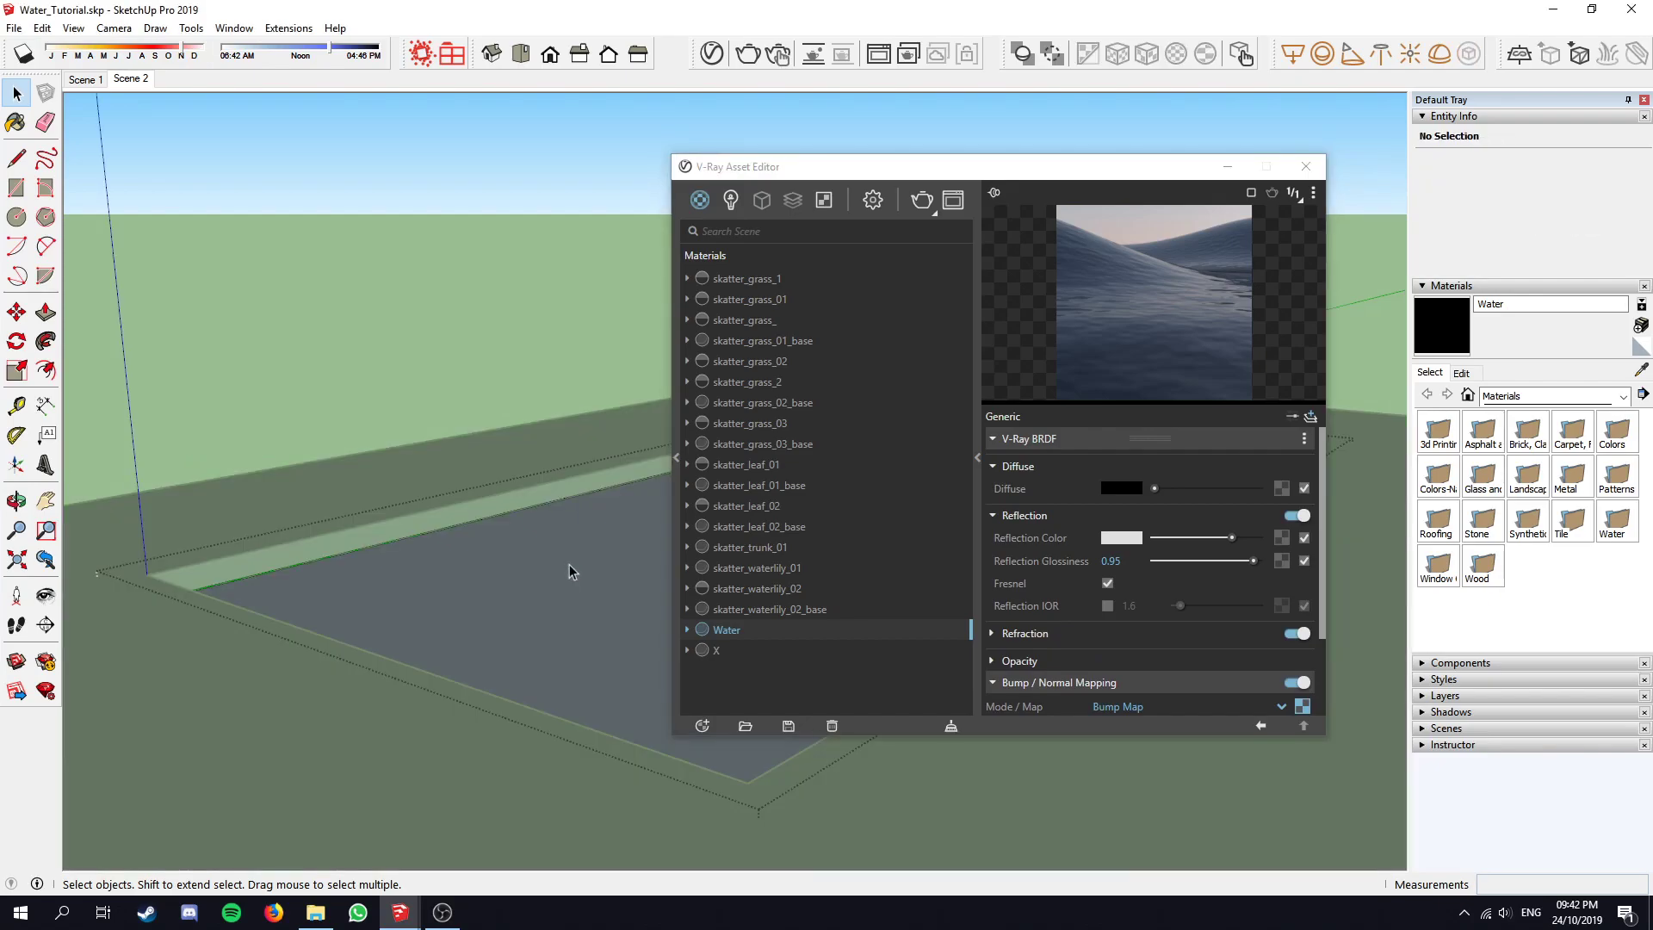
pyautogui.click(570, 565)
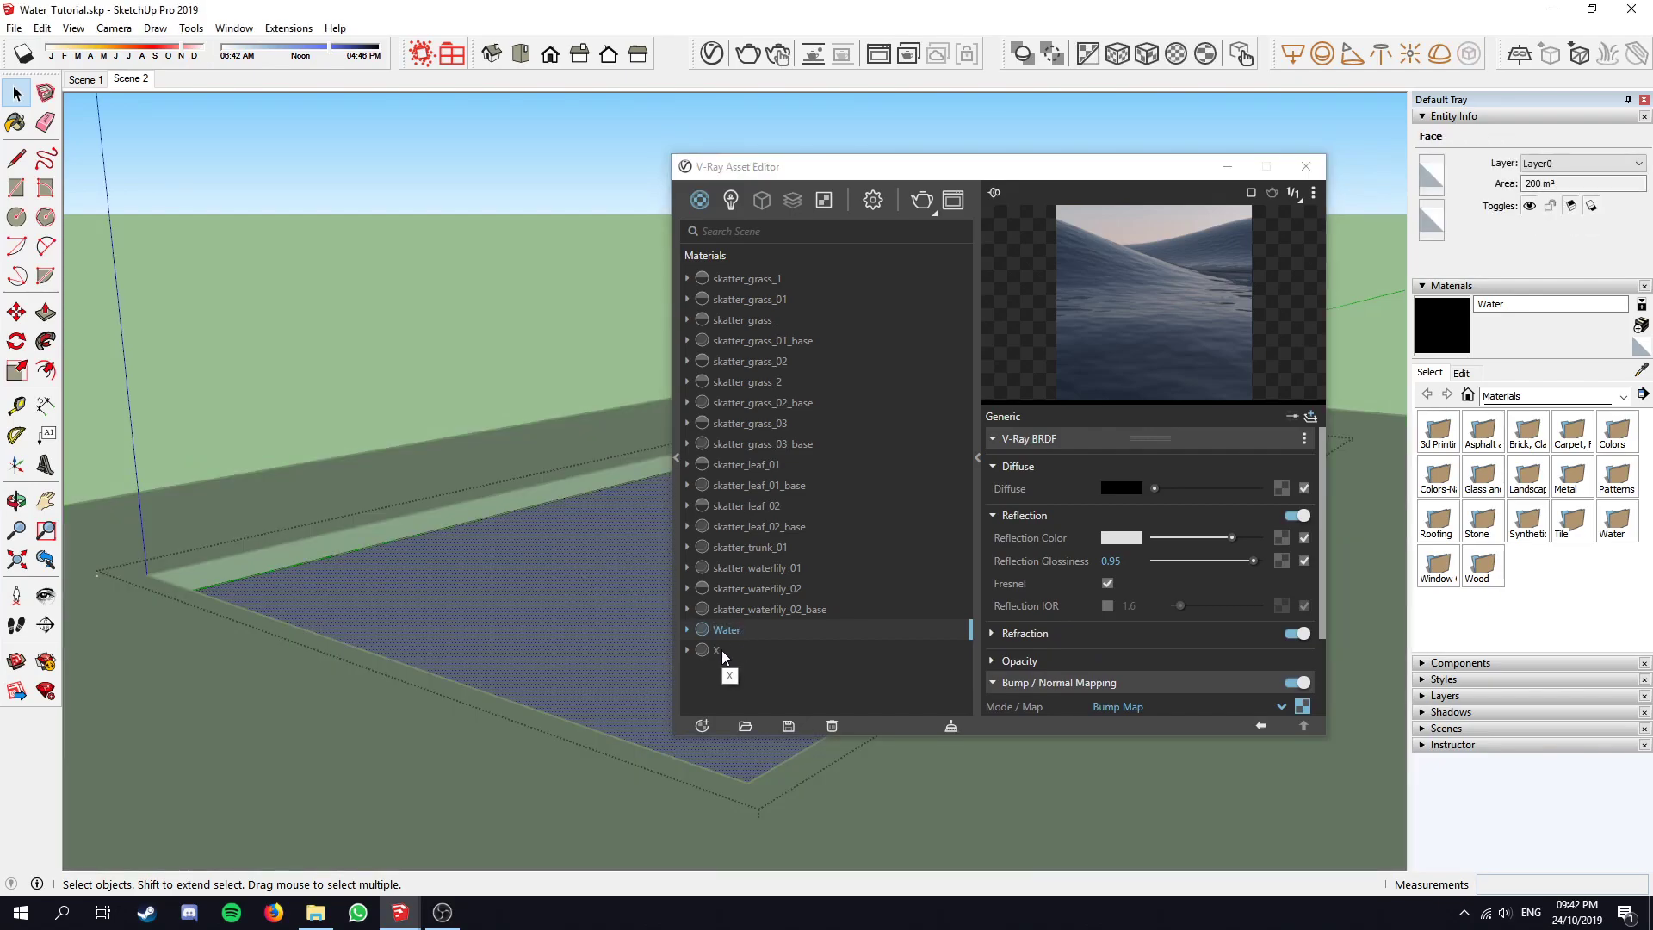
pyautogui.rightClick(736, 628)
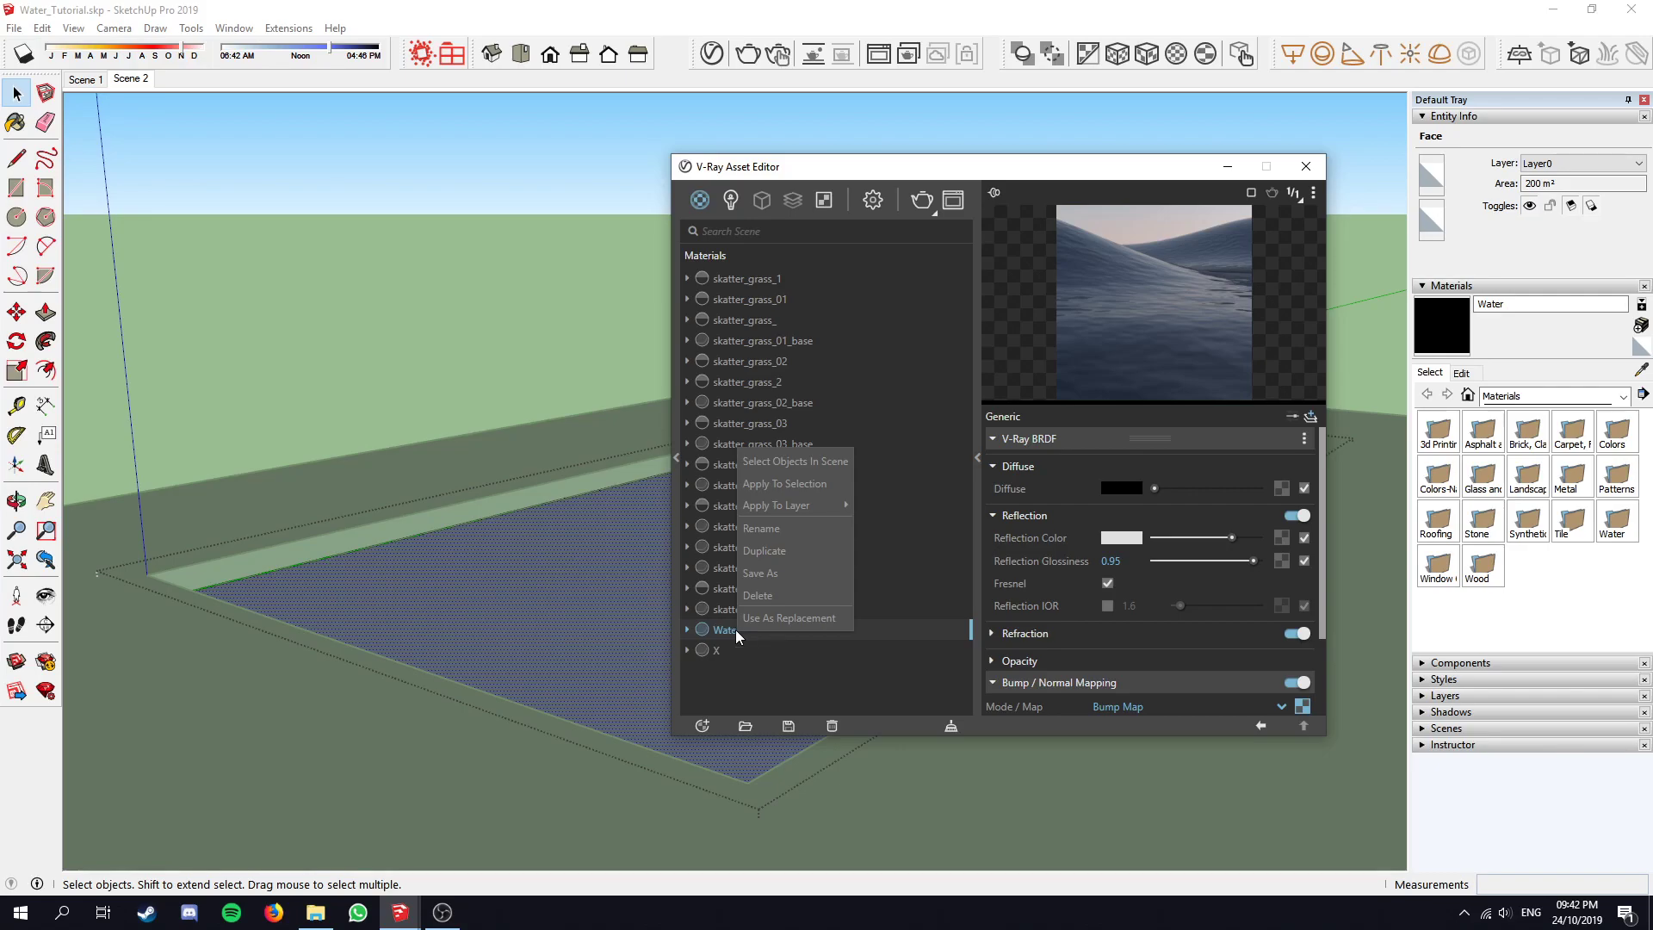
pyautogui.click(812, 483)
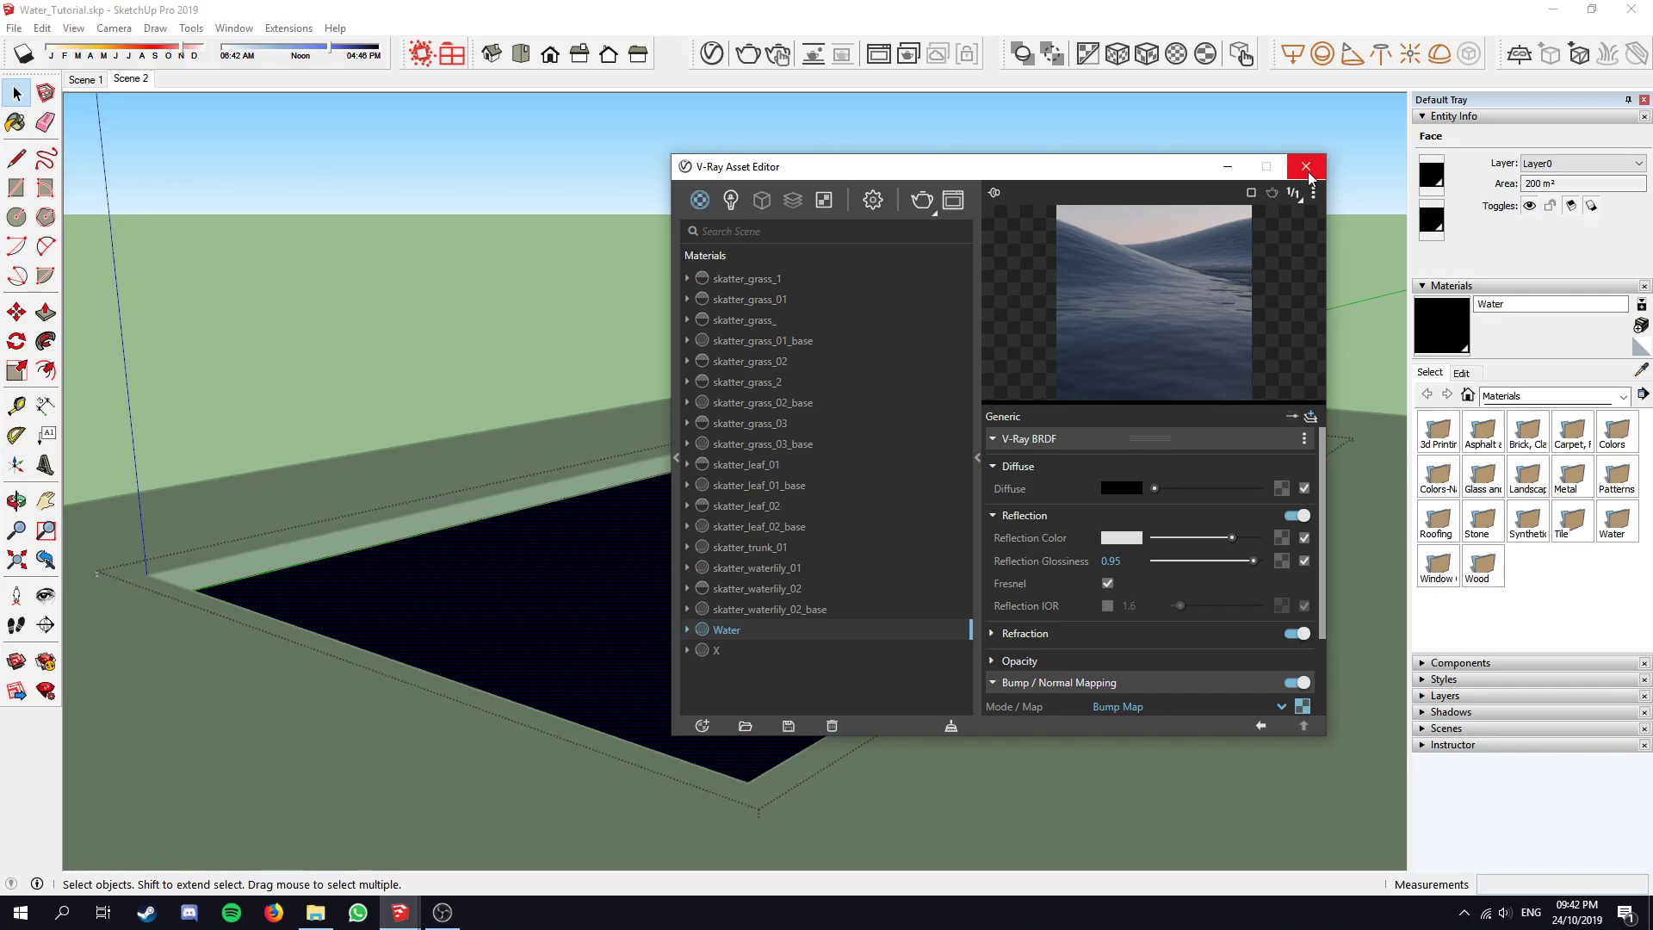
pyautogui.moveTo(1143, 176); pyautogui.dragTo(471, 201)
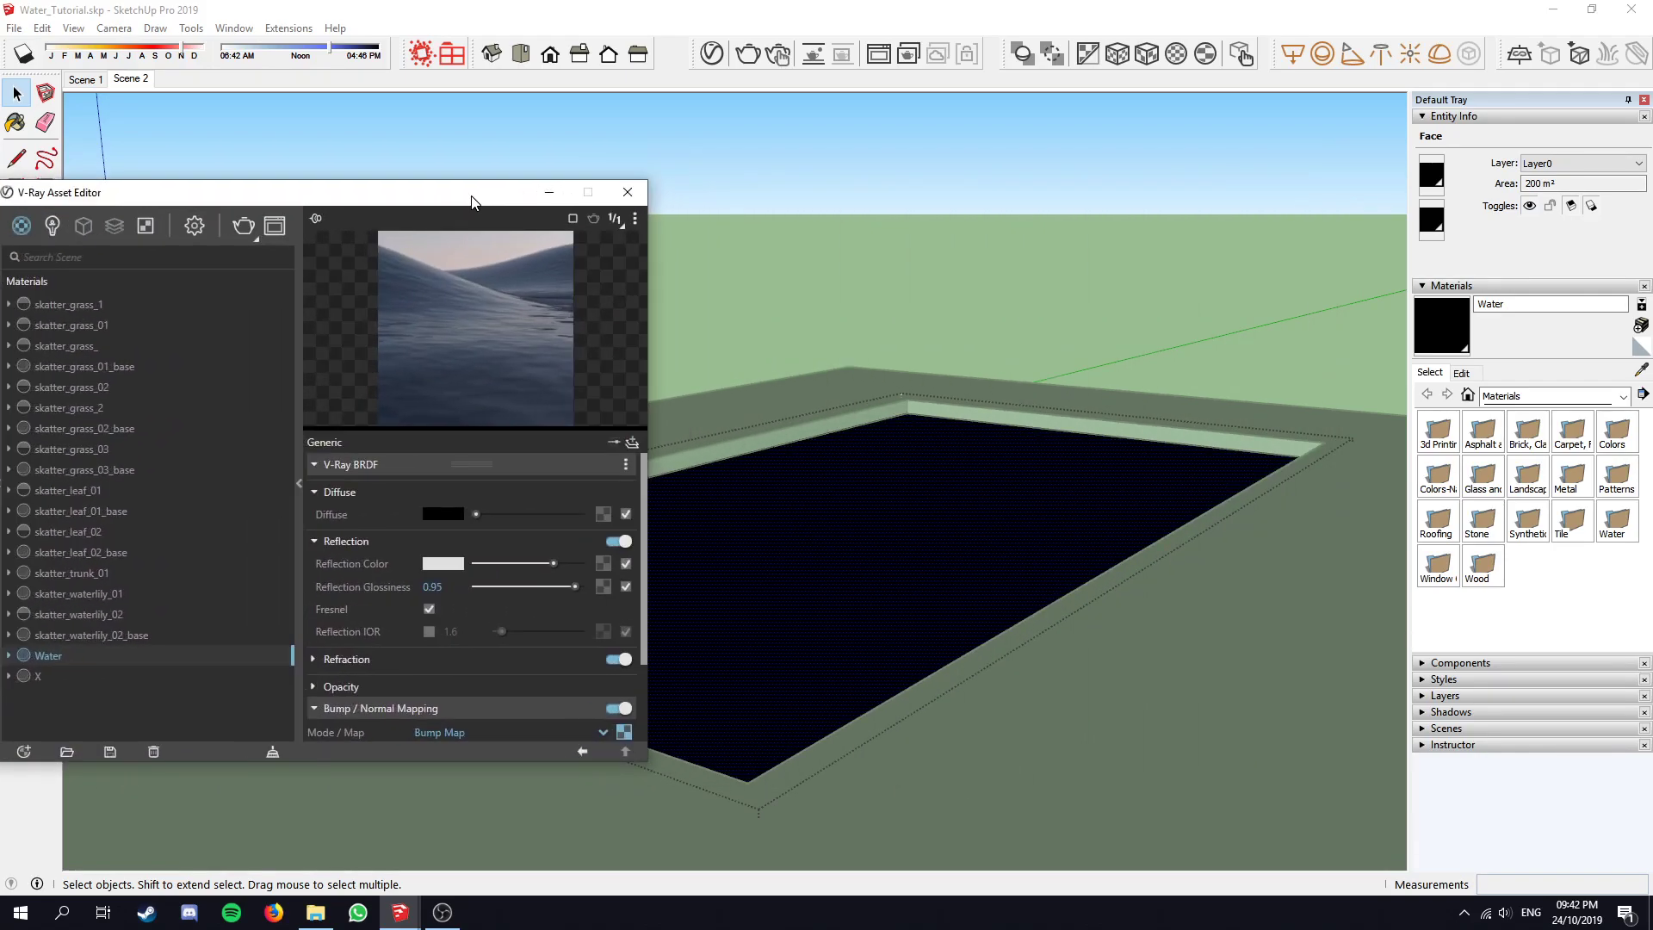
# Lower the V-Ray render quality to Medium in the Asset Editor settings
pyautogui.click(937, 192)
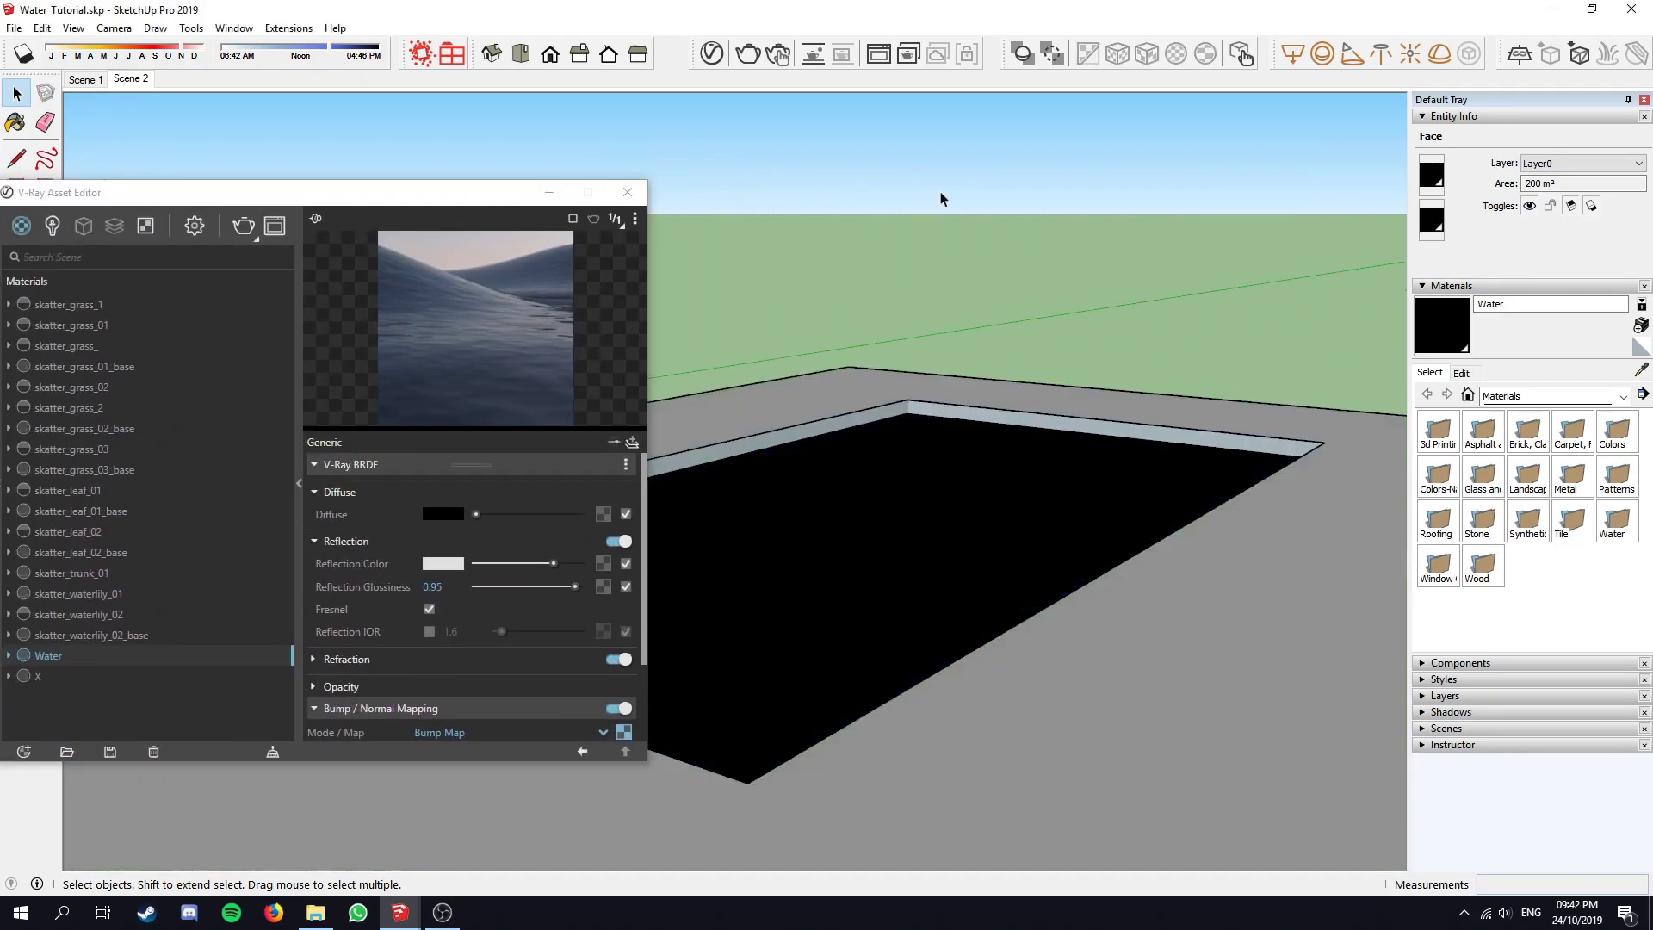
pyautogui.click(712, 54)
pyautogui.click(322, 219)
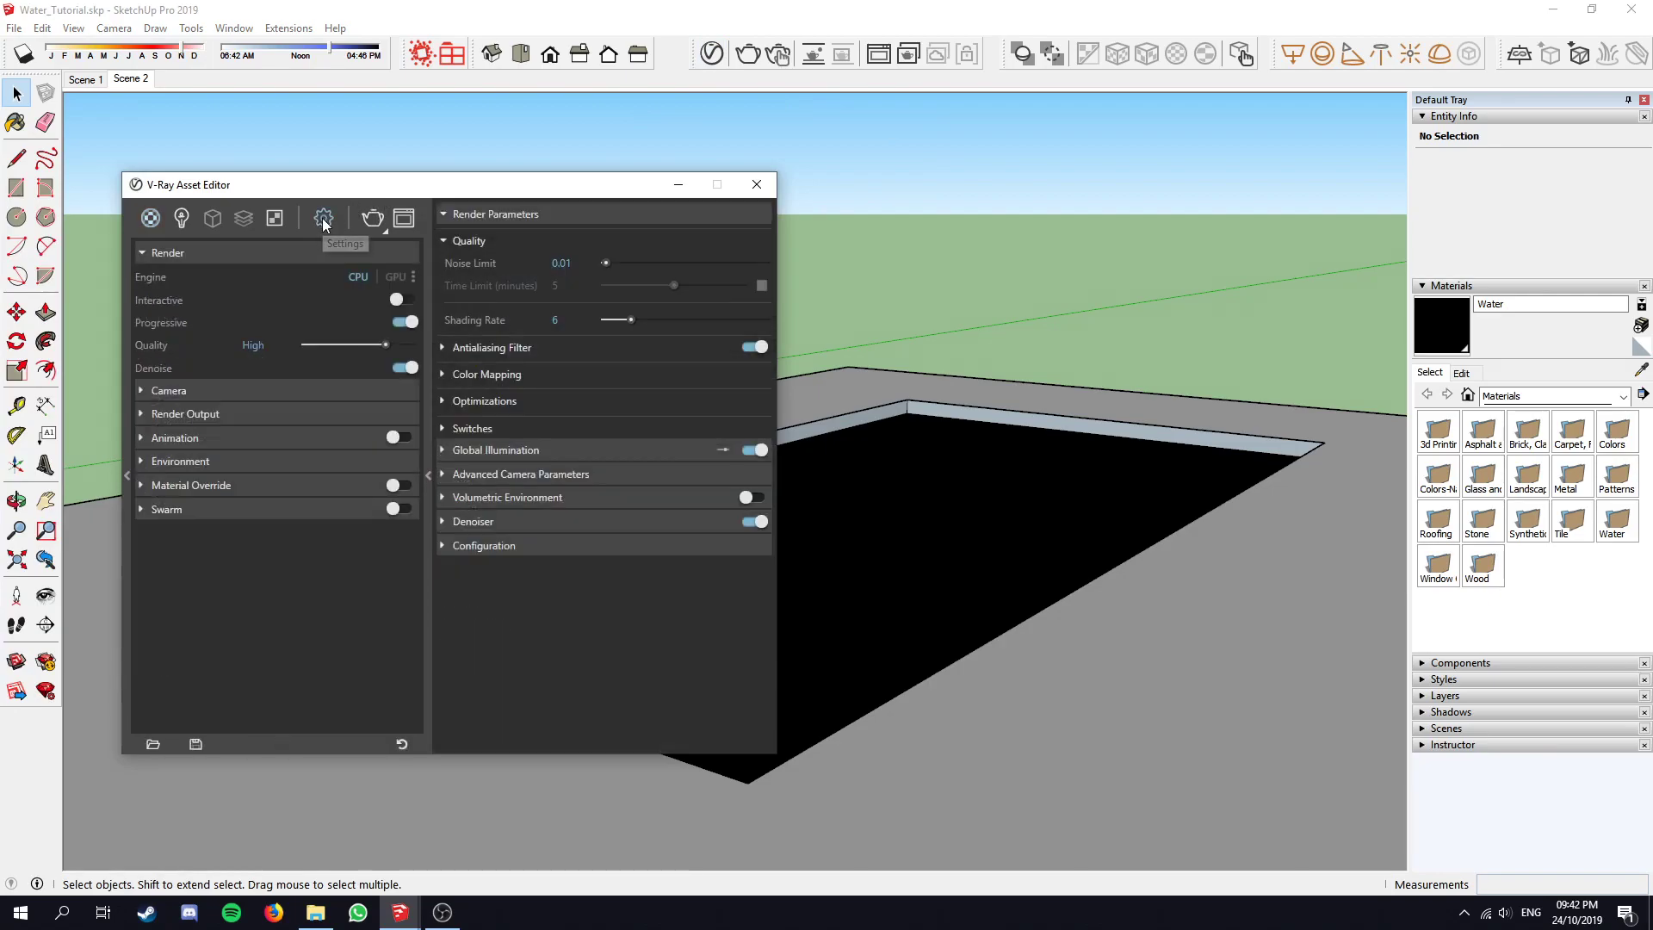
pyautogui.moveTo(374, 348); pyautogui.dragTo(365, 346)
# Set the Render Output image width to 800 (800 × 450) and start a test render
pyautogui.click(241, 412)
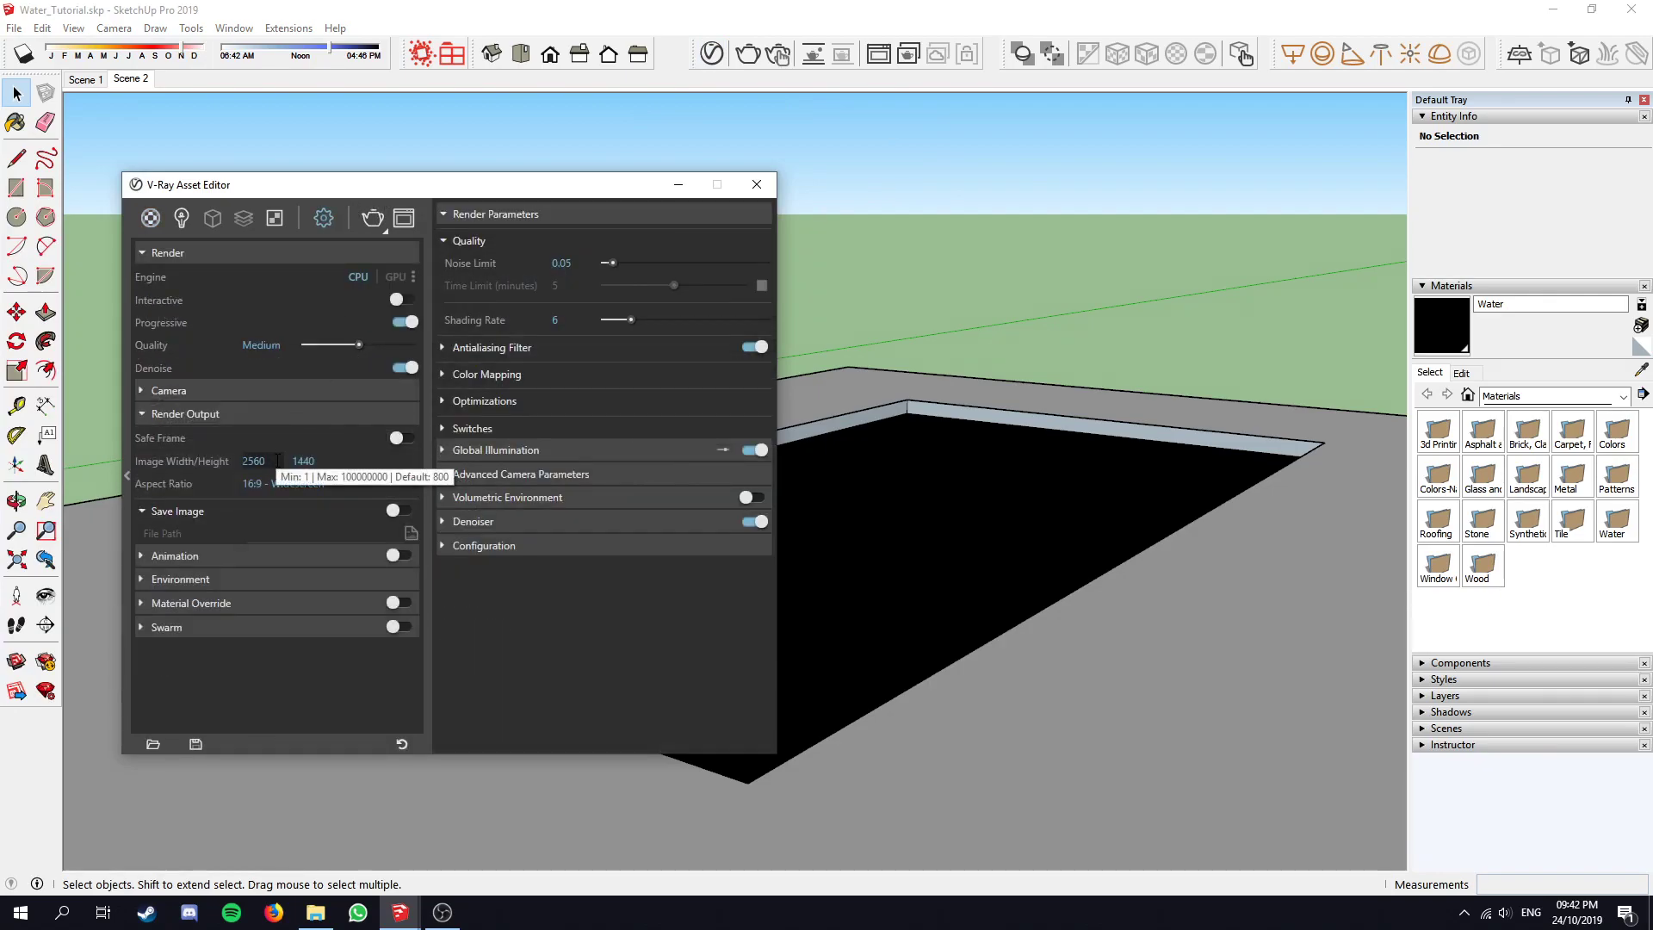
pyautogui.doubleClick(251, 463)
pyautogui.press('BackSpace')
pyautogui.write('800')
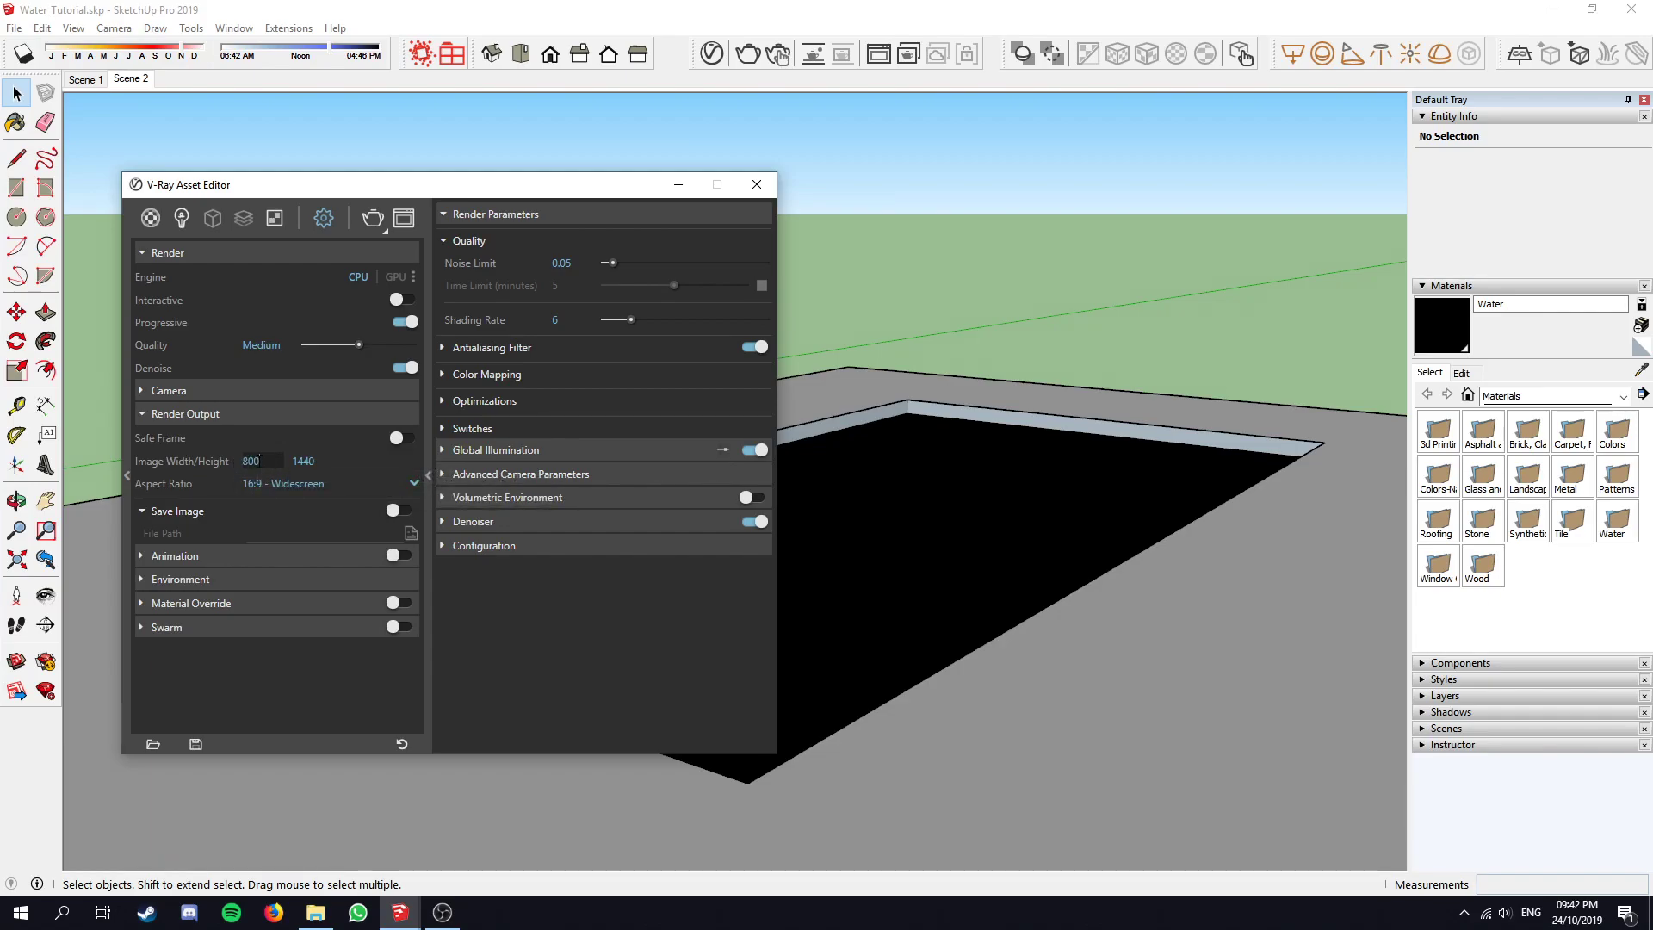
pyautogui.press('Return')
pyautogui.click(372, 221)
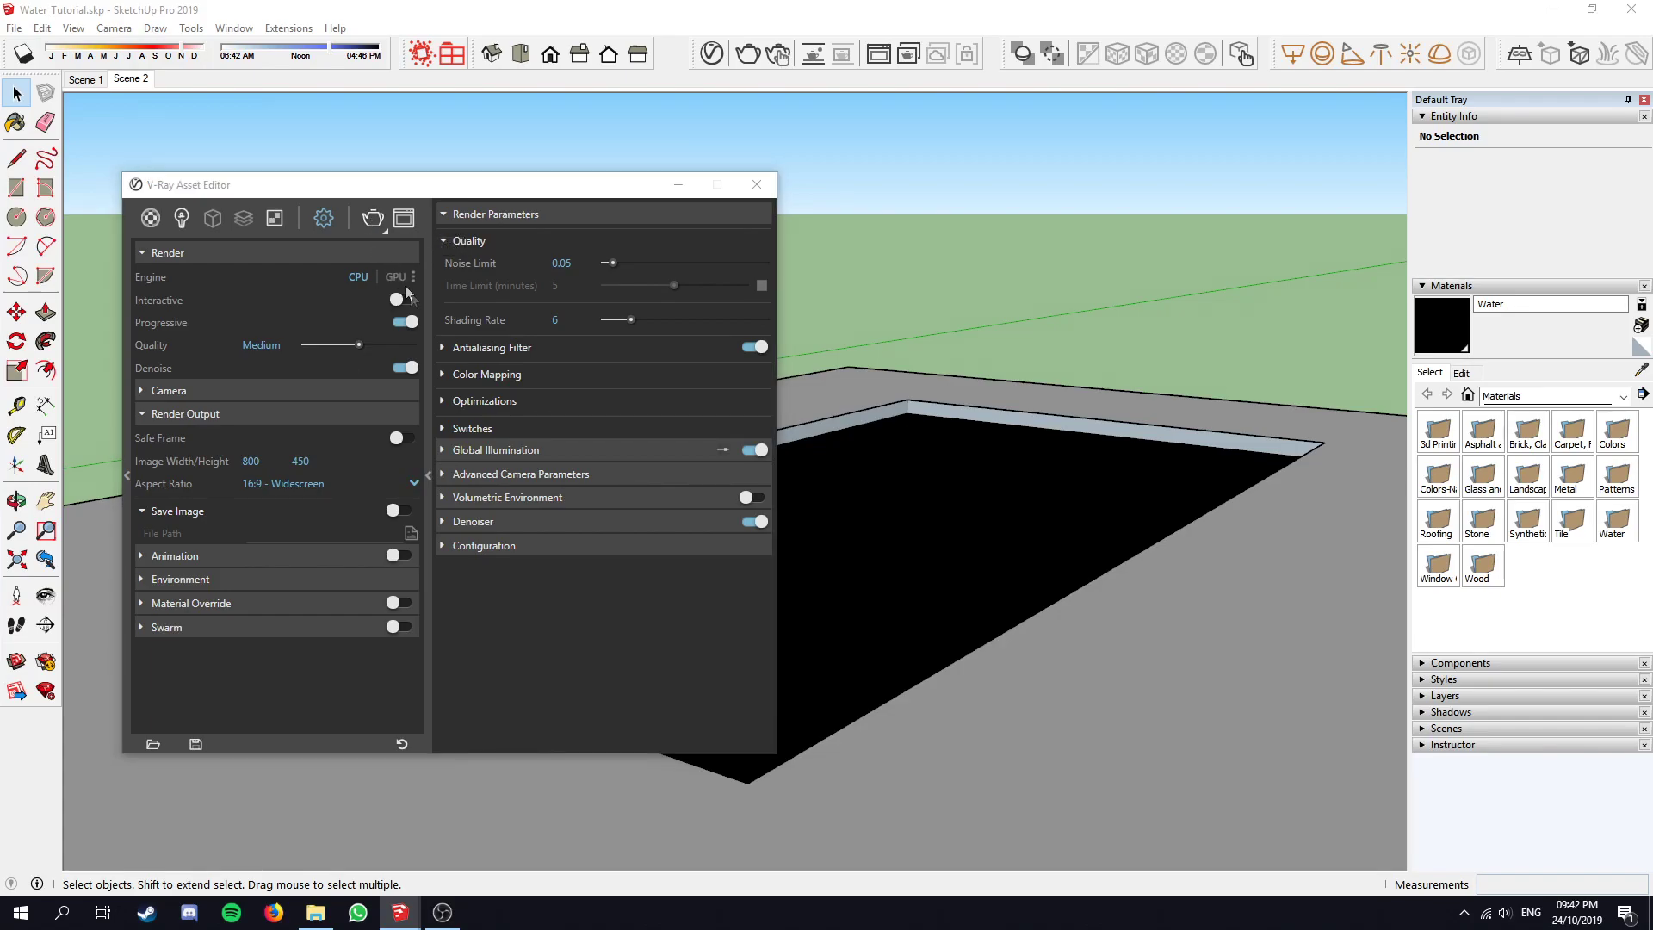
# Move the frame buffer aside, stop the pool test render partway, and close the frame buffer
pyautogui.moveTo(932, 230); pyautogui.dragTo(1180, 231)
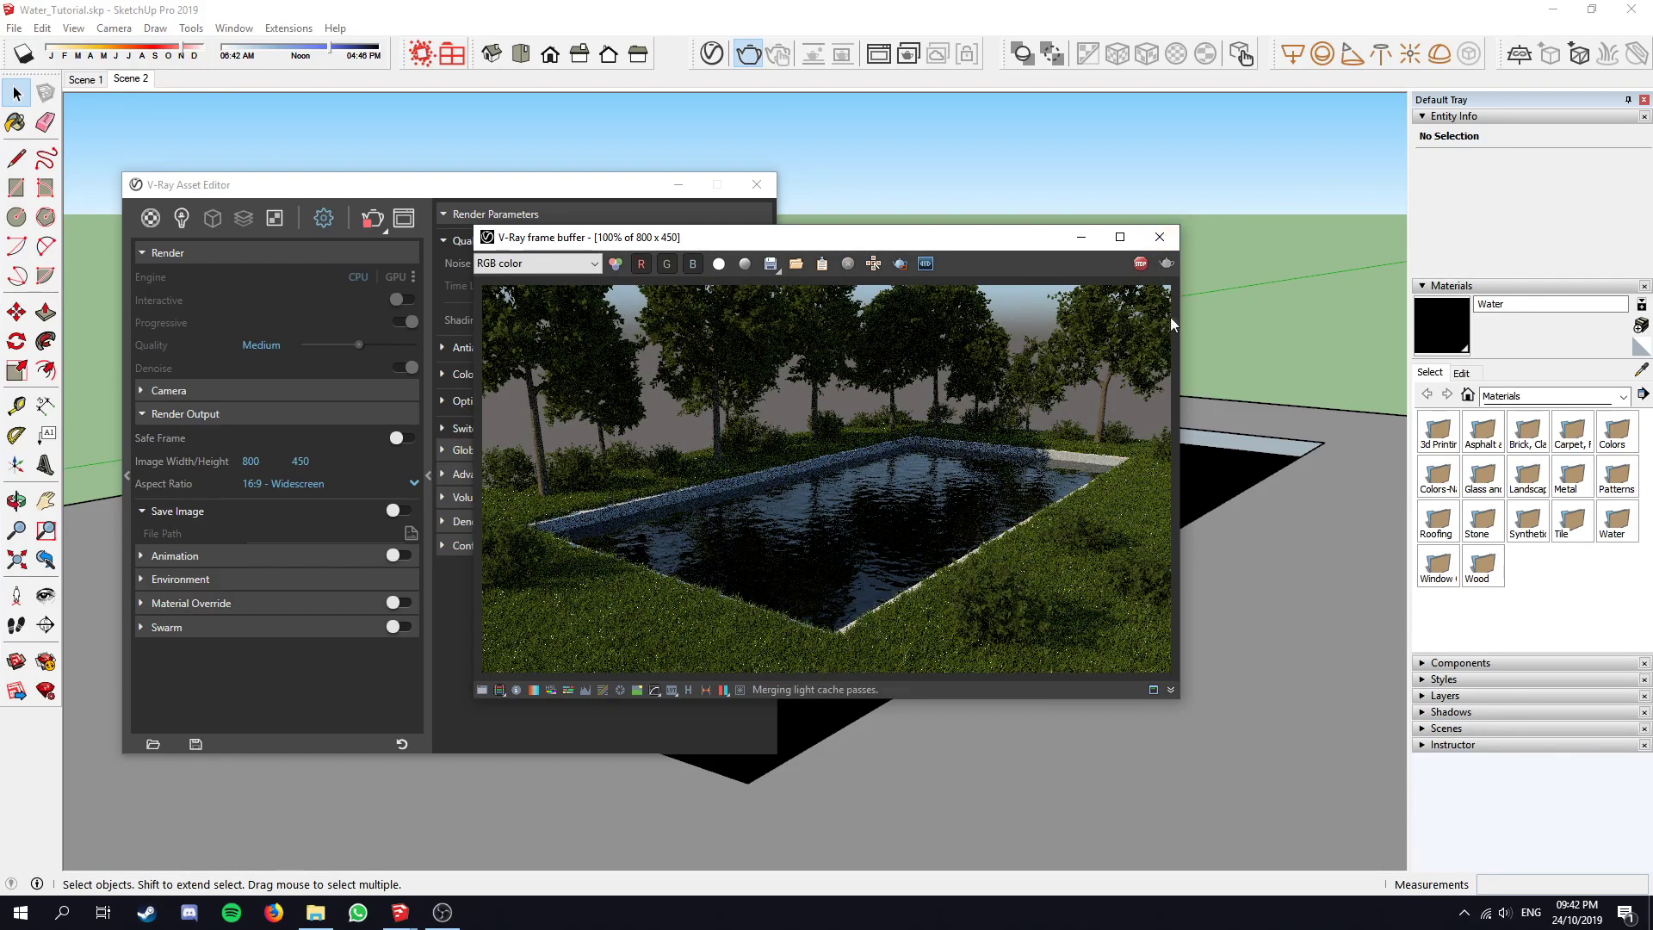
pyautogui.click(1141, 264)
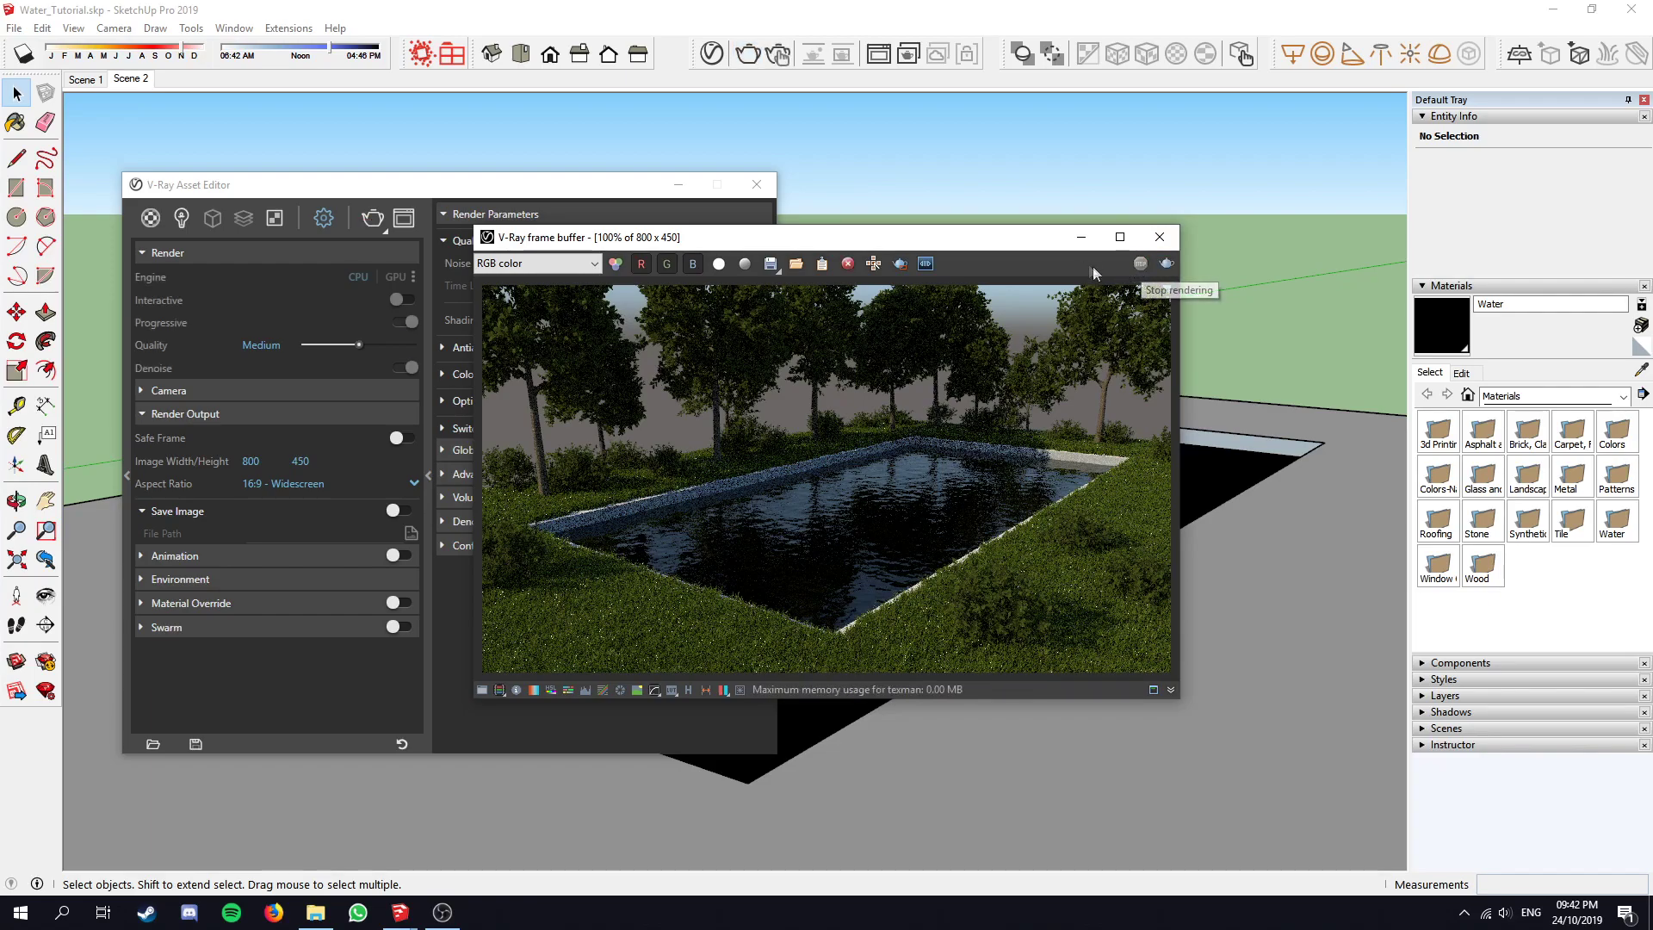
pyautogui.click(1081, 237)
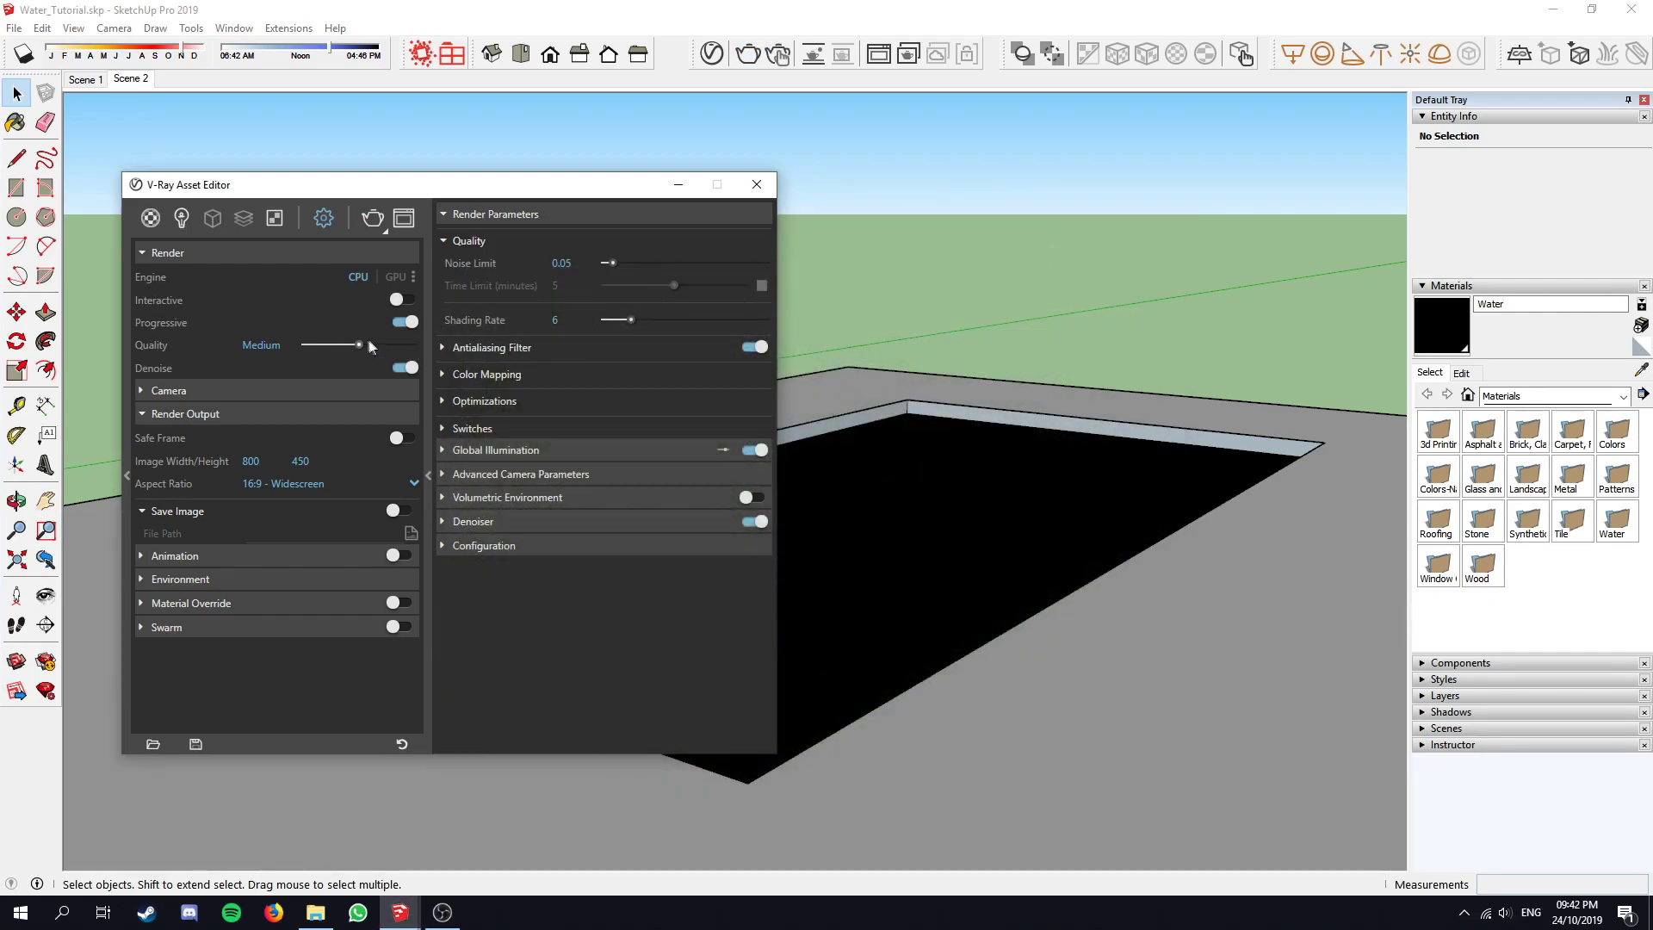
# Raise quality to High, set image width to 2560 (2560 × 1440), and launch the final render
pyautogui.moveTo(369, 346); pyautogui.dragTo(385, 346)
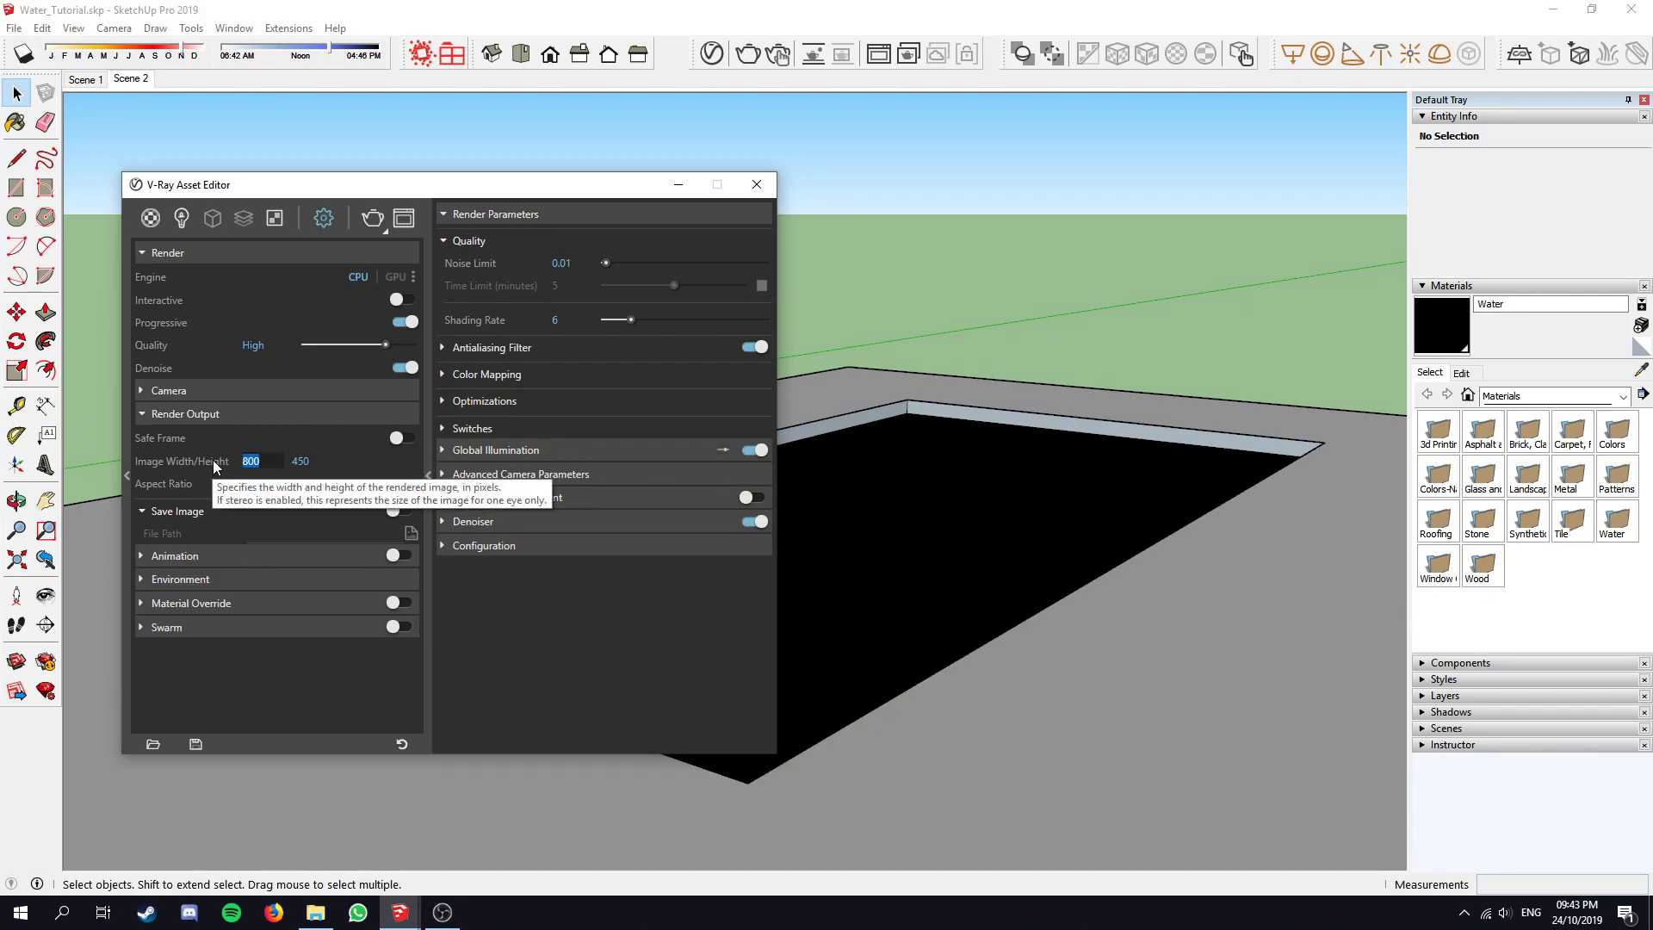
pyautogui.write('2560')
pyautogui.press('Return')
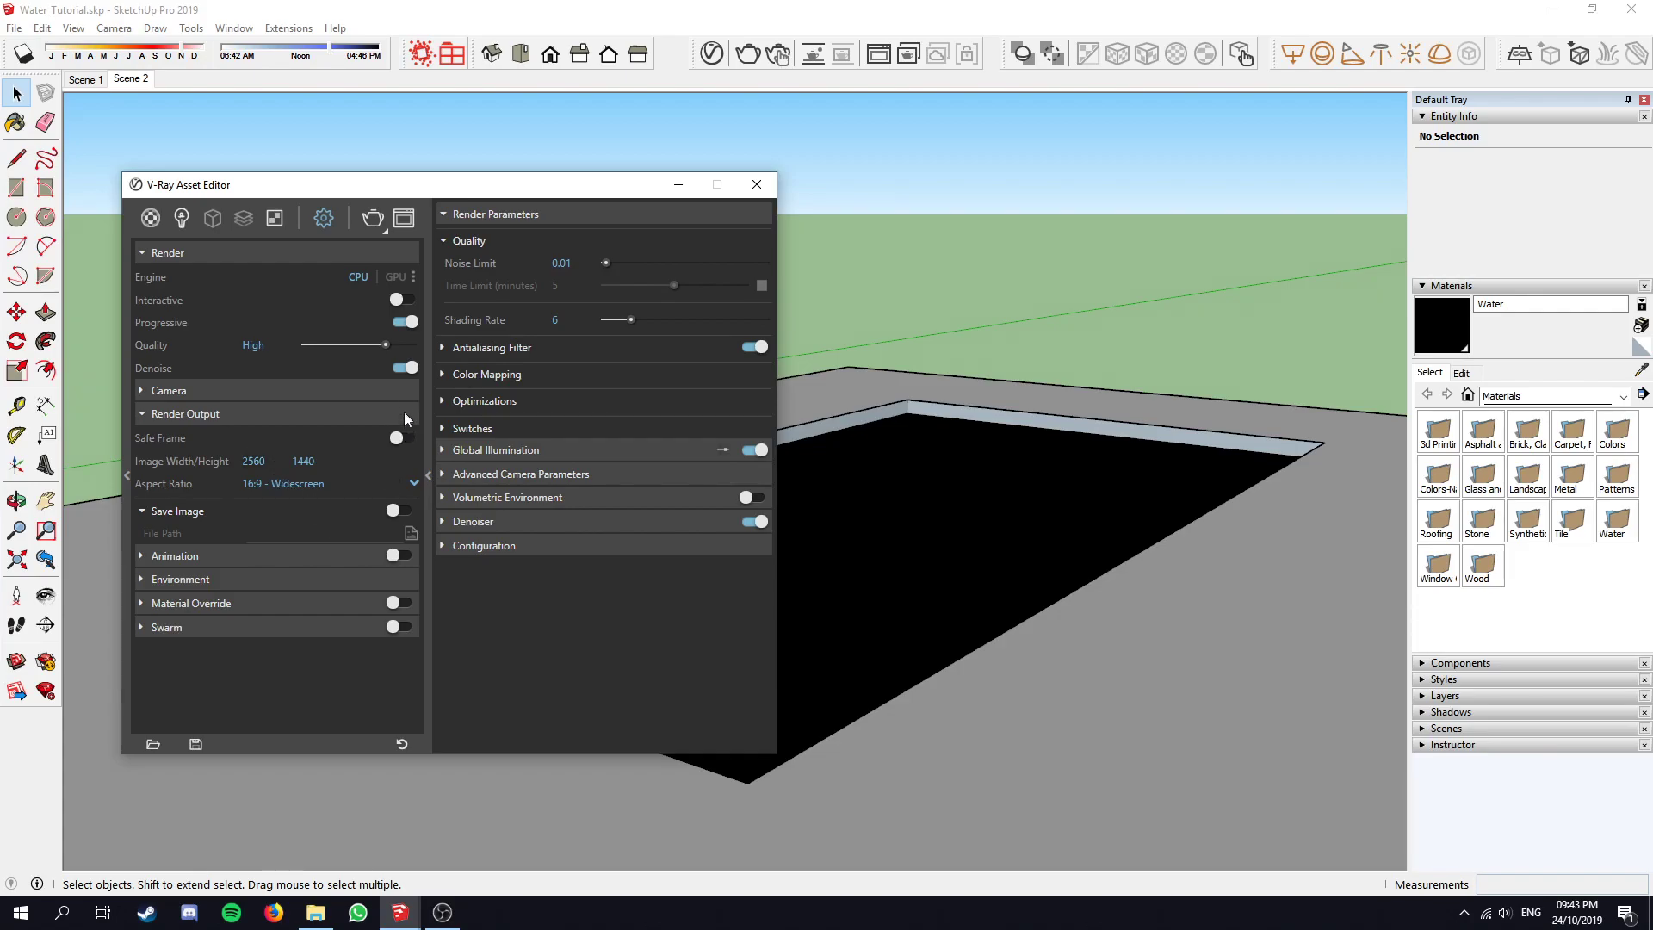
pyautogui.click(371, 219)
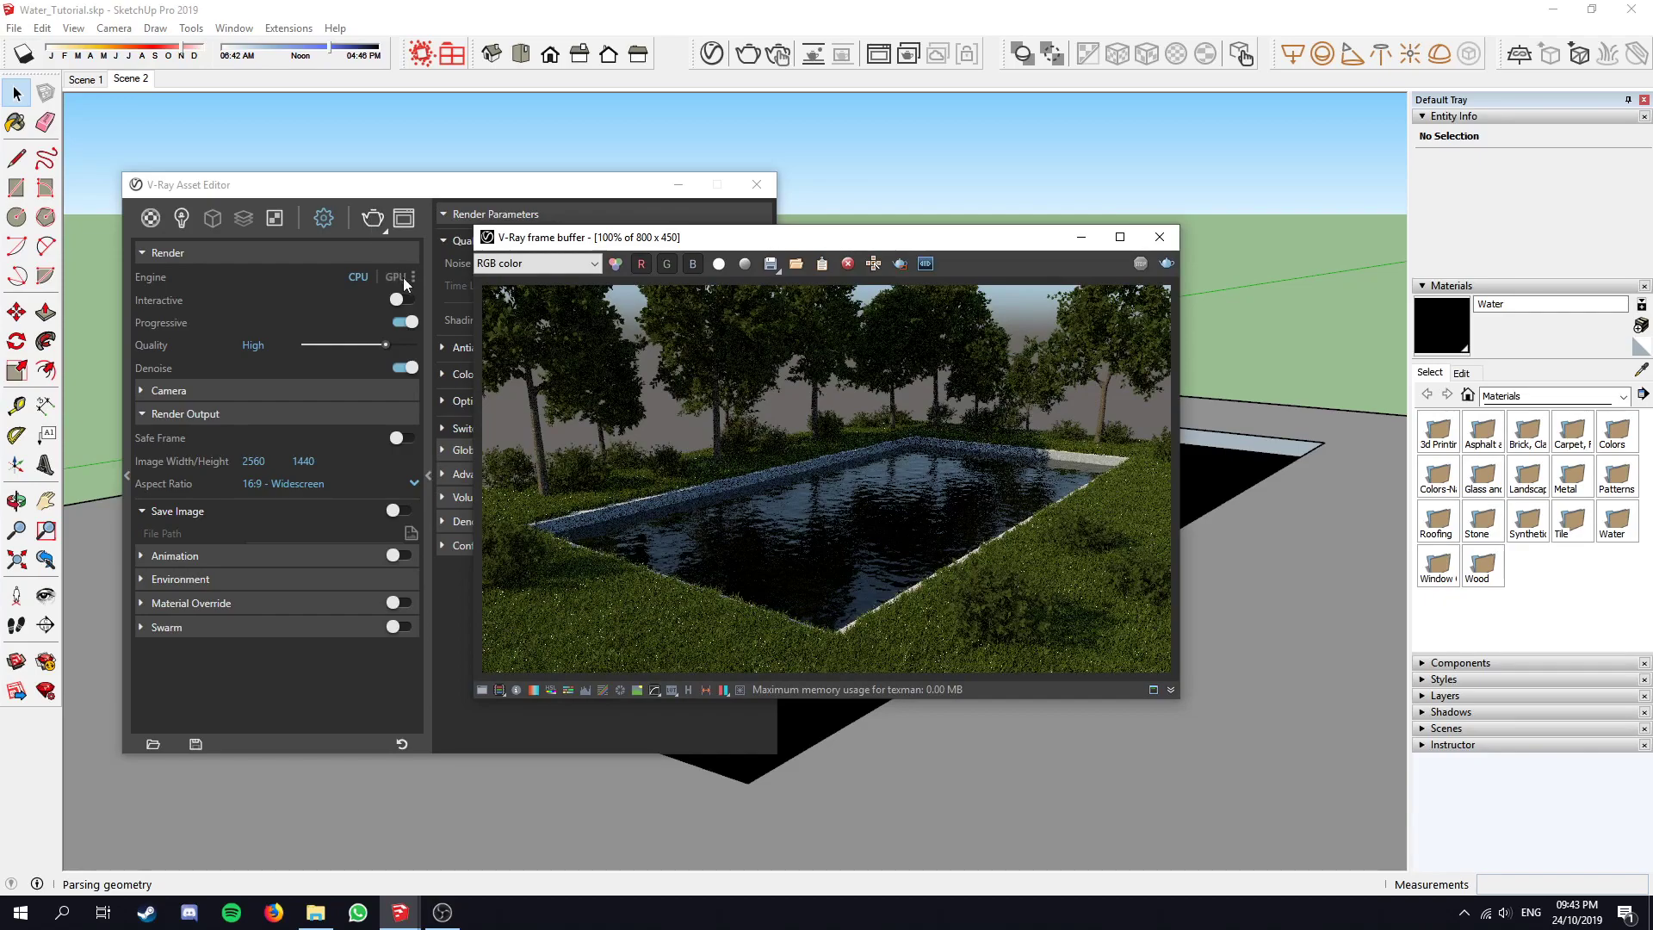